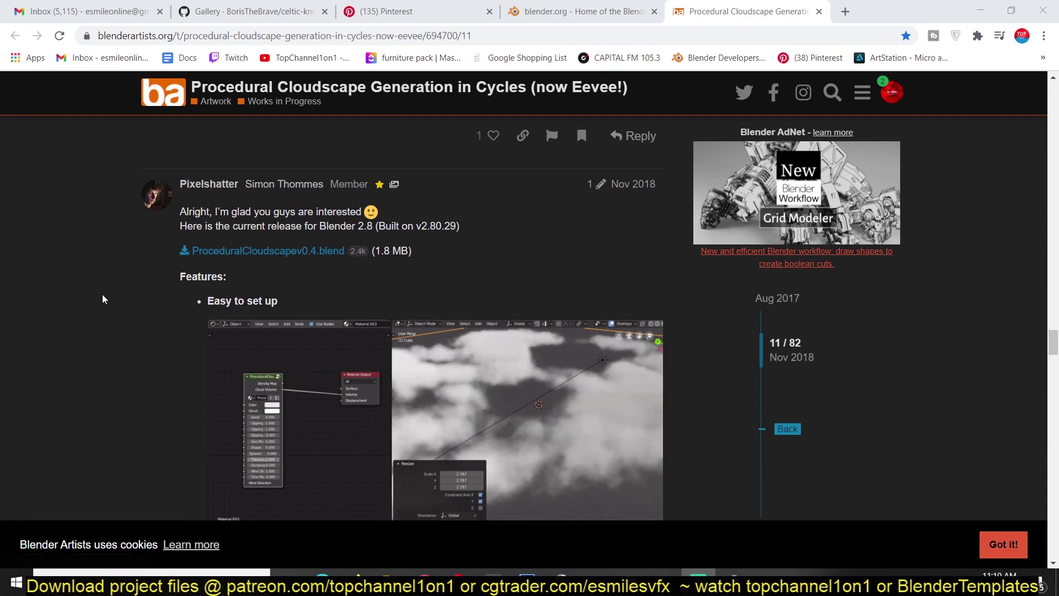
Step: Read the forum post's features for ProceduralCloudscapev0.4.blend, covering easy setup, single clouds, animated cloudscapes and paintable cloud distribution
{"action": "scroll", "coordinate": [28, 266], "scroll_direction": "down", "scroll_amount": 2}
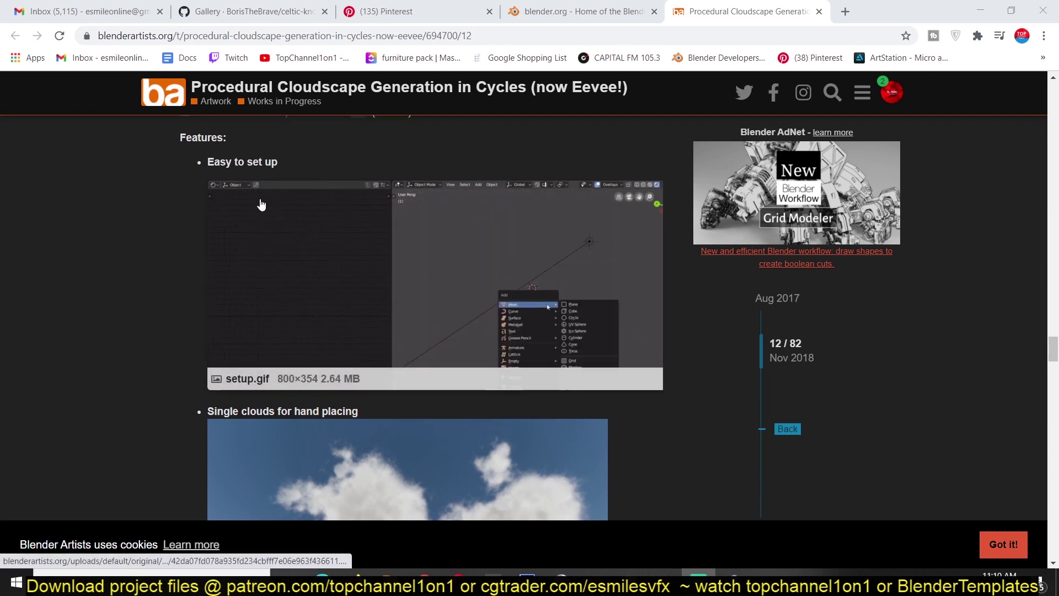
{"action": "scroll", "coordinate": [293, 243], "scroll_direction": "up", "scroll_amount": 4}
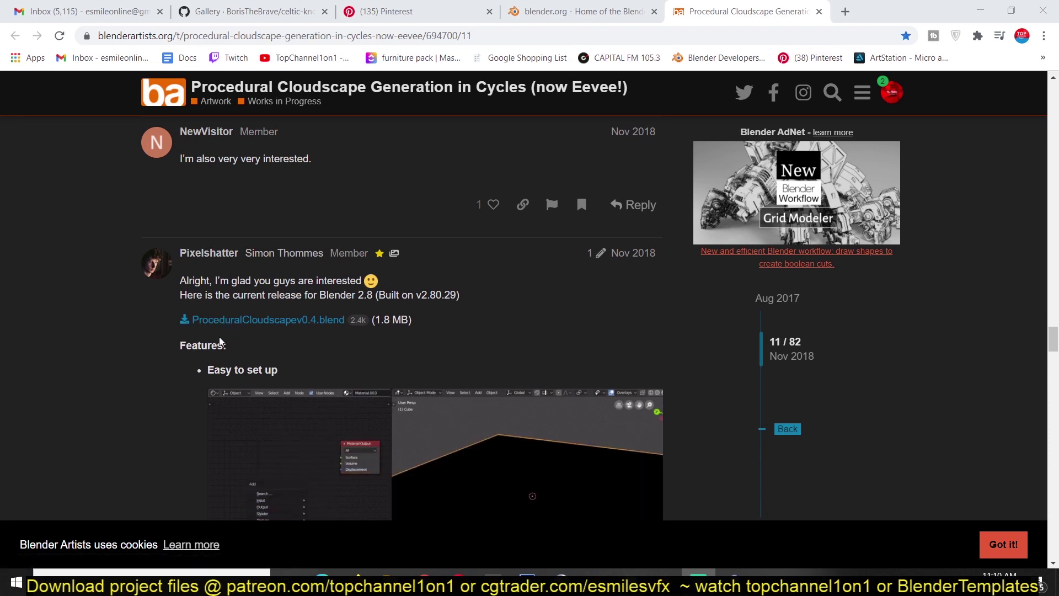
{"action": "scroll", "coordinate": [219, 342], "scroll_direction": "down", "scroll_amount": 4}
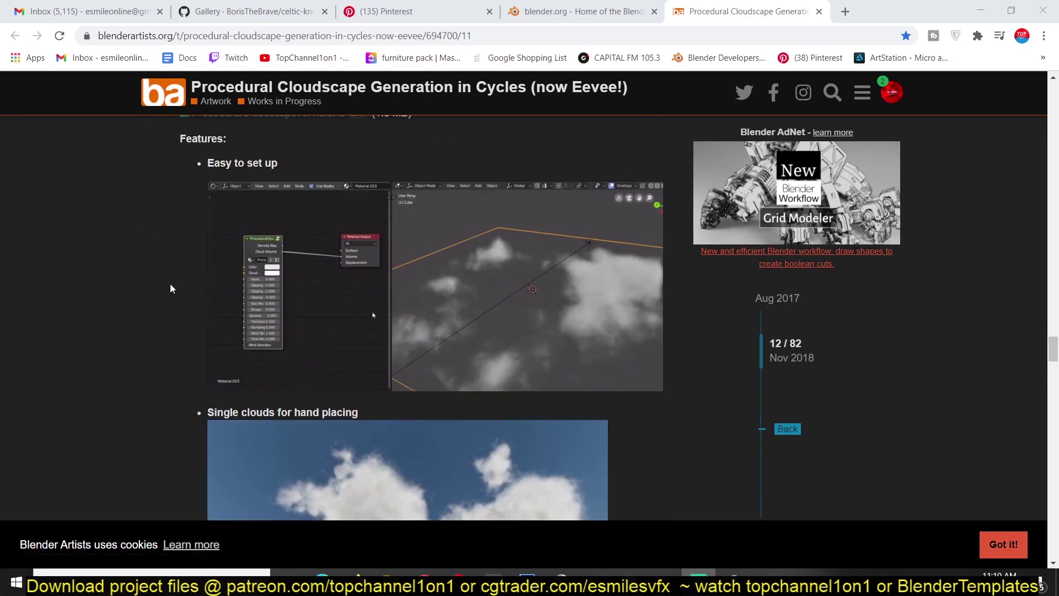
{"action": "scroll", "coordinate": [310, 283], "scroll_direction": "up", "scroll_amount": 2}
{"action": "scroll", "coordinate": [269, 229], "scroll_direction": "down", "scroll_amount": 3}
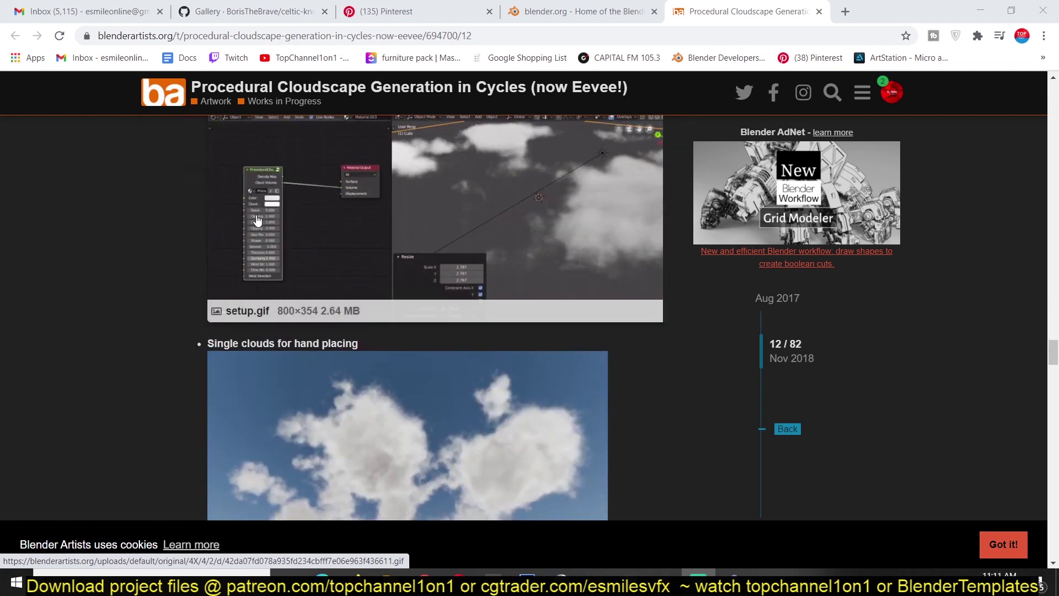
{"action": "scroll", "coordinate": [344, 253], "scroll_direction": "down", "scroll_amount": 8}
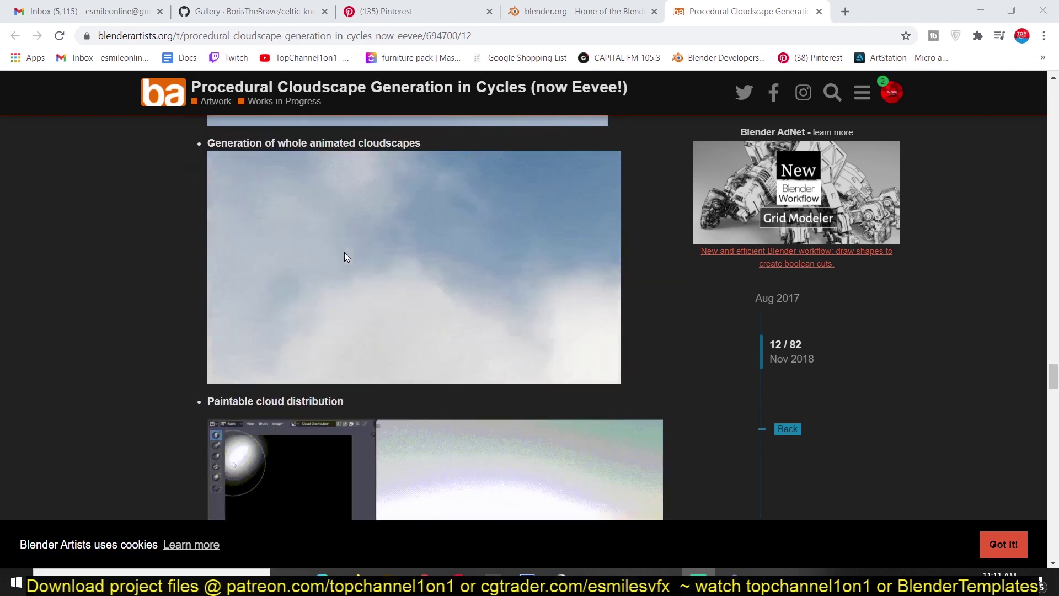
{"action": "scroll", "coordinate": [386, 237], "scroll_direction": "up", "scroll_amount": 5}
{"action": "scroll", "coordinate": [338, 298], "scroll_direction": "down", "scroll_amount": 7}
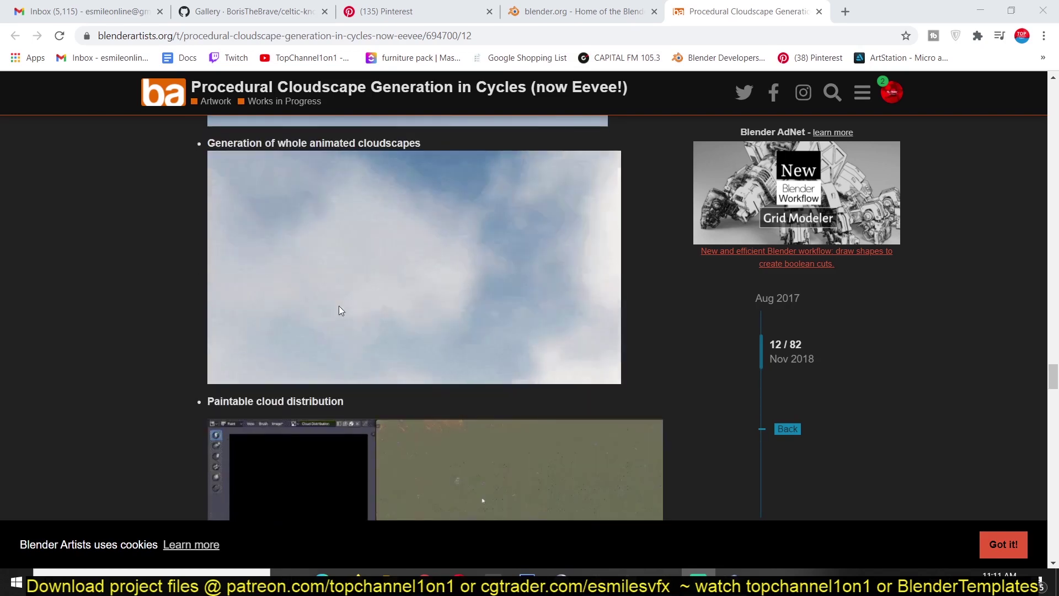
{"action": "scroll", "coordinate": [300, 243], "scroll_direction": "up", "scroll_amount": 3}
{"action": "scroll", "coordinate": [304, 262], "scroll_direction": "down", "scroll_amount": 4}
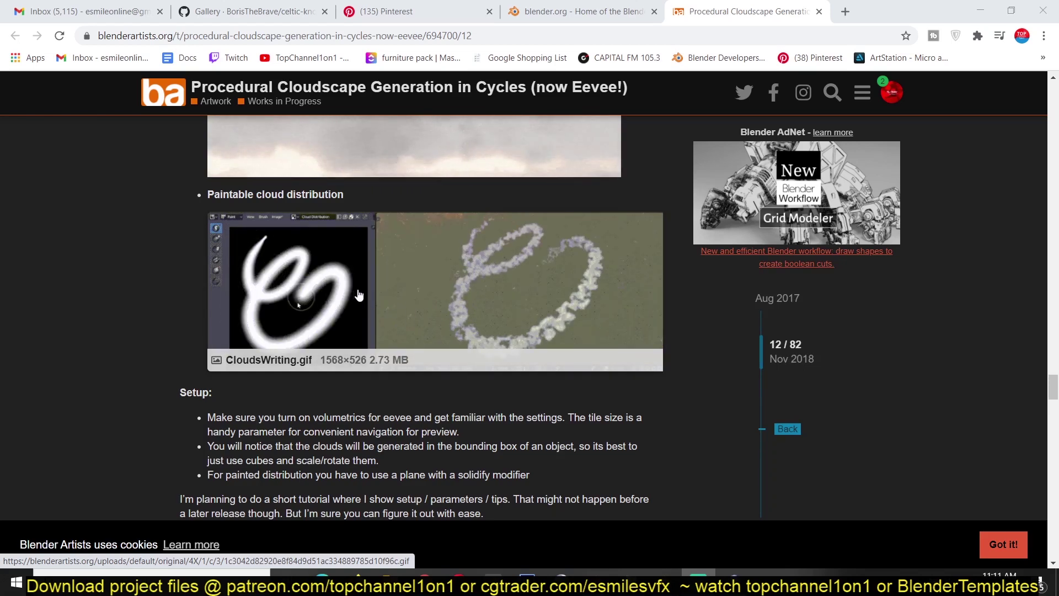
{"action": "scroll", "coordinate": [362, 296], "scroll_direction": "up", "scroll_amount": 7}
{"action": "scroll", "coordinate": [362, 295], "scroll_direction": "up", "scroll_amount": 10}
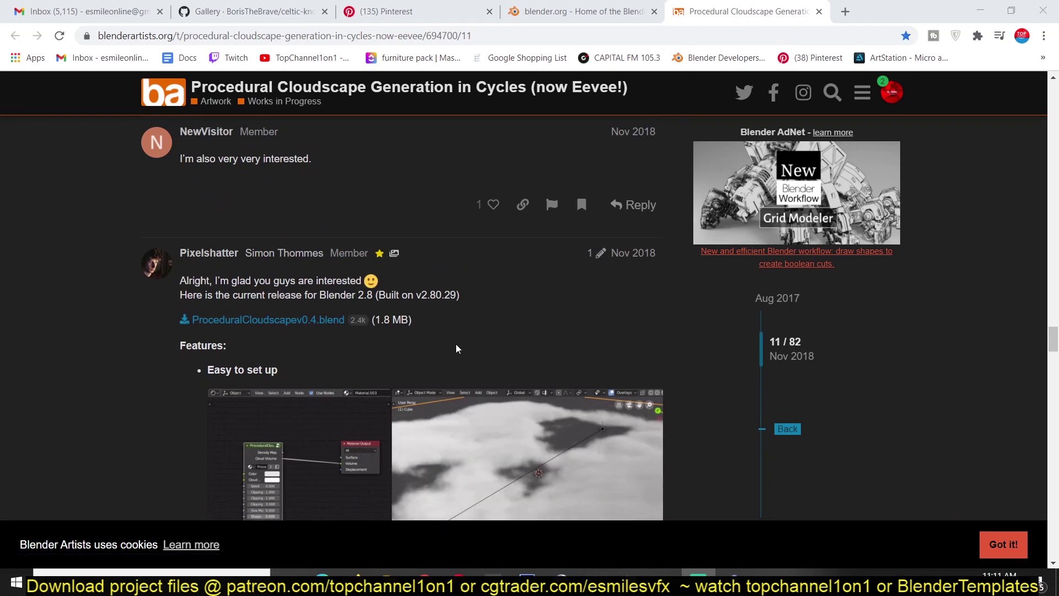
Step: Glance at the open Blender scene, return to the forum post and read its setup notes and licensing terms
{"action": "left_click", "coordinate": [595, 574]}
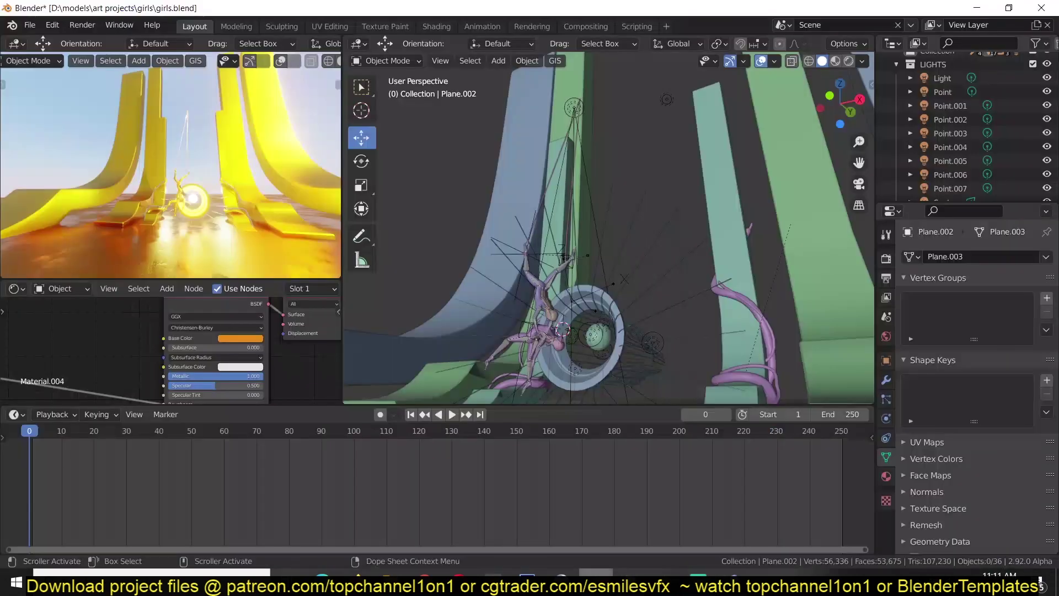
{"action": "left_click", "coordinate": [596, 575]}
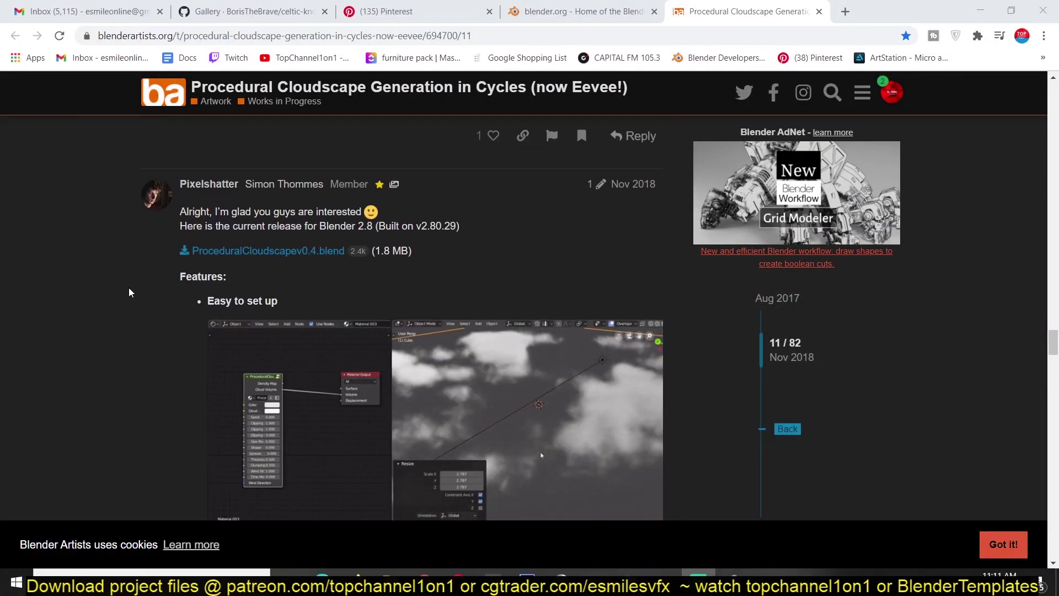
{"action": "scroll", "coordinate": [129, 292], "scroll_direction": "down", "scroll_amount": 10}
{"action": "scroll", "coordinate": [129, 292], "scroll_direction": "down", "scroll_amount": 9}
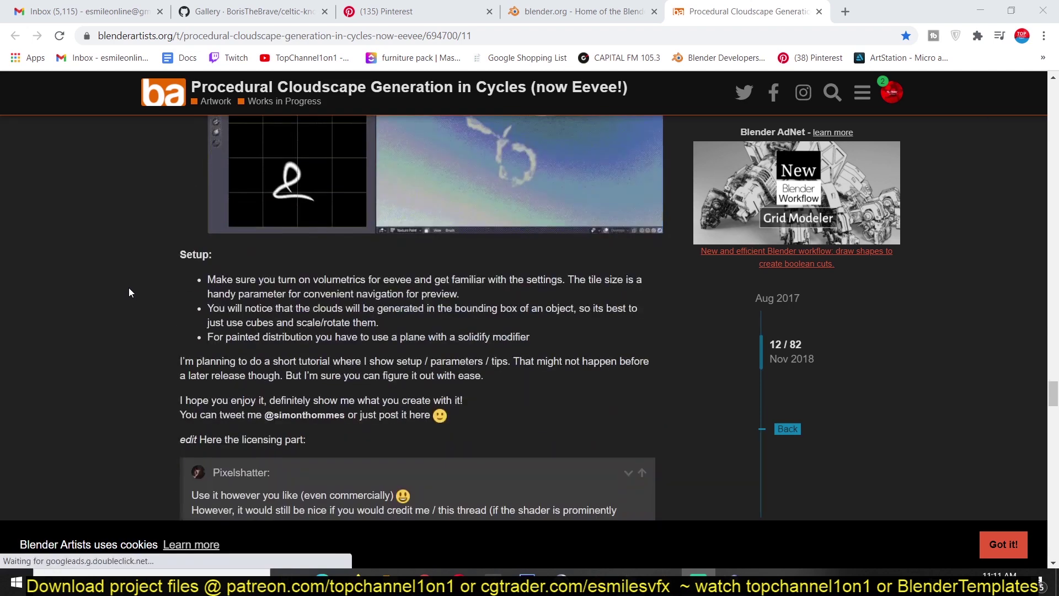
{"action": "scroll", "coordinate": [129, 287], "scroll_direction": "down", "scroll_amount": 1}
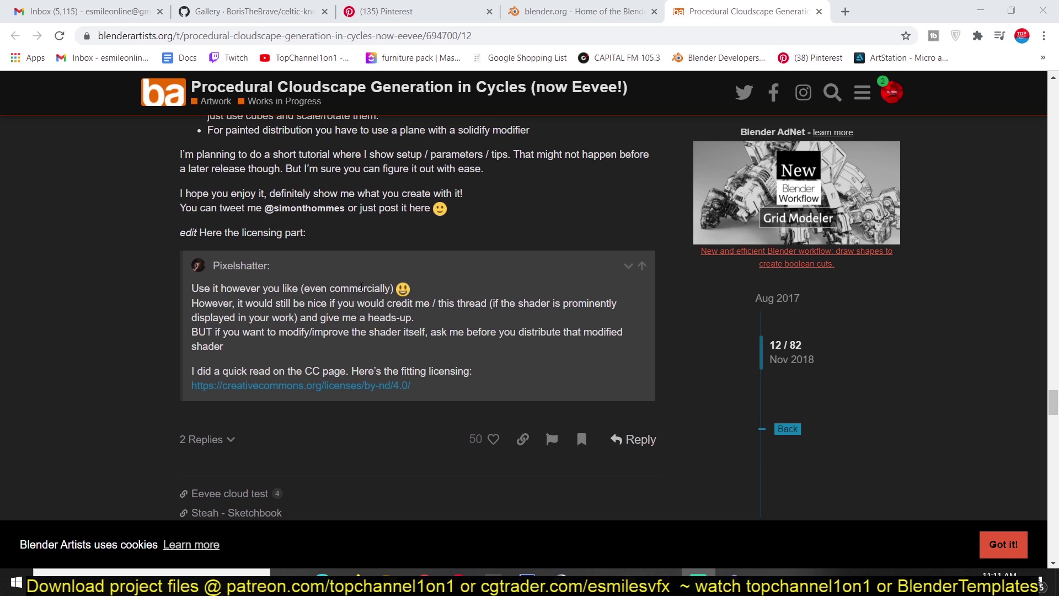
{"action": "scroll", "coordinate": [260, 246], "scroll_direction": "up", "scroll_amount": 10}
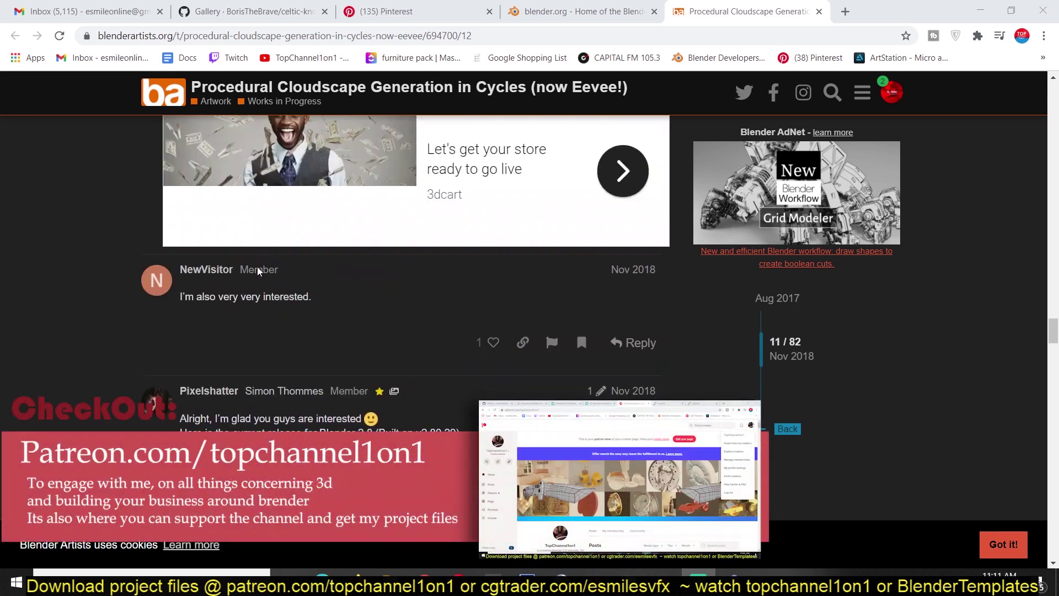
{"action": "scroll", "coordinate": [272, 379], "scroll_direction": "down", "scroll_amount": 1}
{"action": "scroll", "coordinate": [224, 306], "scroll_direction": "down", "scroll_amount": 8}
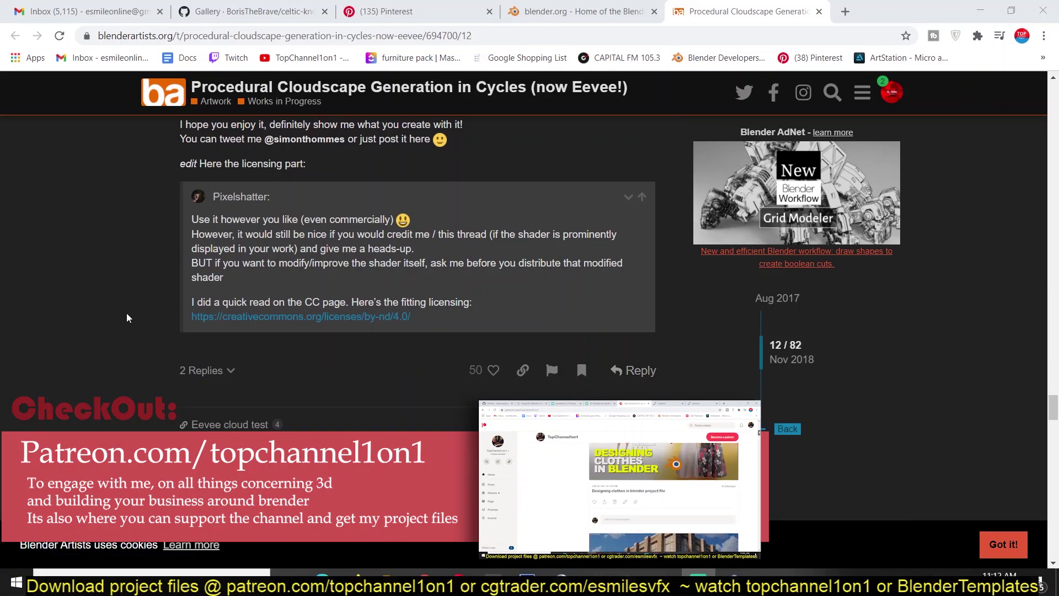
Step: Switch to Blender, minimize both of its windows and review the post's download link and feature section in the browser
{"action": "key", "text": "alt+Tab"}
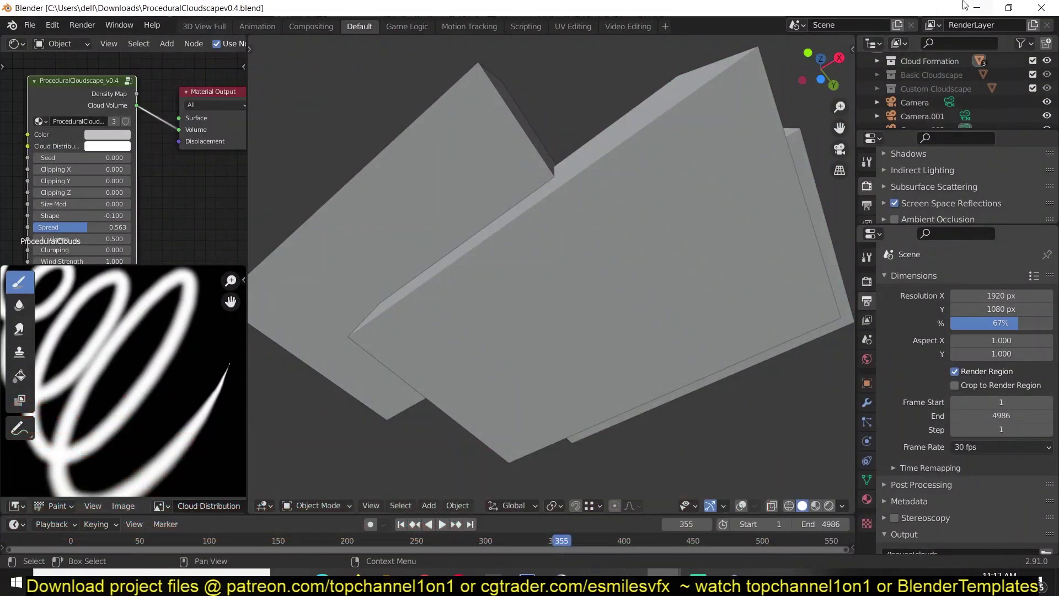
{"action": "left_click", "coordinate": [976, 8]}
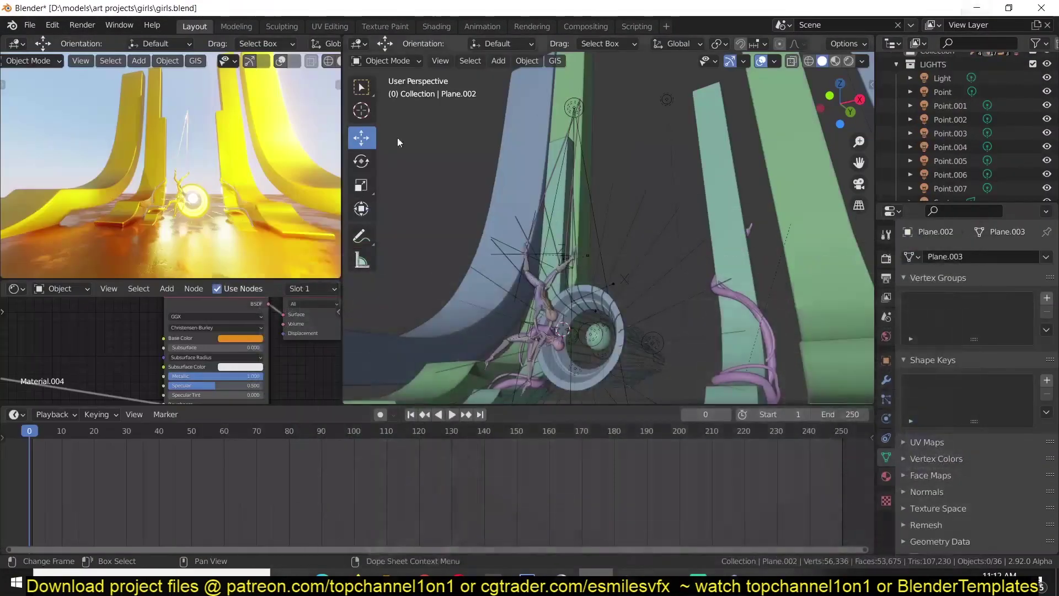
{"action": "left_click", "coordinate": [991, 10]}
{"action": "scroll", "coordinate": [391, 266], "scroll_direction": "up", "scroll_amount": 5}
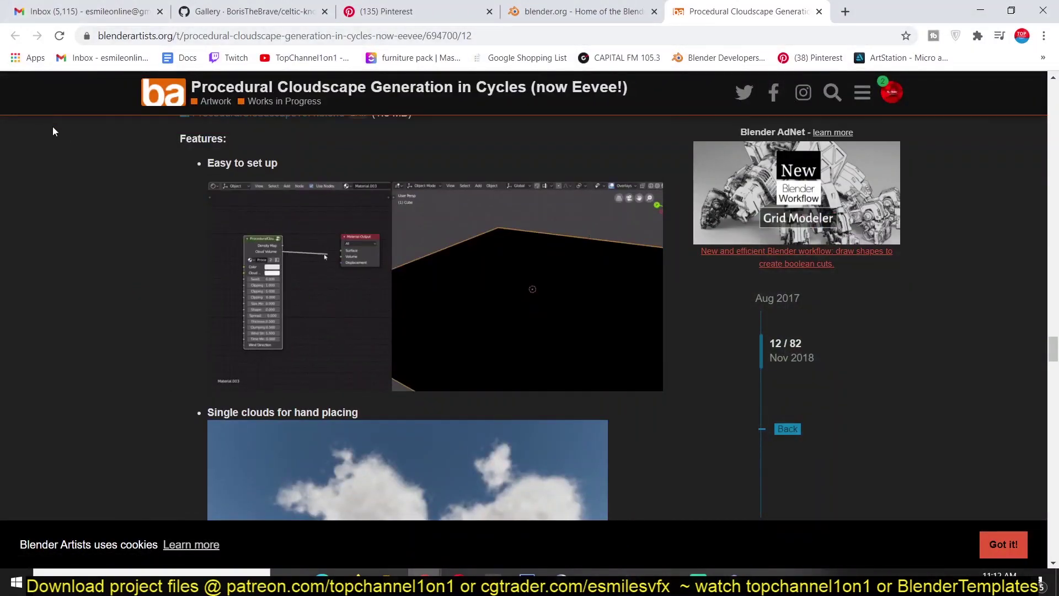
{"action": "scroll", "coordinate": [139, 234], "scroll_direction": "up", "scroll_amount": 6}
{"action": "scroll", "coordinate": [139, 235], "scroll_direction": "down", "scroll_amount": 1}
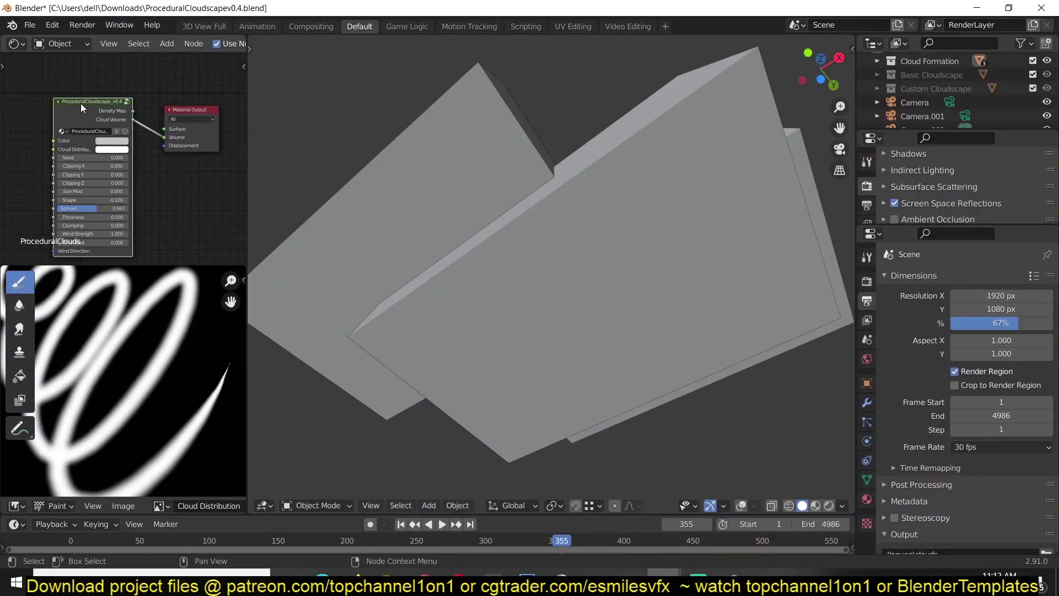
Step: Move the ProceduralCloudscape_v0.4 group node farther from the Material Output node and inspect its node group selection
{"action": "left_click_drag", "start_coordinate": [77, 101], "coordinate": [63, 93]}
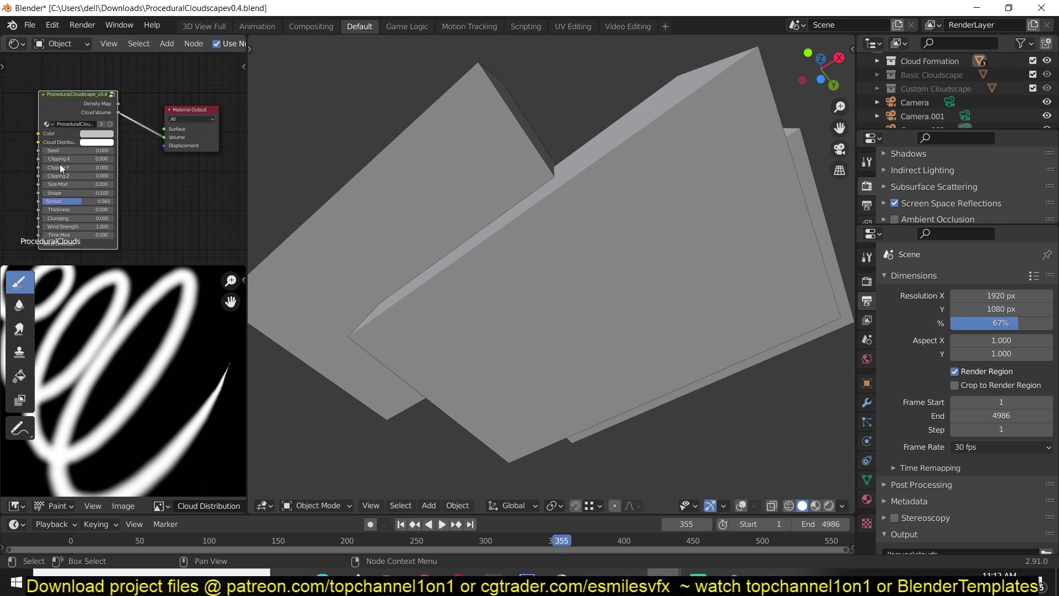
{"action": "scroll", "coordinate": [84, 124], "scroll_direction": "up", "scroll_amount": 3}
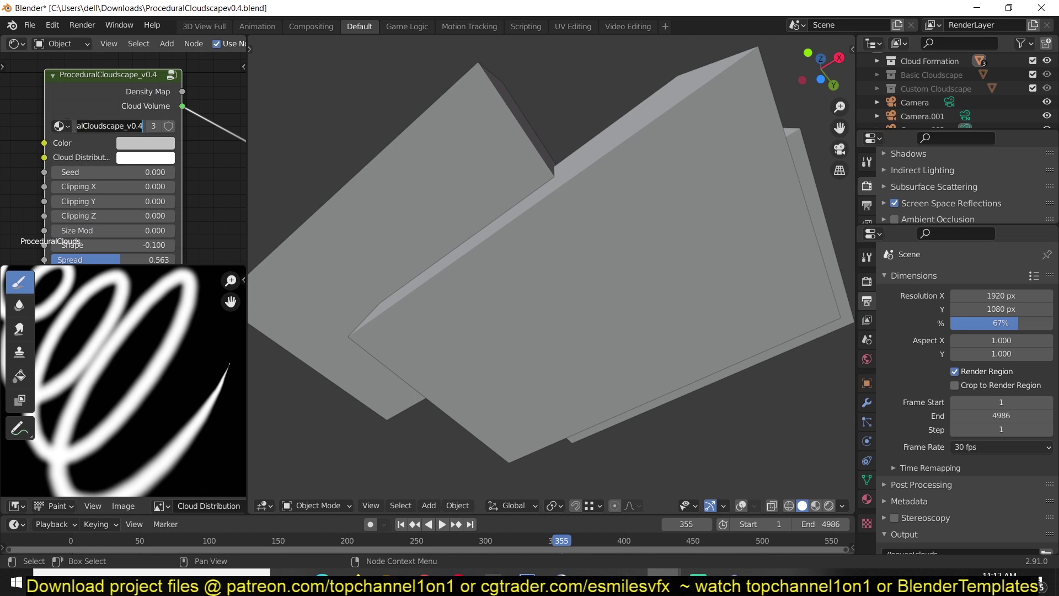
{"action": "left_click", "coordinate": [59, 126]}
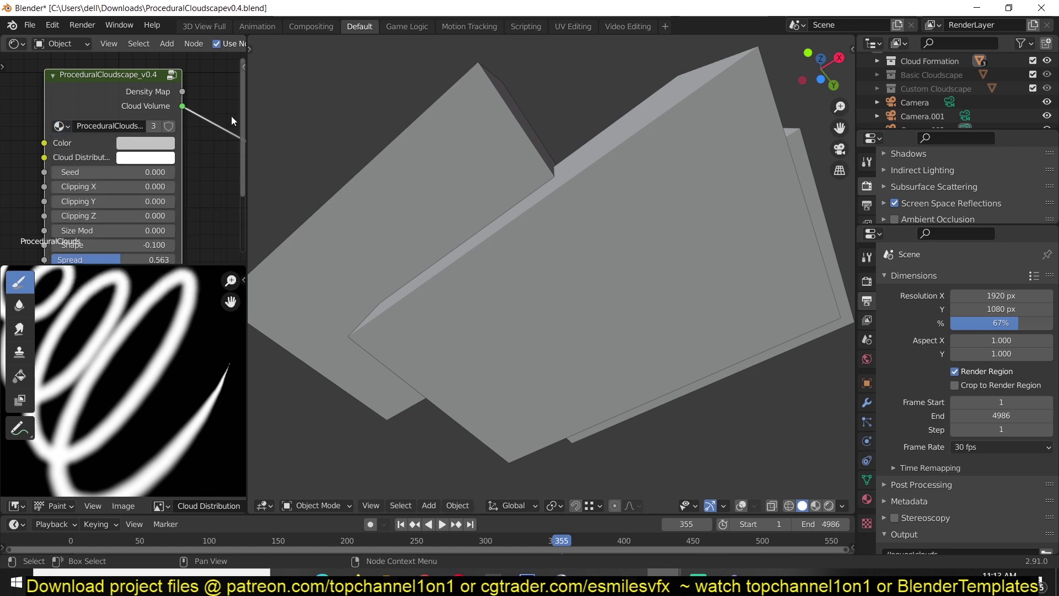
Step: Enlarge the Outliner to fit the whole scene list and select the Custom Cloudscape collection
{"action": "left_click_drag", "start_coordinate": [911, 130], "coordinate": [938, 207]}
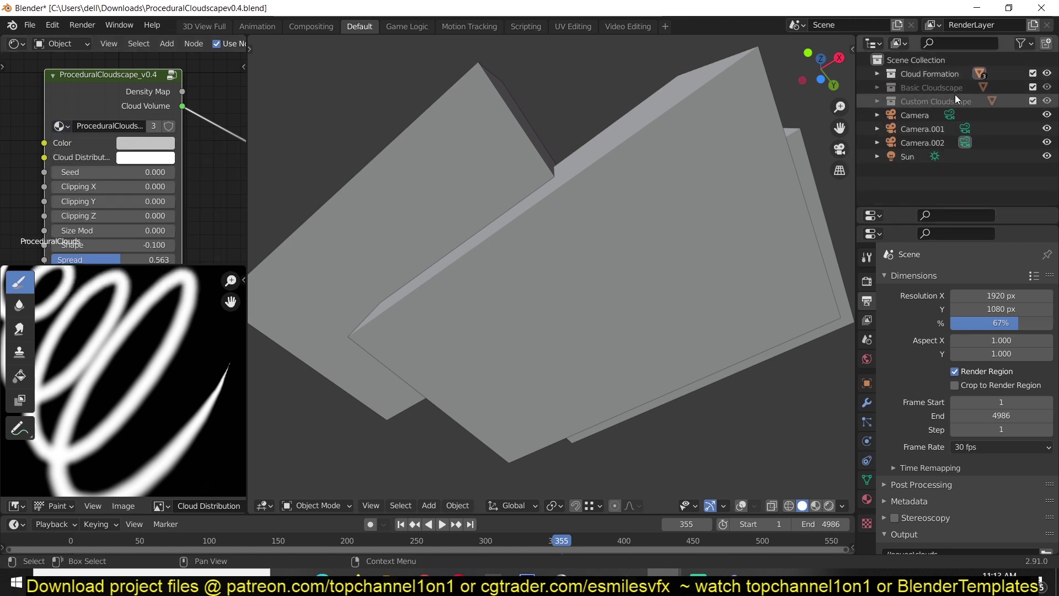
{"action": "left_click", "coordinate": [948, 88]}
{"action": "left_click", "coordinate": [944, 101]}
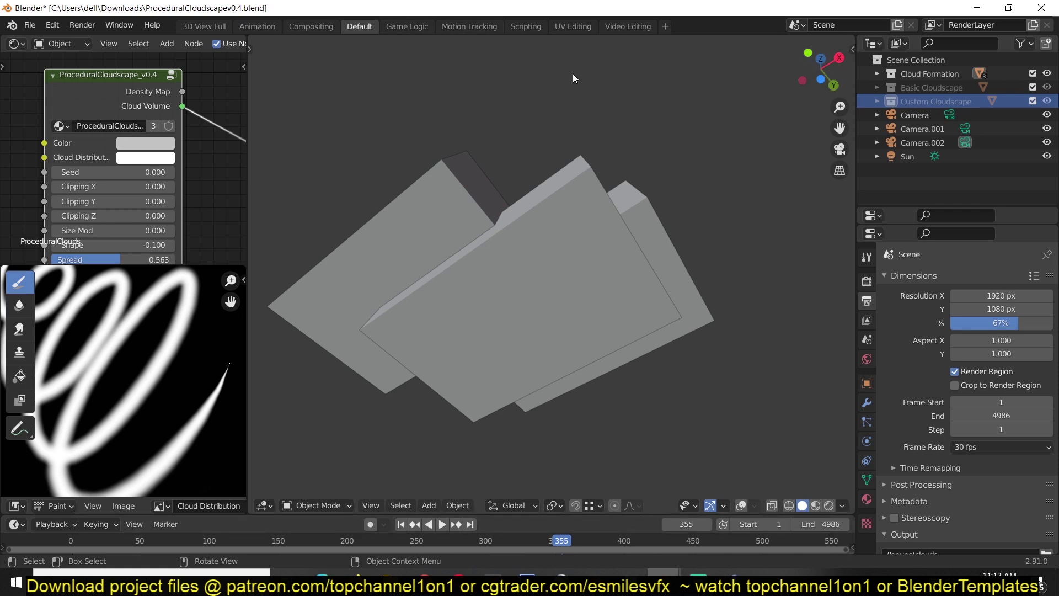
Step: Add a new Layout workspace from the General workspace presets
{"action": "left_click", "coordinate": [666, 26]}
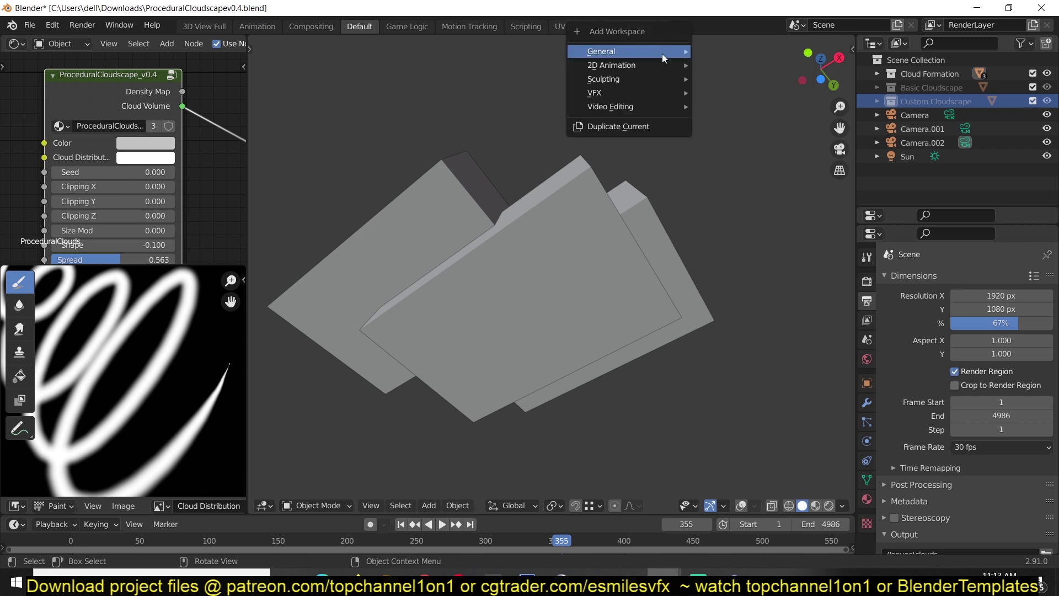
{"action": "mouse_move", "coordinate": [661, 55]}
{"action": "left_click", "coordinate": [723, 78]}
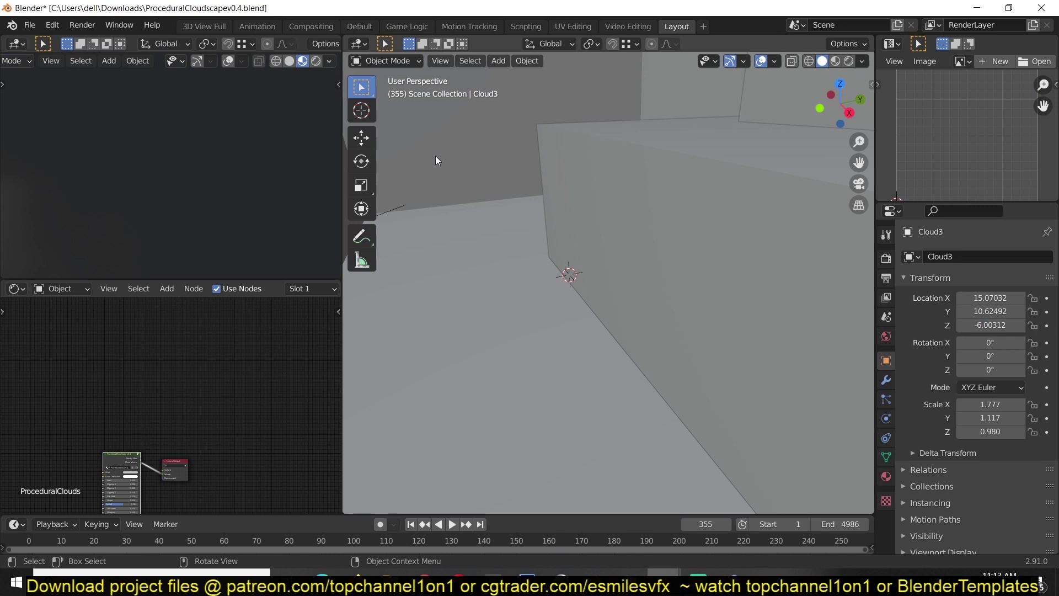
Step: Select the Cloud3 box in the viewport and frame its ProceduralClouds material nodes in the shader editor
{"action": "scroll", "coordinate": [435, 160], "scroll_direction": "down", "scroll_amount": 5}
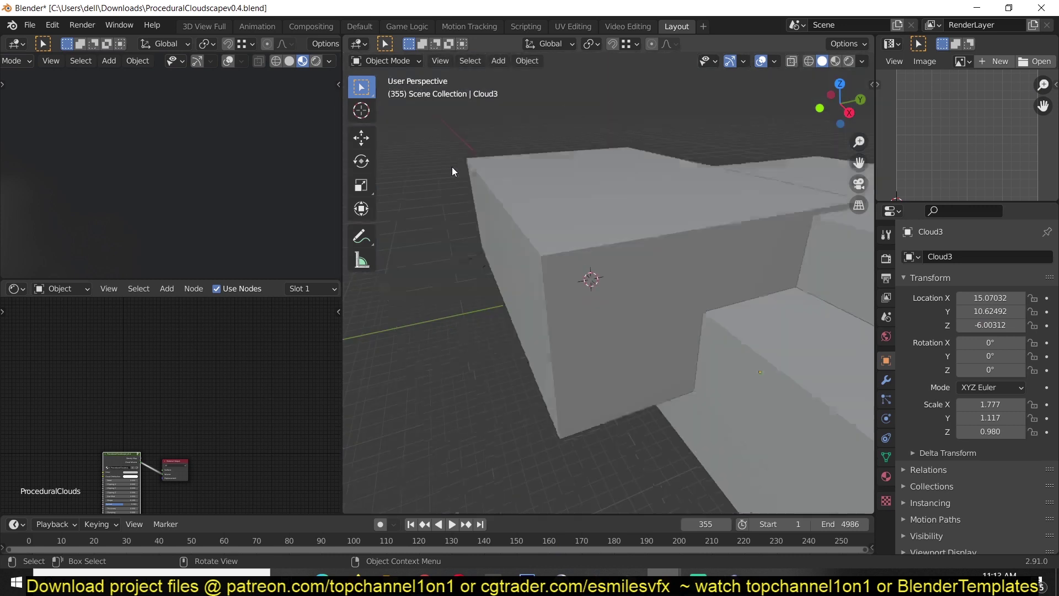
{"action": "left_click", "coordinate": [534, 175]}
{"action": "left_click", "coordinate": [725, 320]}
{"action": "middle_click_drag", "start_coordinate": [93, 421], "coordinate": [106, 390]}
{"action": "scroll", "coordinate": [112, 377], "scroll_direction": "up", "scroll_amount": 4}
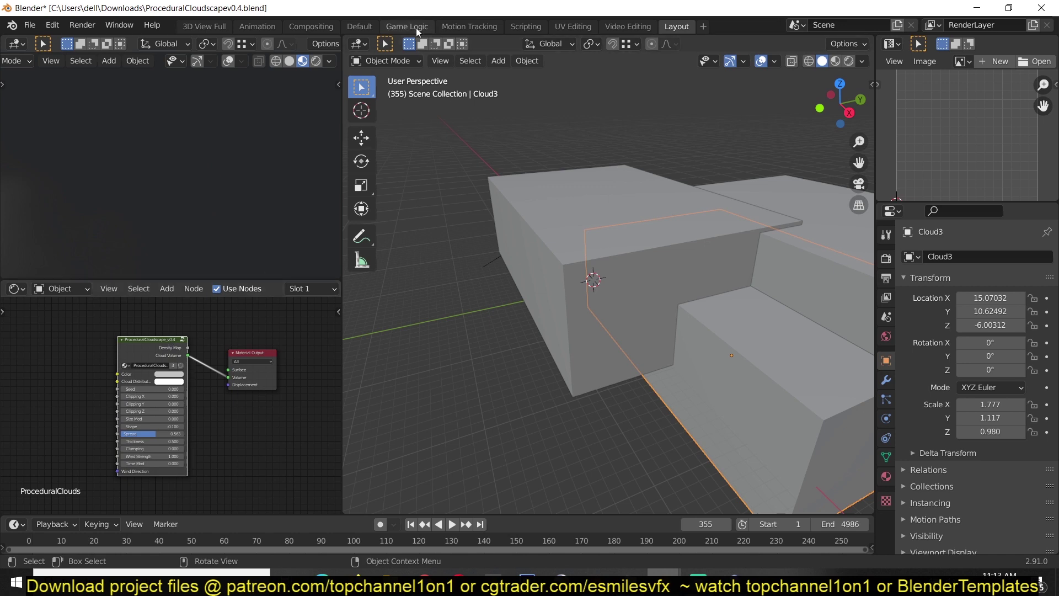
{"action": "left_click", "coordinate": [353, 26]}
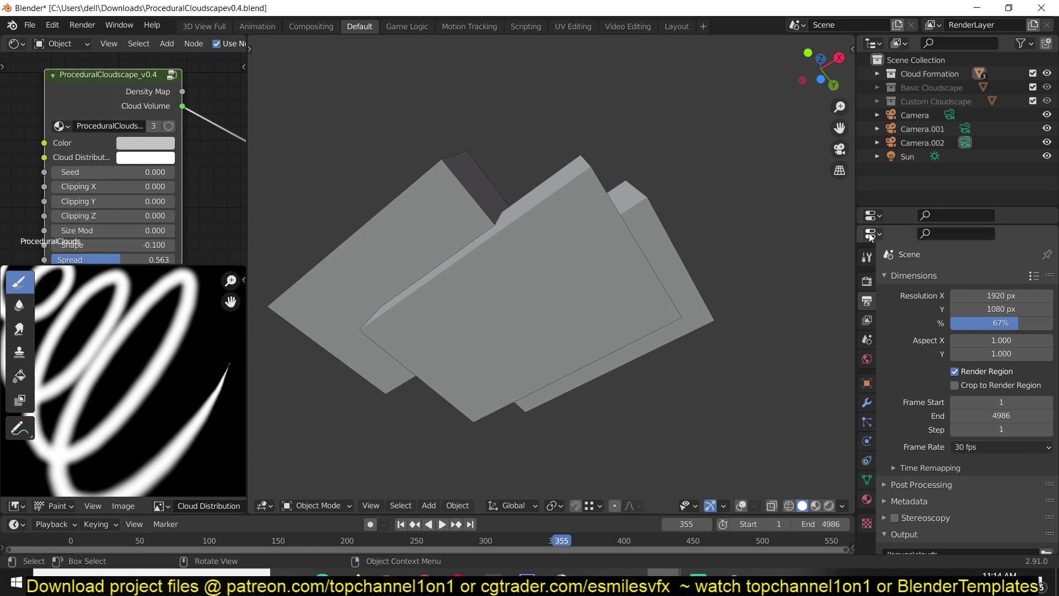
{"action": "left_click", "coordinate": [701, 25]}
{"action": "mouse_move", "coordinate": [699, 52]}
{"action": "left_click", "coordinate": [754, 81]}
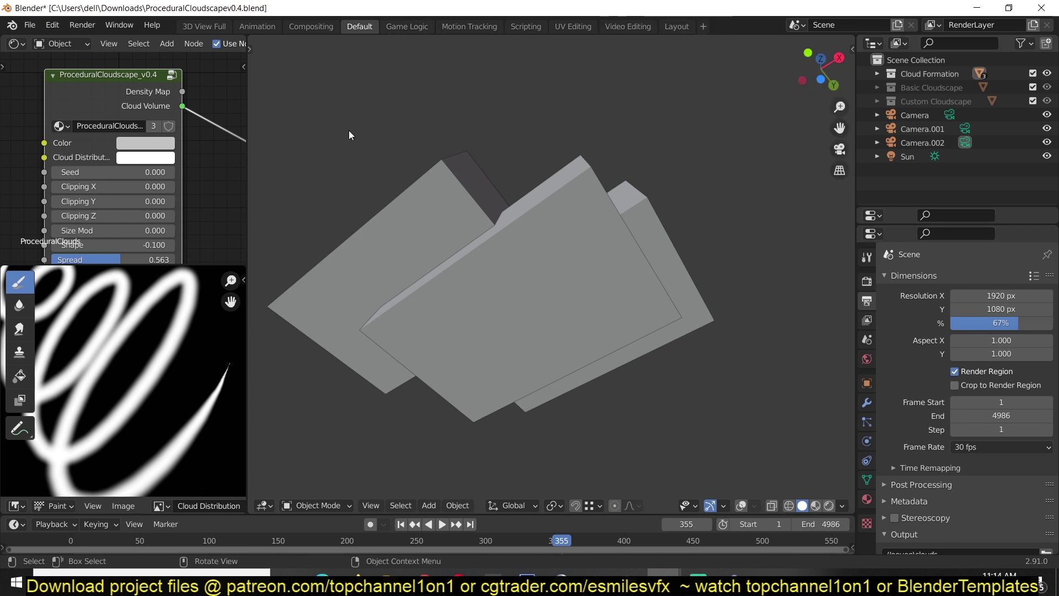
{"action": "left_click", "coordinate": [675, 30]}
Step: Change the Layout workspace's image editor area to an Outliner and enlarge it to fit the whole scene list
{"action": "middle_click_drag", "start_coordinate": [568, 230], "coordinate": [533, 283]}
{"action": "scroll", "coordinate": [533, 282], "scroll_direction": "down", "scroll_amount": 3}
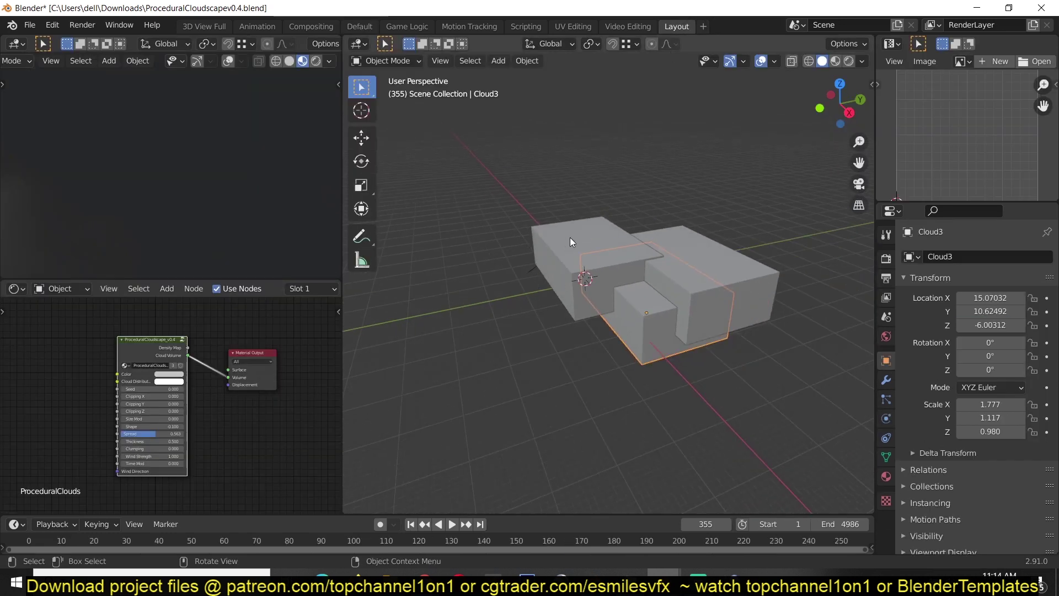
{"action": "left_click", "coordinate": [894, 43]}
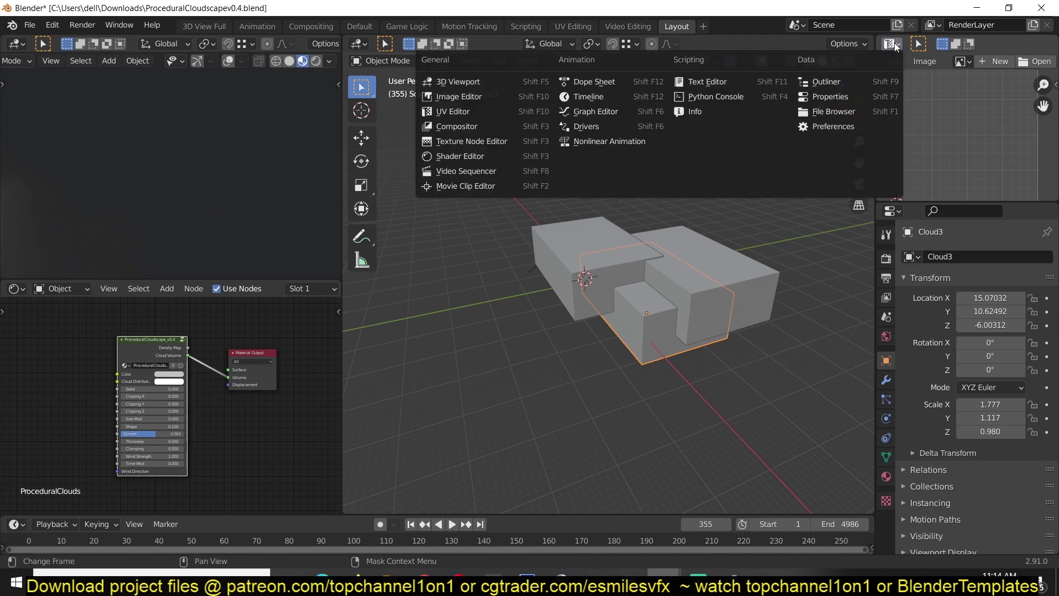
{"action": "left_click", "coordinate": [852, 81]}
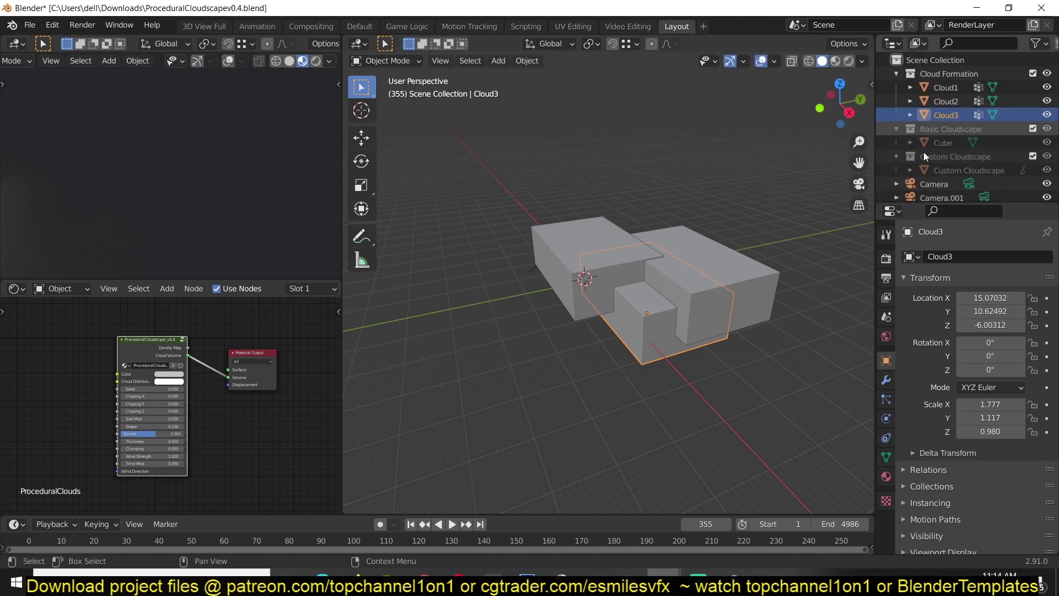
{"action": "left_click_drag", "start_coordinate": [921, 199], "coordinate": [921, 270]}
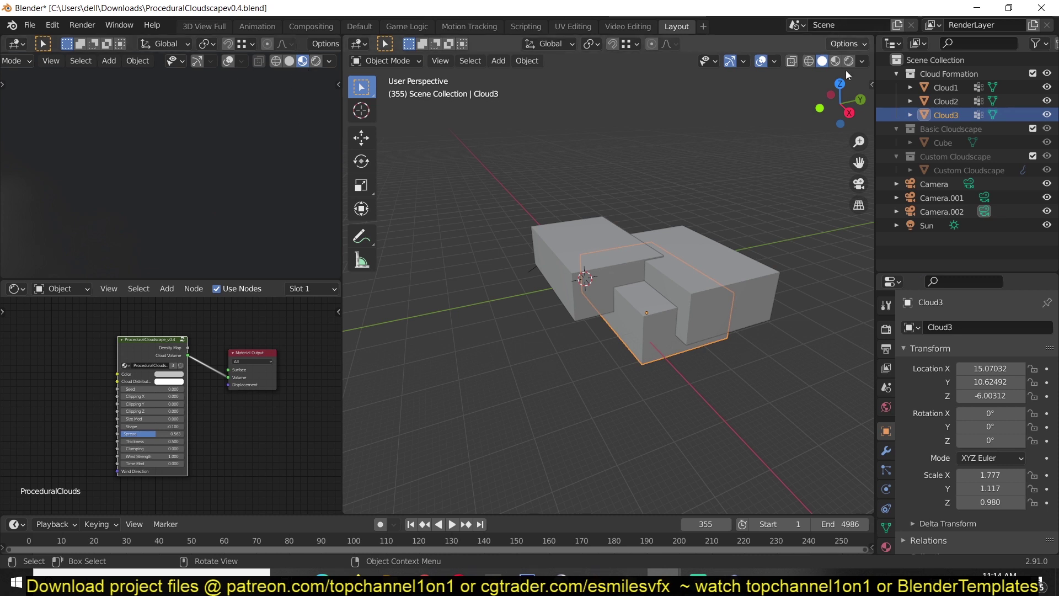
Step: Collapse the Cloud Formation, Basic Cloudscape and Custom Cloudscape collections and widen the Outliner and properties area
{"action": "left_click", "coordinate": [897, 73]}
{"action": "left_click", "coordinate": [895, 90]}
{"action": "left_click", "coordinate": [896, 101]}
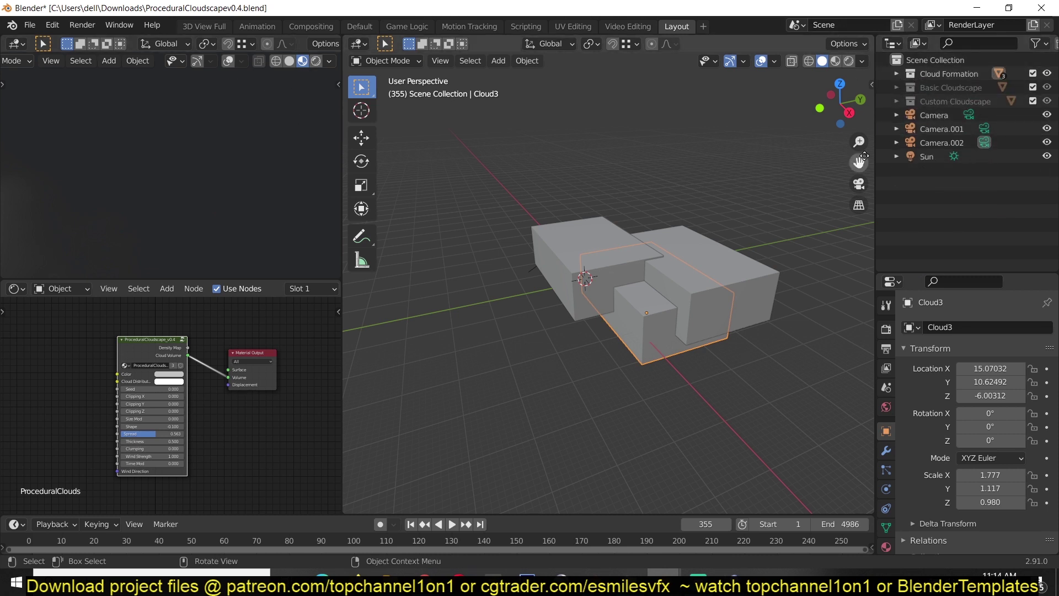
{"action": "left_click_drag", "start_coordinate": [875, 155], "coordinate": [814, 152]}
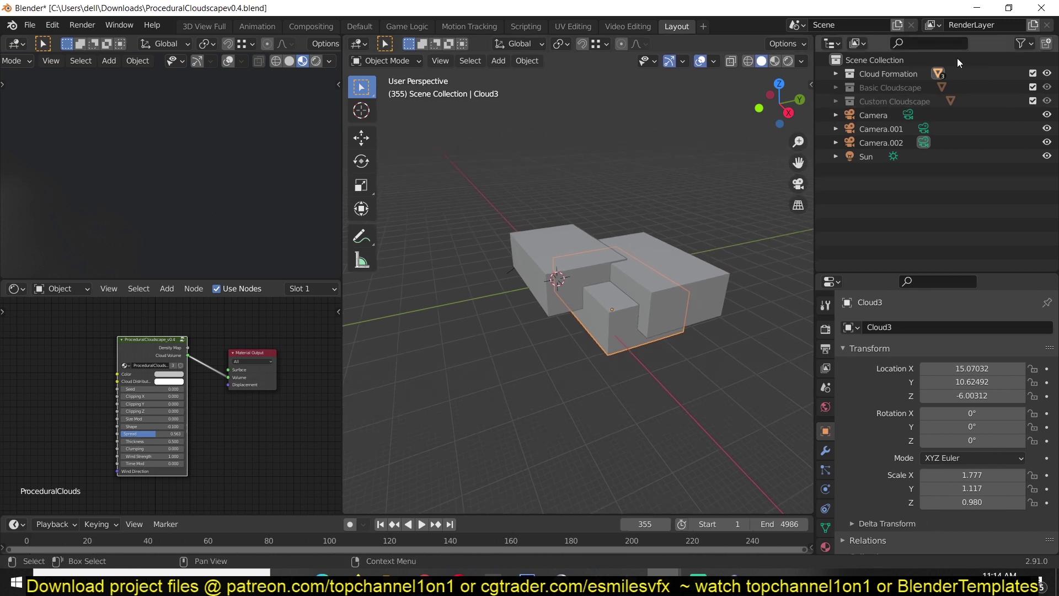
Step: Show the Outliner's disable-in-viewports toggles and look through the active camera in the main viewport
{"action": "left_click", "coordinate": [1022, 42]}
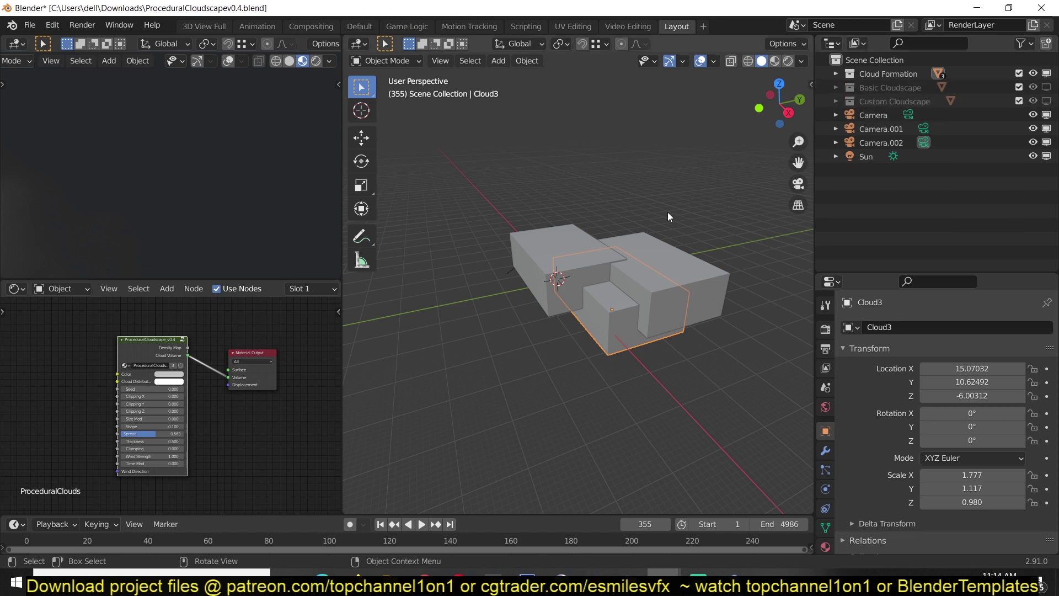
{"action": "key", "text": "KP_0"}
{"action": "key", "text": "KP_0"}
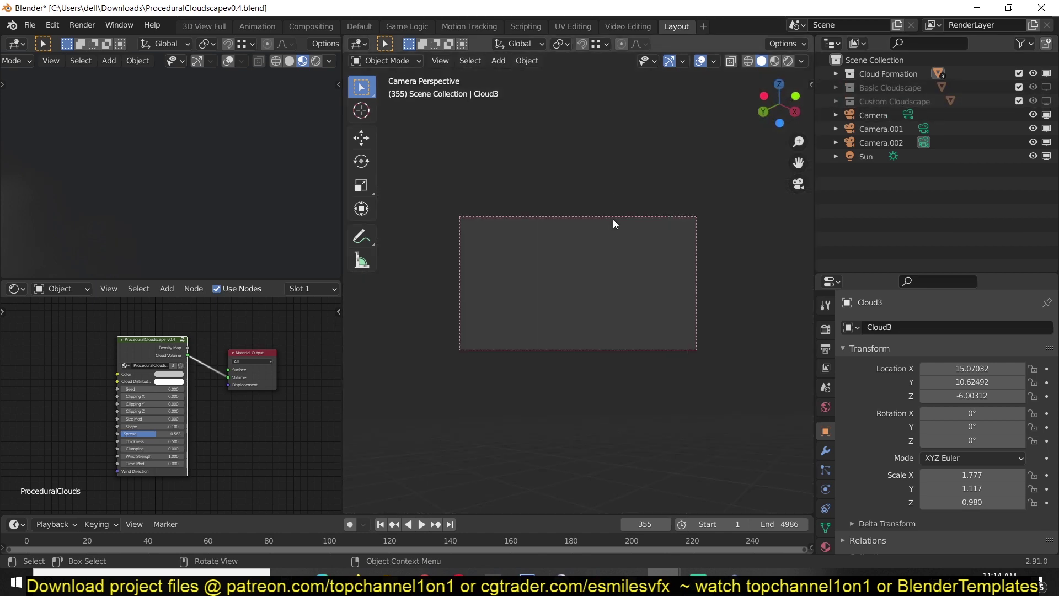
Step: Select Camera.002 in the main viewport and view its position relative to the cloud boxes
{"action": "middle_click_drag", "start_coordinate": [661, 240], "coordinate": [550, 280]}
{"action": "scroll", "coordinate": [553, 277], "scroll_direction": "down", "scroll_amount": 5}
{"action": "left_click", "coordinate": [595, 238]}
{"action": "scroll", "coordinate": [664, 286], "scroll_direction": "down", "scroll_amount": 5}
{"action": "middle_click_drag", "start_coordinate": [663, 285], "coordinate": [586, 253]}
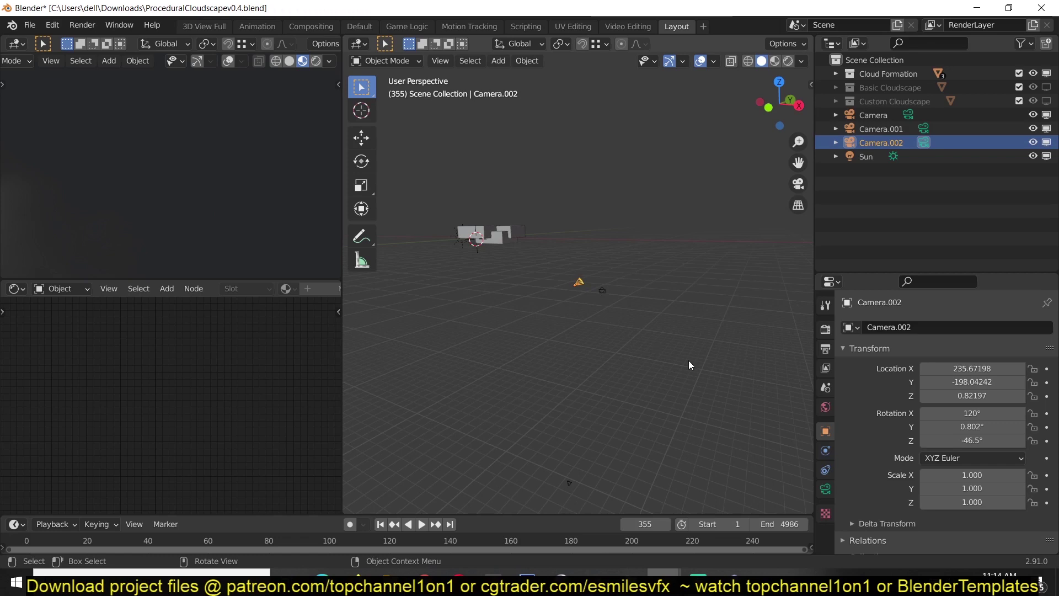
{"action": "middle_click_drag", "start_coordinate": [684, 357], "coordinate": [668, 251]}
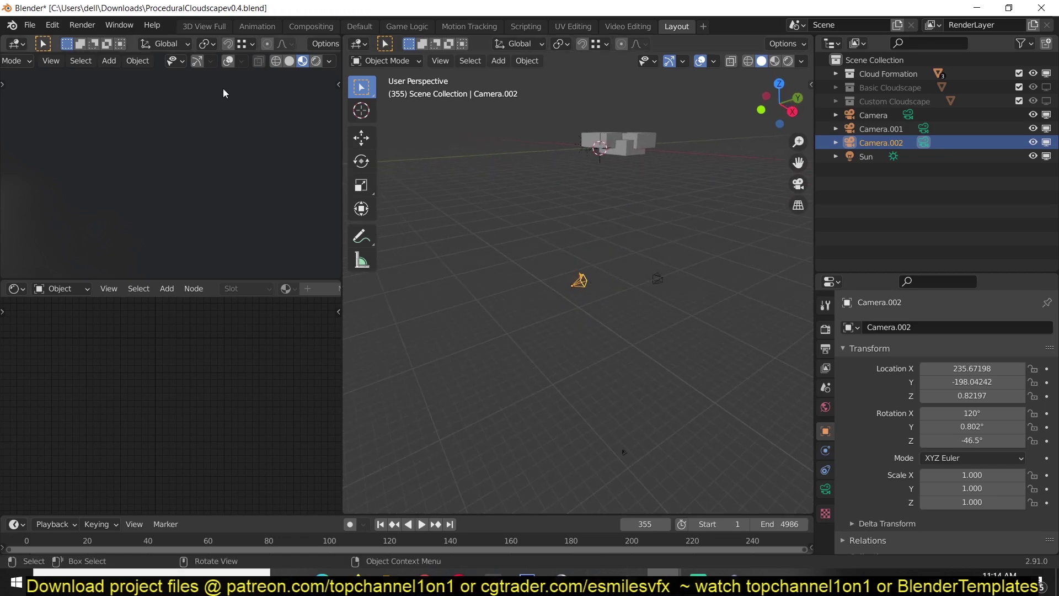
Step: Render the current frame as a still image, inspect it, and close the render window
{"action": "left_click", "coordinate": [83, 27]}
{"action": "left_click", "coordinate": [89, 38]}
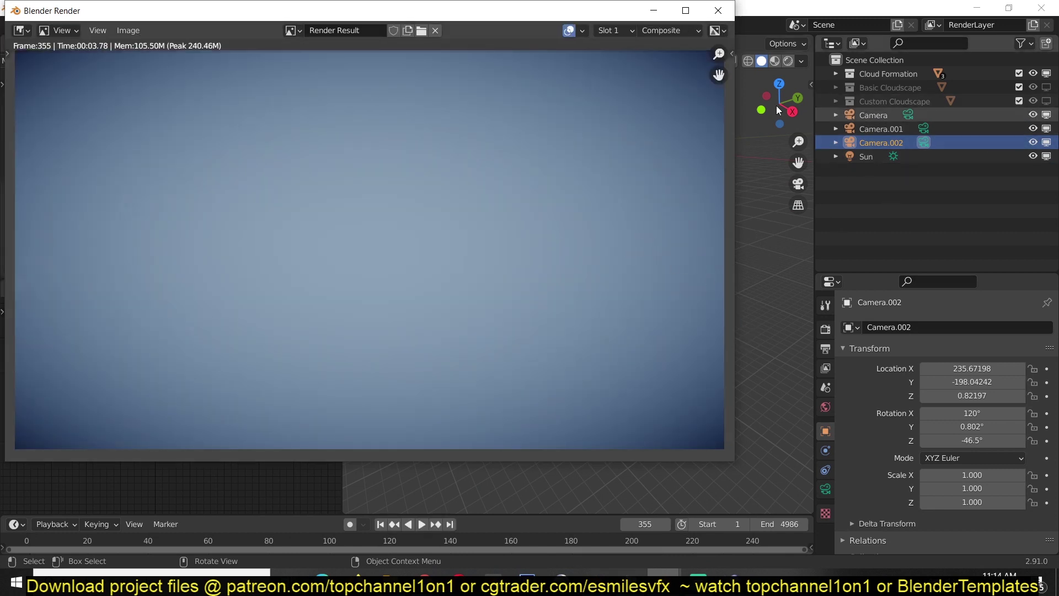
{"action": "key", "text": "Escape"}
Step: Set the small viewport above the shader editor to rendered shading and show the camera view in both viewports
{"action": "key", "text": "KP_0"}
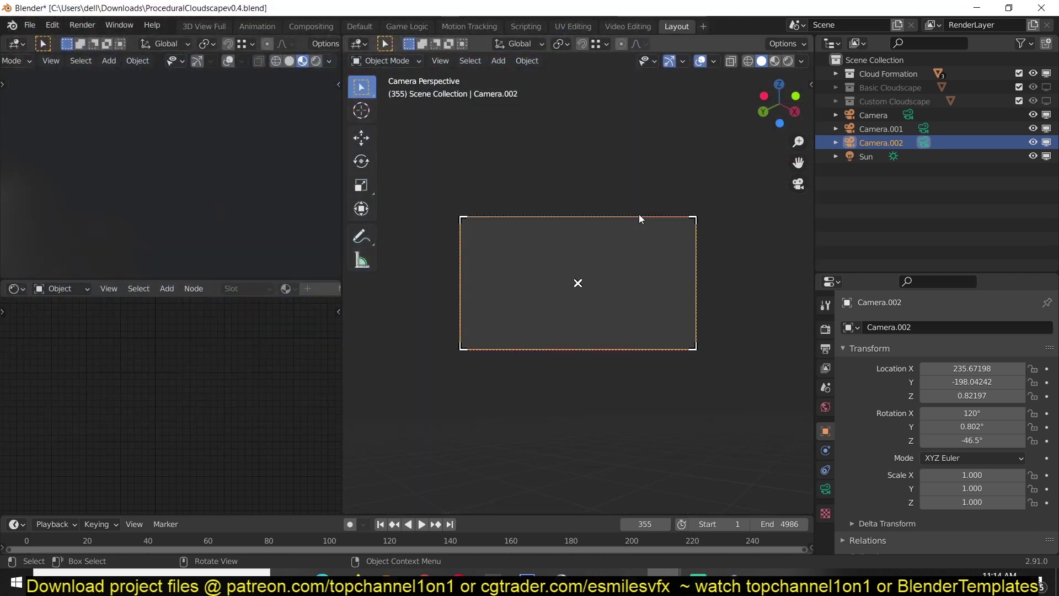
{"action": "left_click", "coordinate": [315, 60]}
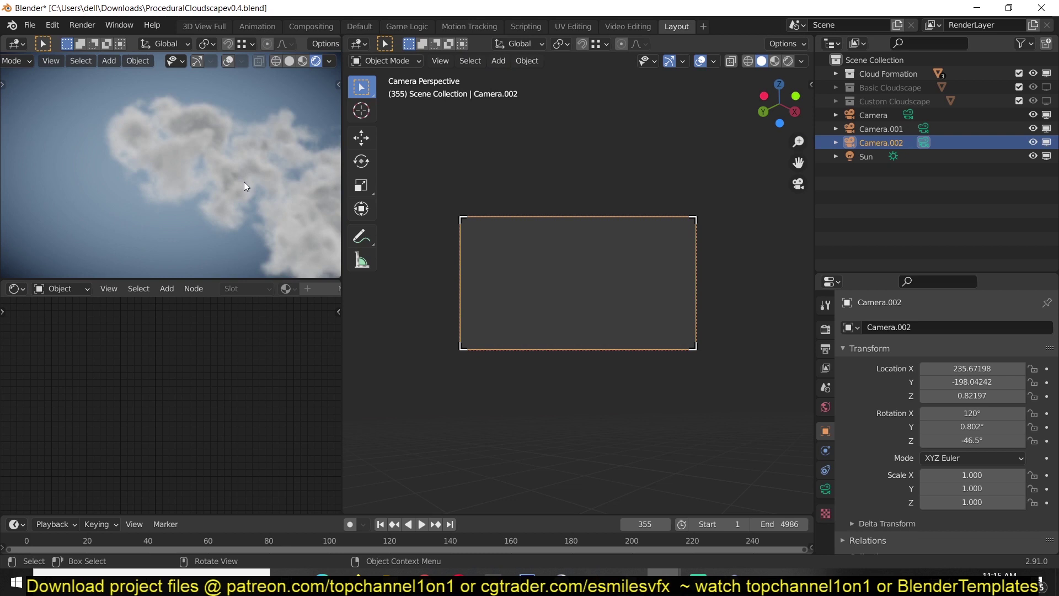
{"action": "key", "text": "KP_0"}
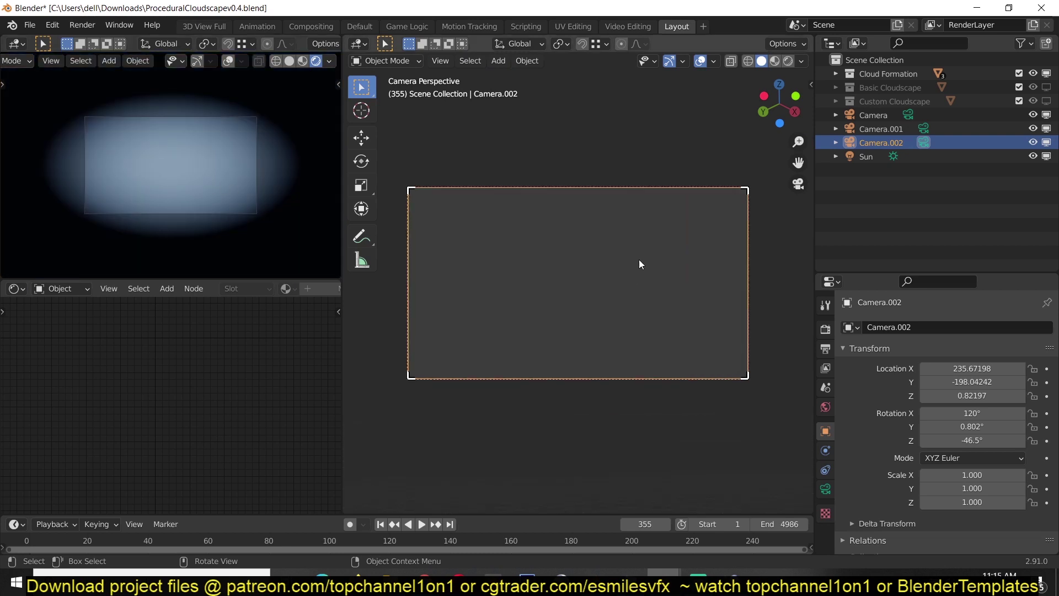
{"action": "scroll", "coordinate": [656, 246], "scroll_direction": "down", "scroll_amount": 1}
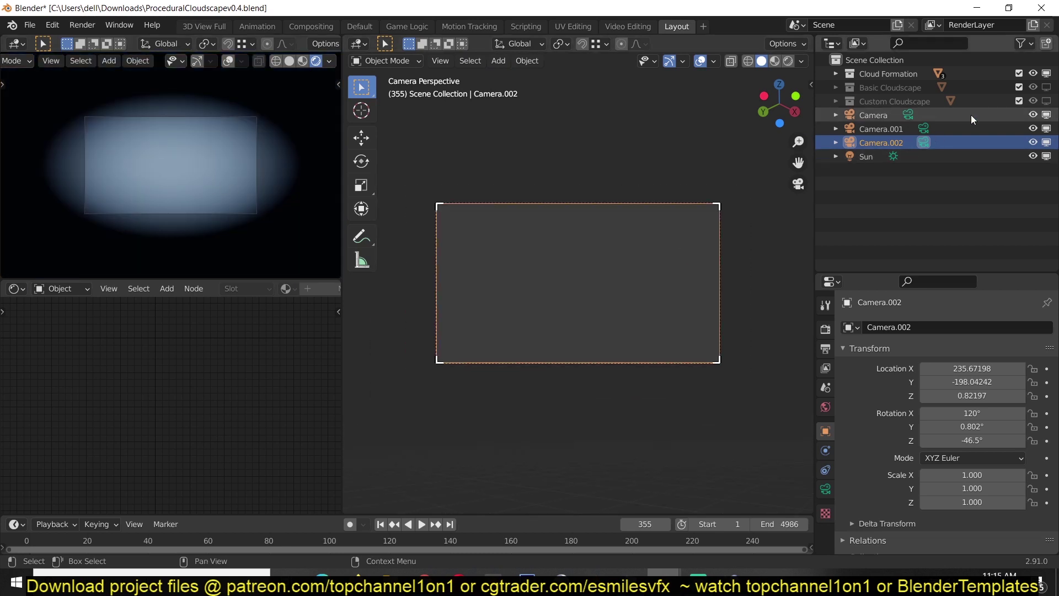
Step: Enable the Basic Cloudscape and Custom Cloudscape collections in the viewports and check them through the camera
{"action": "left_click", "coordinate": [1047, 88]}
{"action": "left_click", "coordinate": [1047, 104]}
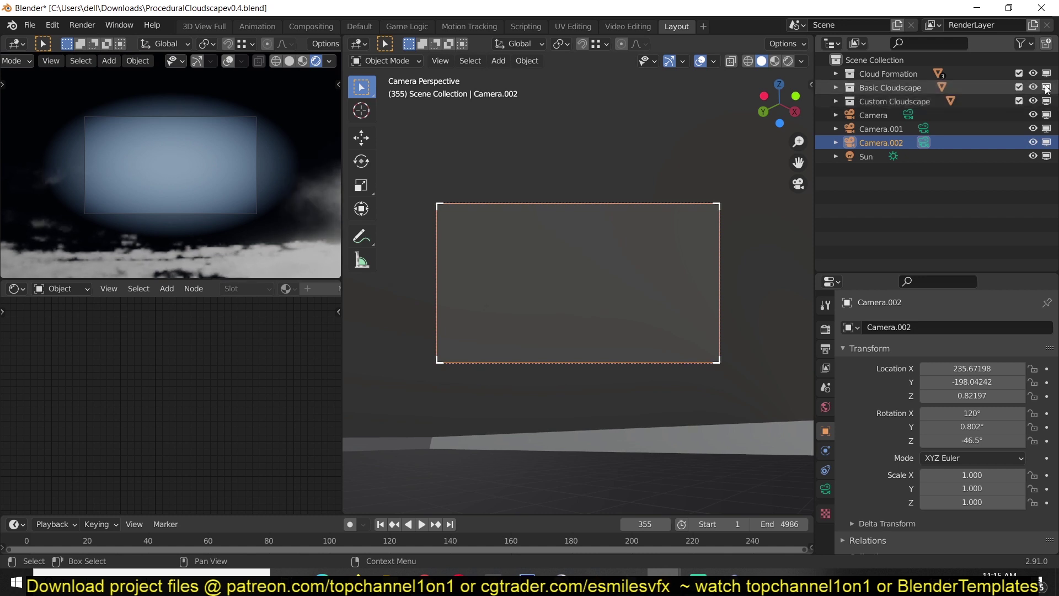
{"action": "middle_click_drag", "start_coordinate": [697, 174], "coordinate": [674, 211]}
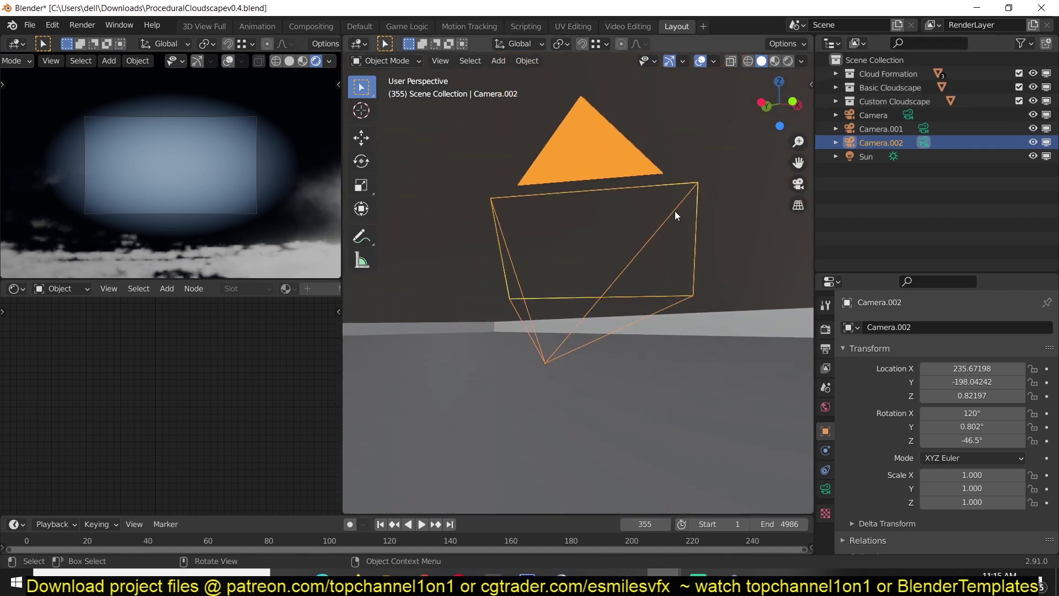
{"action": "key", "text": "KP_0"}
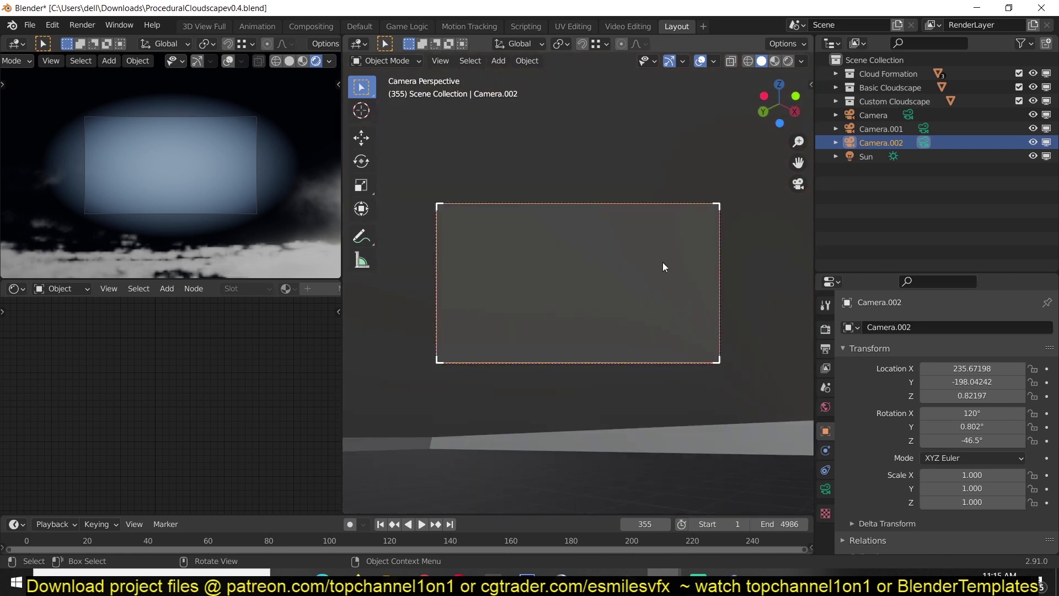
Step: Aim Camera.002 at the clouds with a rotation of about 94°, -0.9°, 52.8° and lower it to about Z -2.78
{"action": "key", "text": "r"}
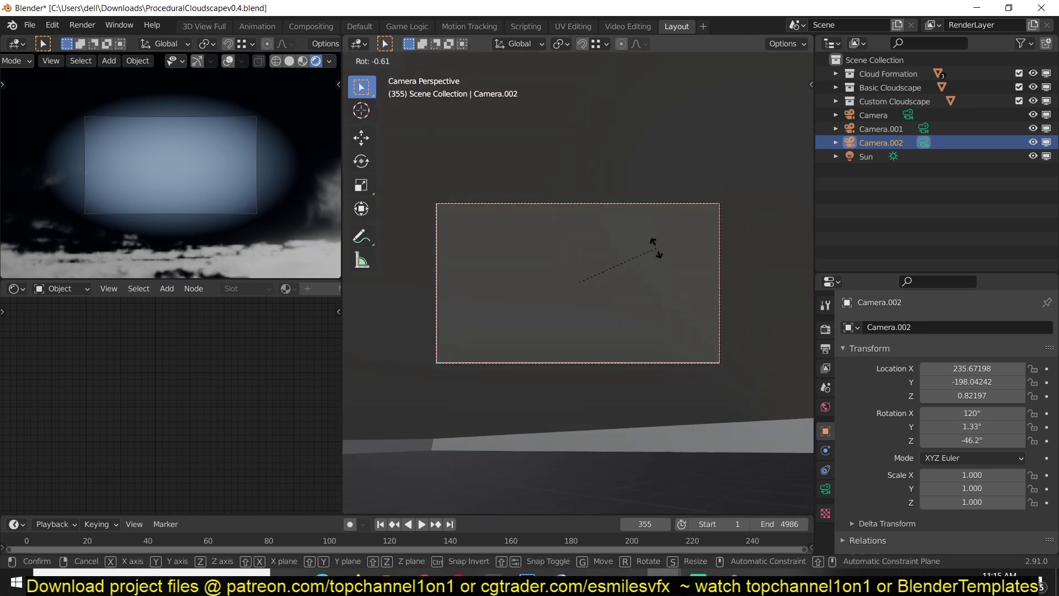
{"action": "key", "text": "r"}
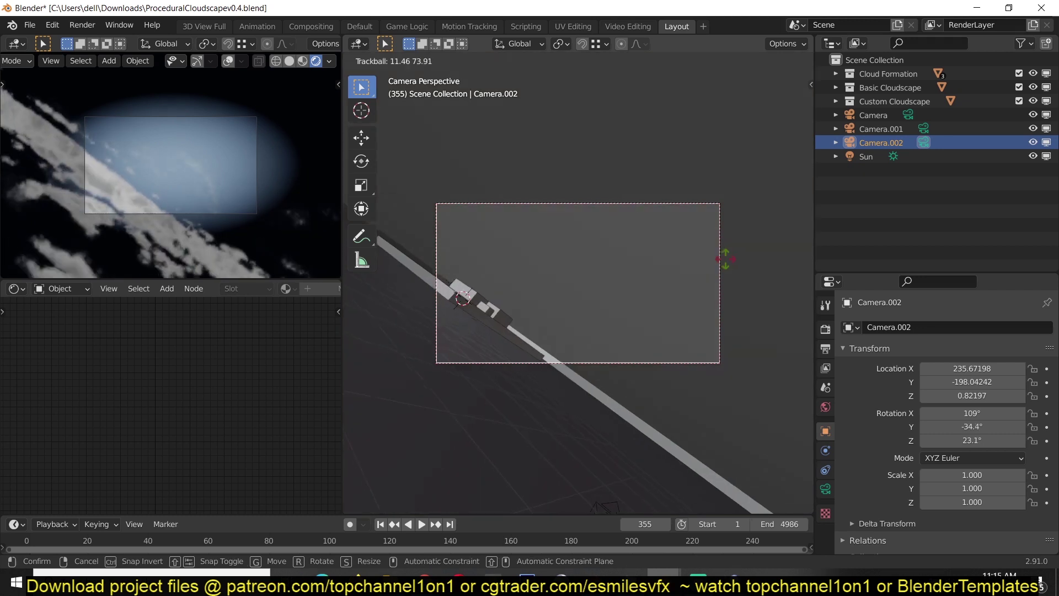
{"action": "left_click", "coordinate": [725, 259]}
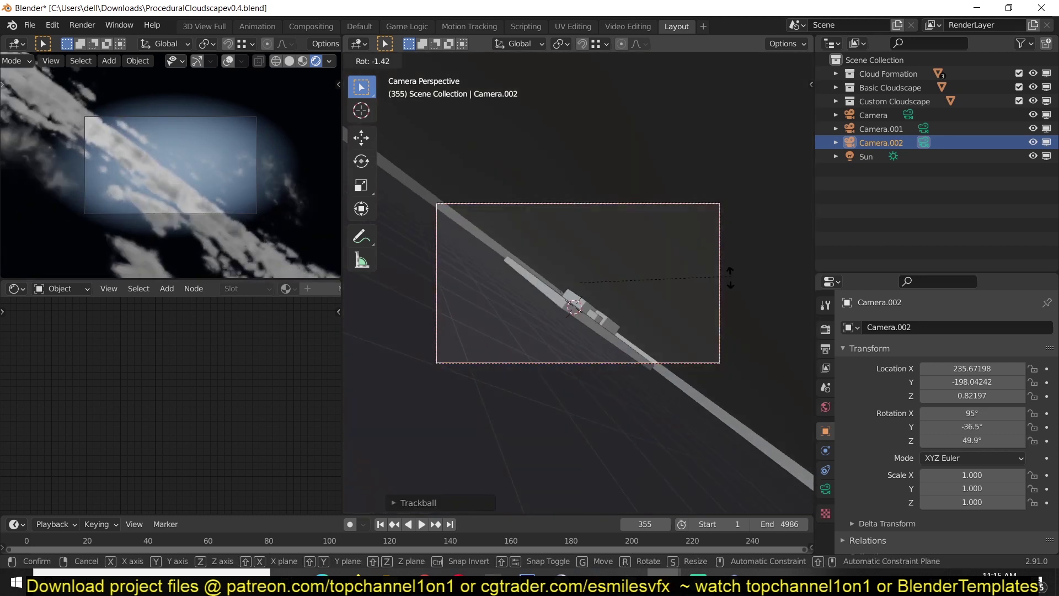
{"action": "key", "text": "r"}
{"action": "left_click", "coordinate": [657, 294]}
{"action": "key", "text": "g"}
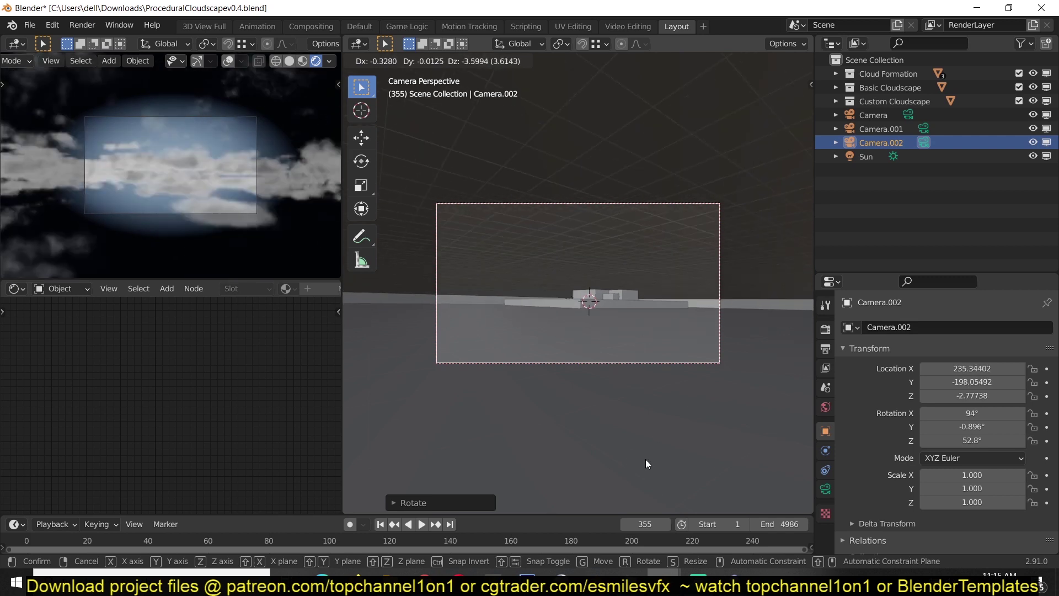
{"action": "left_click", "coordinate": [623, 494]}
Step: Enlarge the timeline, play the cloud animation from frame 0, and stop it at frame 134
{"action": "left_click_drag", "start_coordinate": [598, 515], "coordinate": [602, 470]}
{"action": "right_click_drag", "start_coordinate": [28, 532], "coordinate": [18, 529], "text": "shift"}
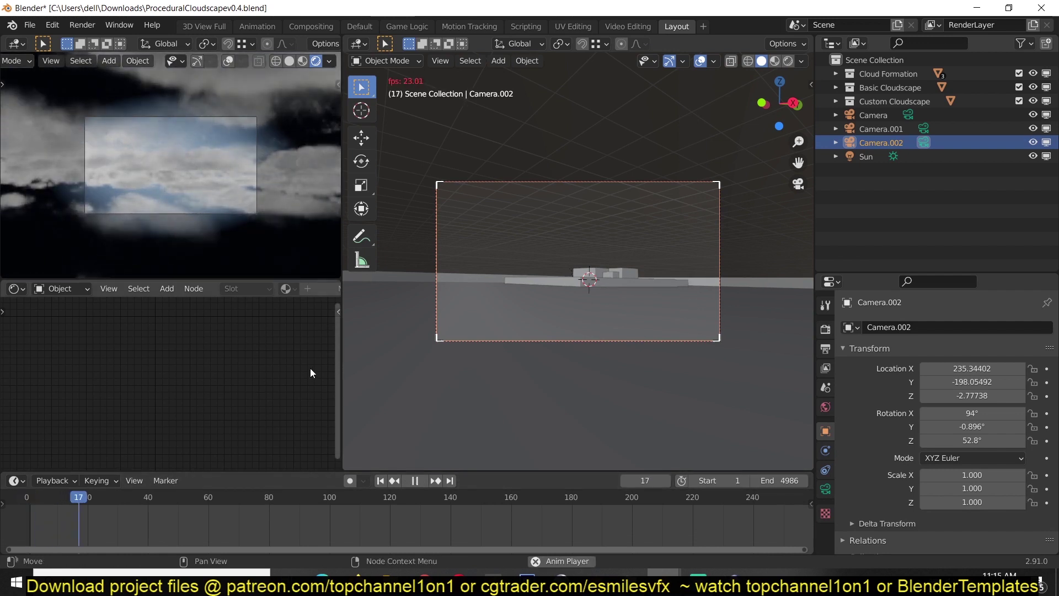
{"action": "key", "text": "space"}
{"action": "left_click", "coordinate": [27, 498]}
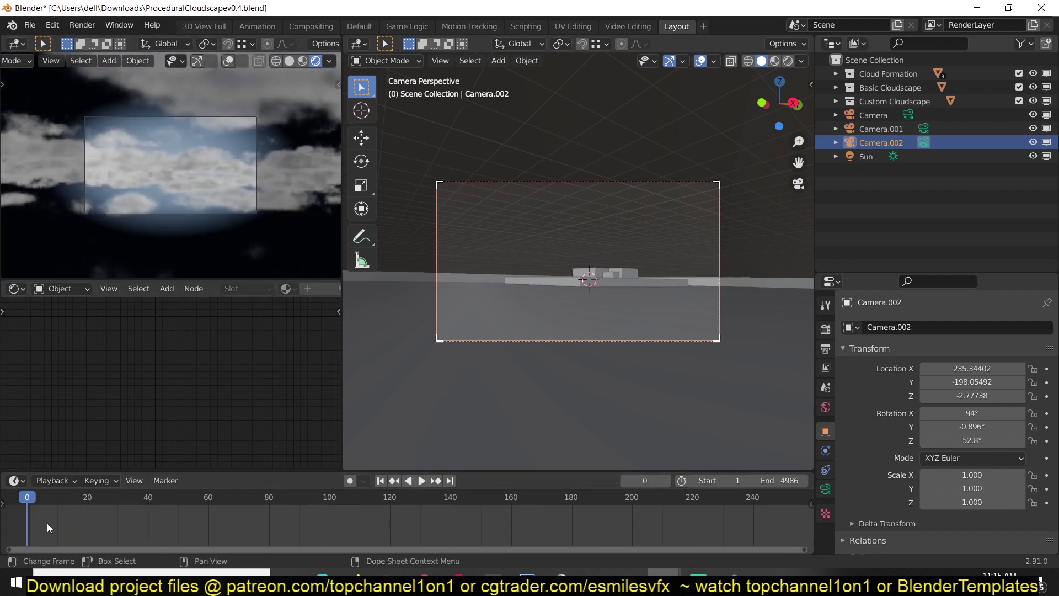
{"action": "key", "text": "space"}
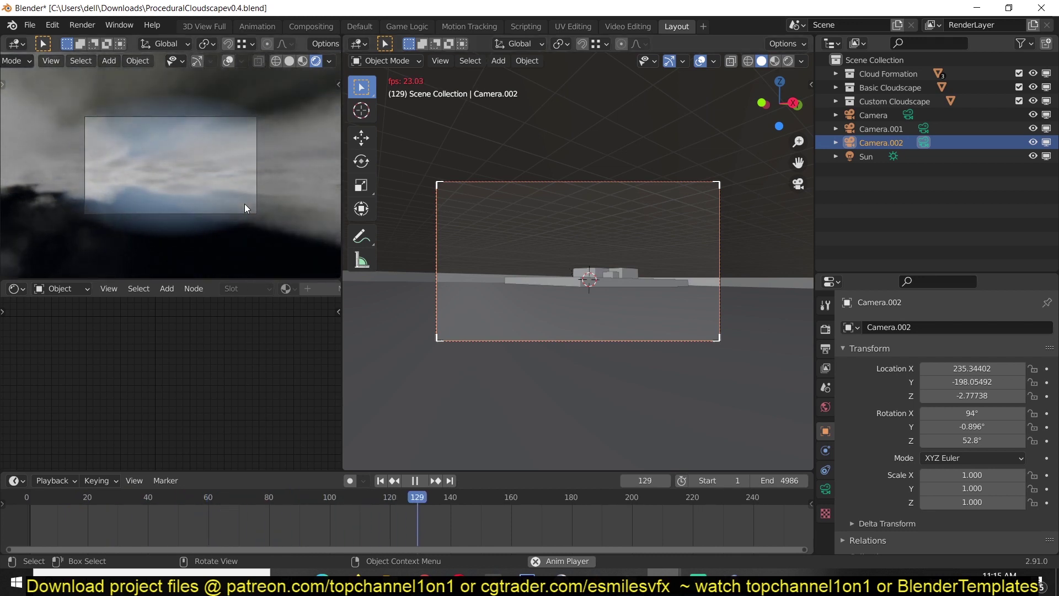
{"action": "key", "text": "space"}
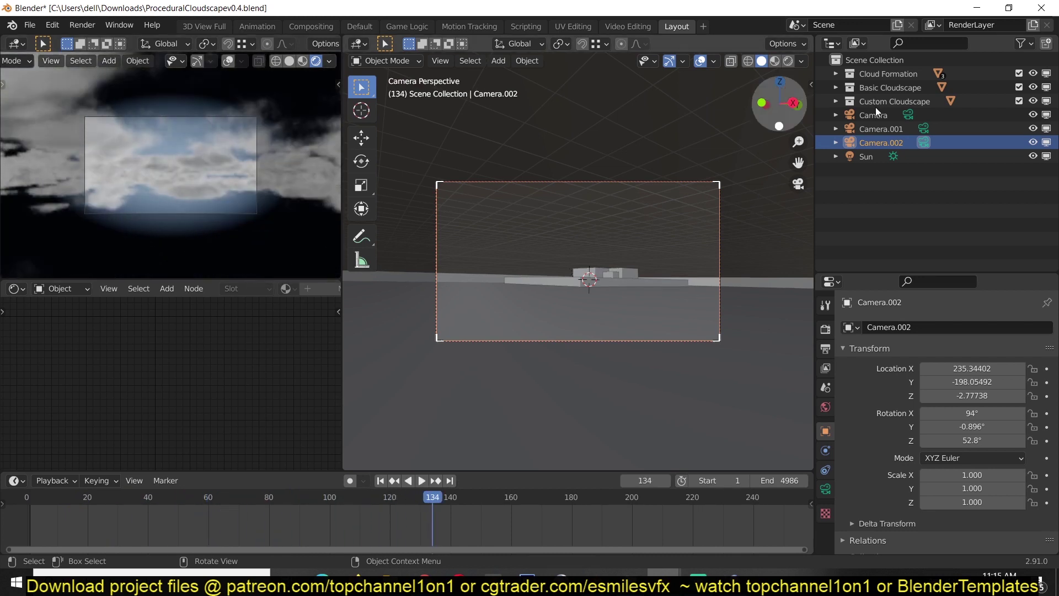
Step: Disable the Basic Cloudscape and Custom Cloudscape collections in the viewports
{"action": "left_click", "coordinate": [1045, 87]}
{"action": "left_click", "coordinate": [1046, 99]}
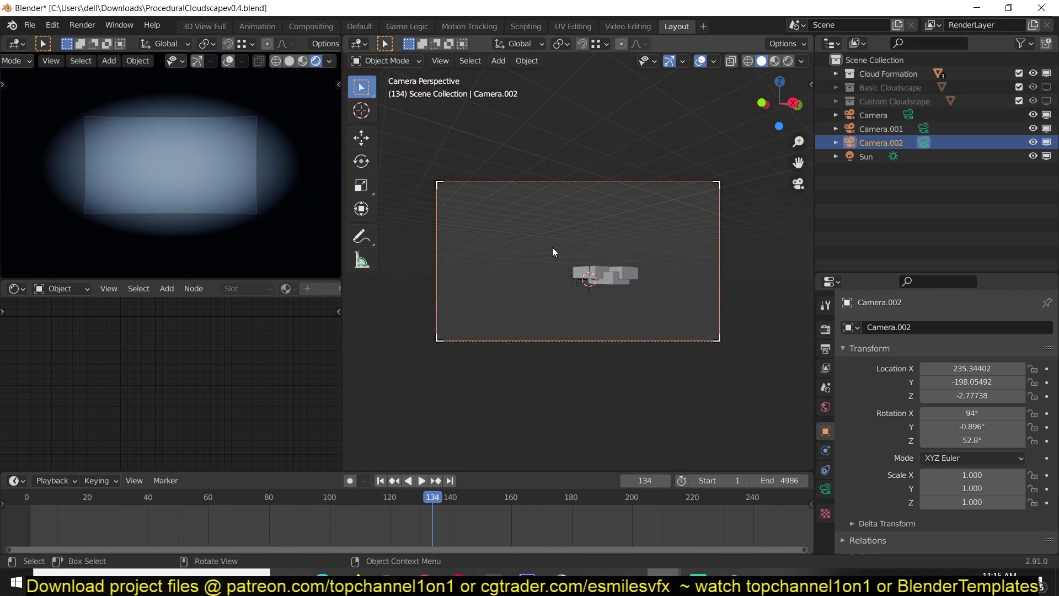
Step: Reselect Camera.002 by its frame and move it to about X 237.45, Y -195.20, Z -3.42
{"action": "left_click", "coordinate": [639, 272]}
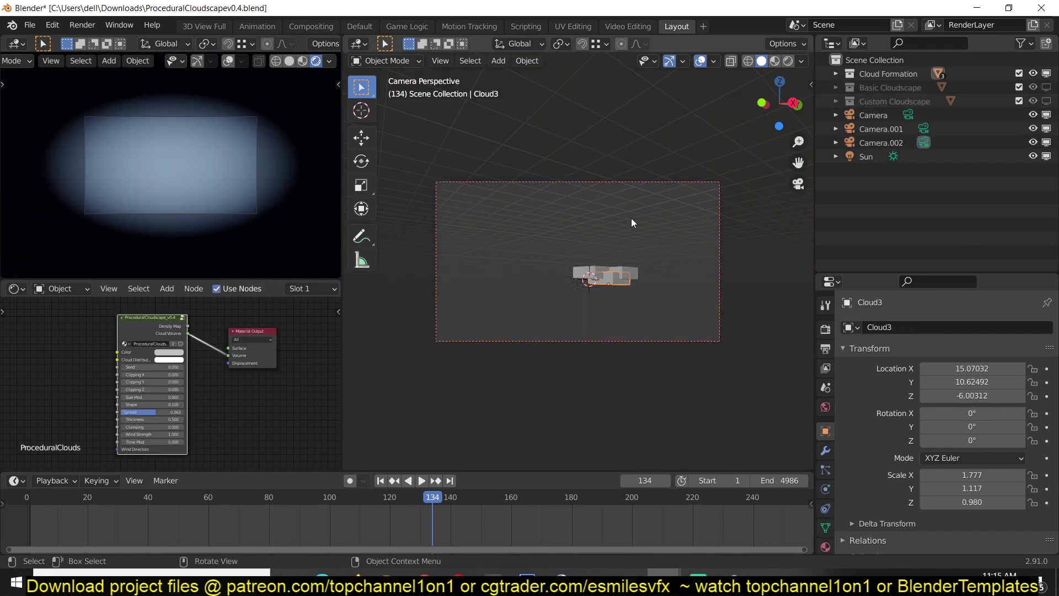
{"action": "left_click", "coordinate": [636, 185]}
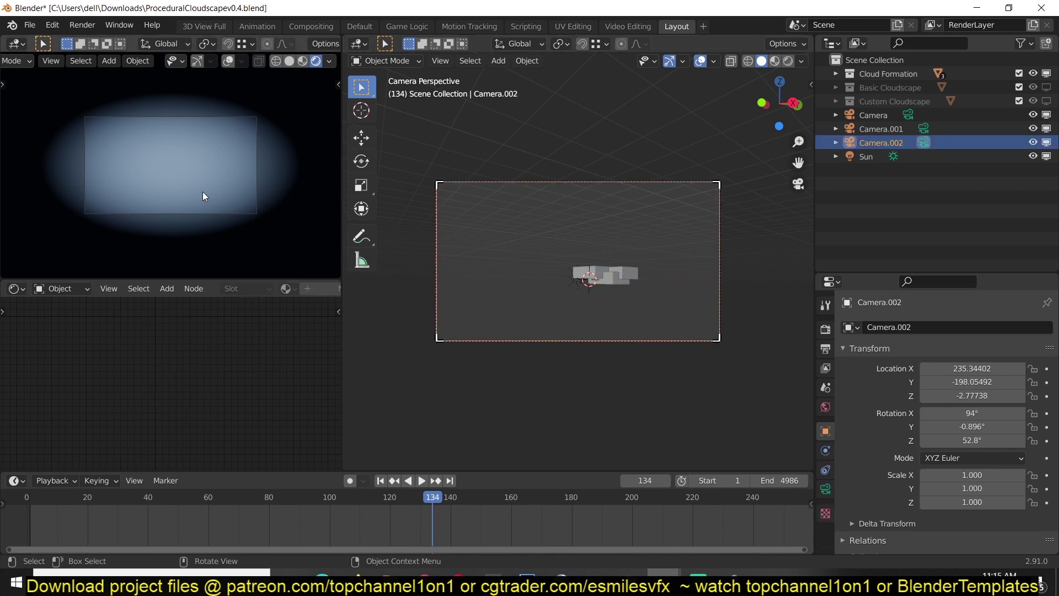
{"action": "key", "text": "KP_0"}
{"action": "key", "text": "KP_0"}
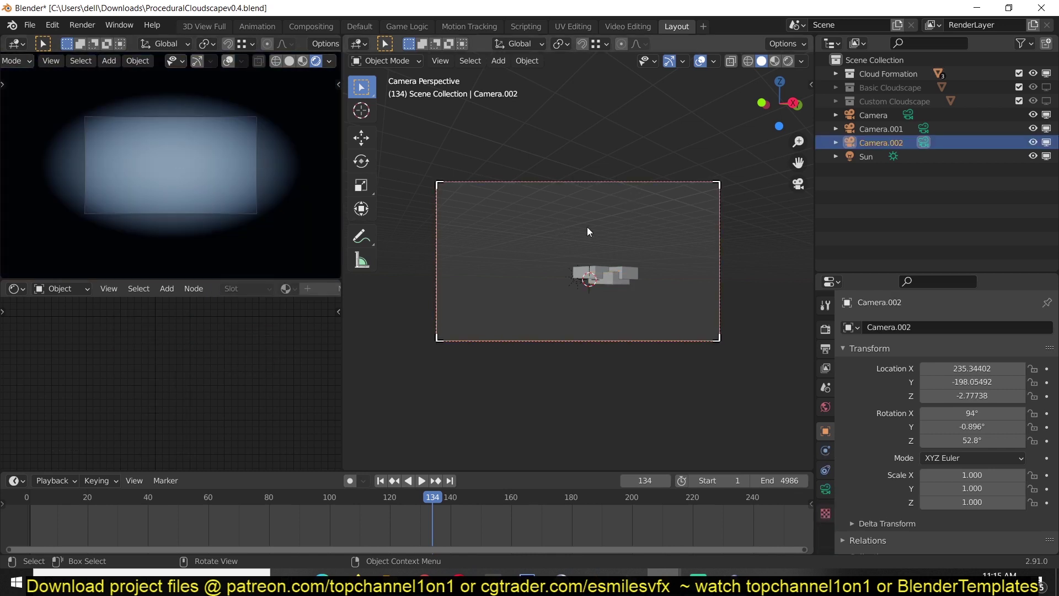
{"action": "key", "text": "g"}
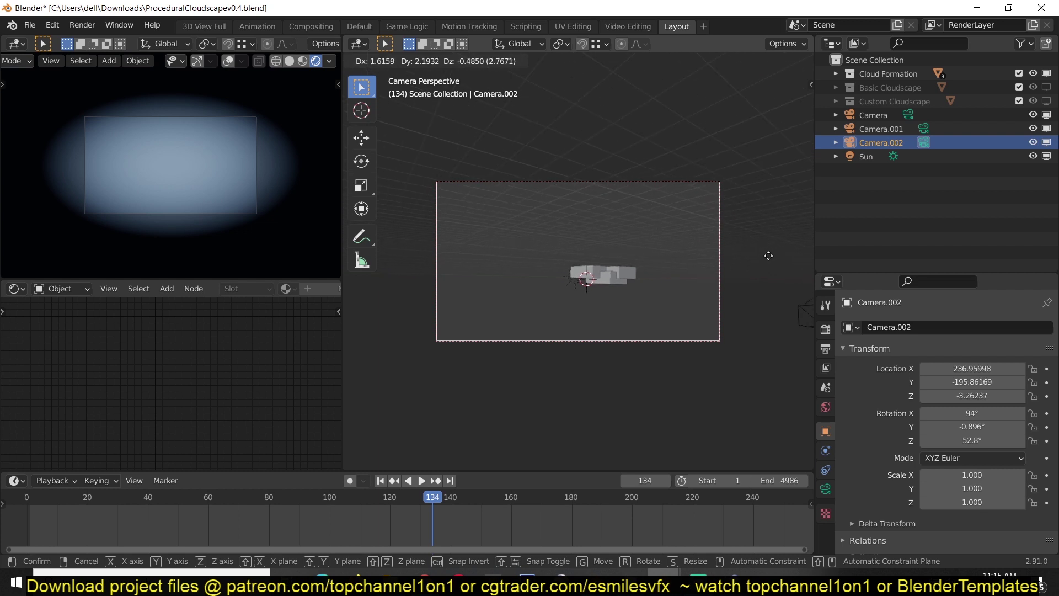
{"action": "left_click", "coordinate": [678, 277]}
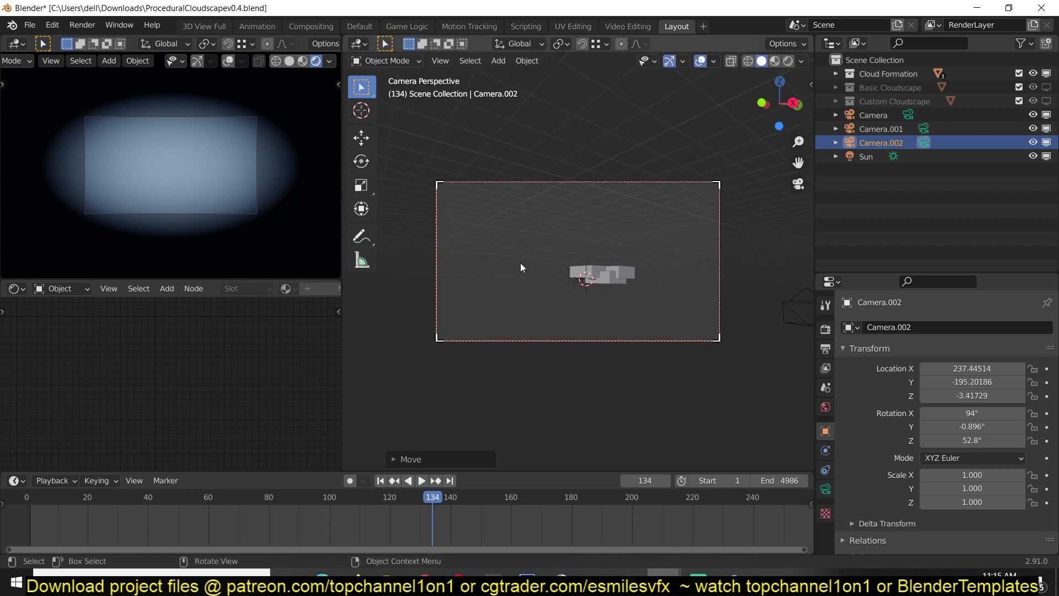
Step: Expand the Volumetrics section of the Eevee render settings to reach its Start and End distances
{"action": "left_click", "coordinate": [825, 330]}
{"action": "scroll", "coordinate": [871, 408], "scroll_direction": "down", "scroll_amount": 1}
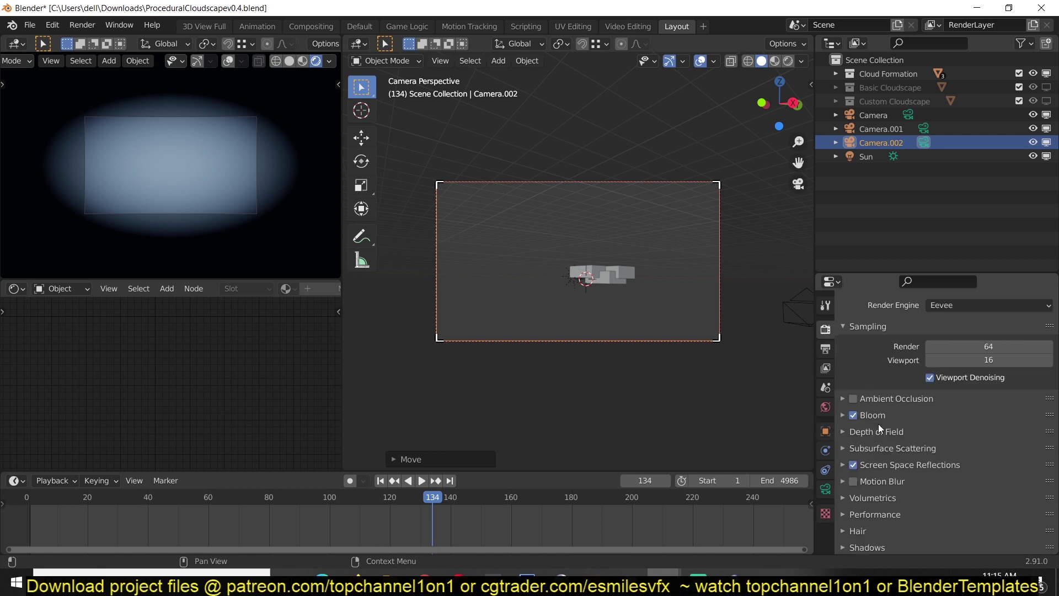
{"action": "left_click", "coordinate": [876, 497]}
{"action": "scroll", "coordinate": [876, 498], "scroll_direction": "down", "scroll_amount": 5}
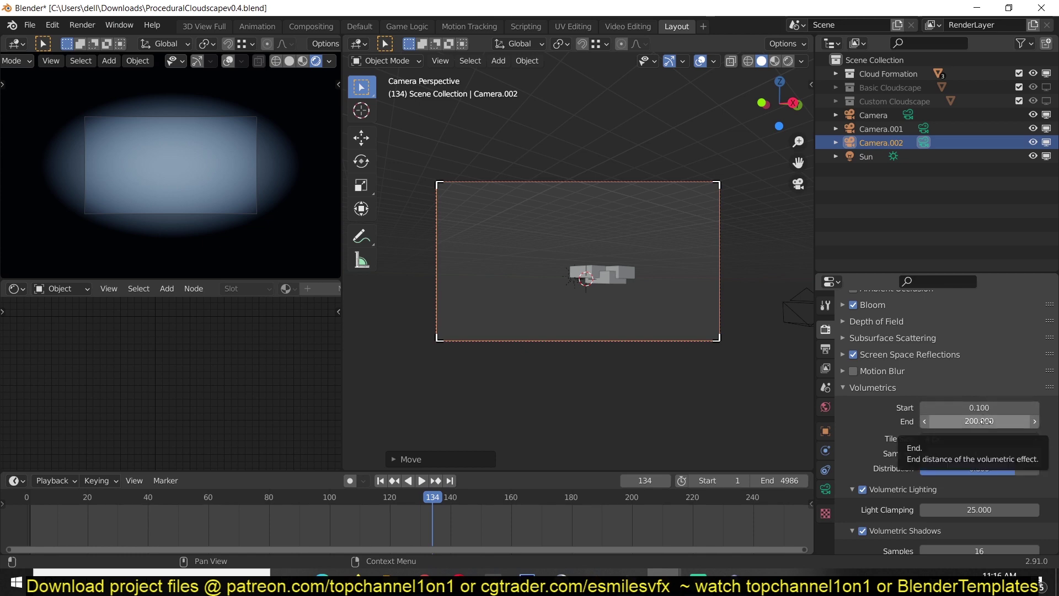
Step: Measure the distance between the cloud boxes and Camera.002 in the top orthographic view
{"action": "key", "text": "KP_7"}
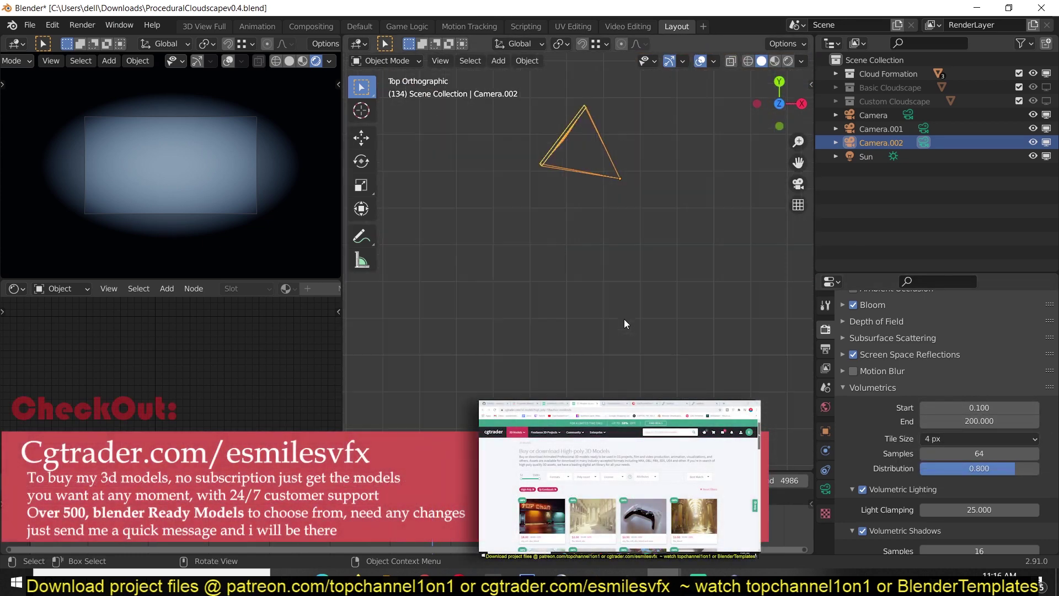
{"action": "scroll", "coordinate": [623, 319], "scroll_direction": "down", "scroll_amount": 10}
{"action": "left_click", "coordinate": [362, 260]}
{"action": "left_click_drag", "start_coordinate": [418, 131], "coordinate": [609, 288]}
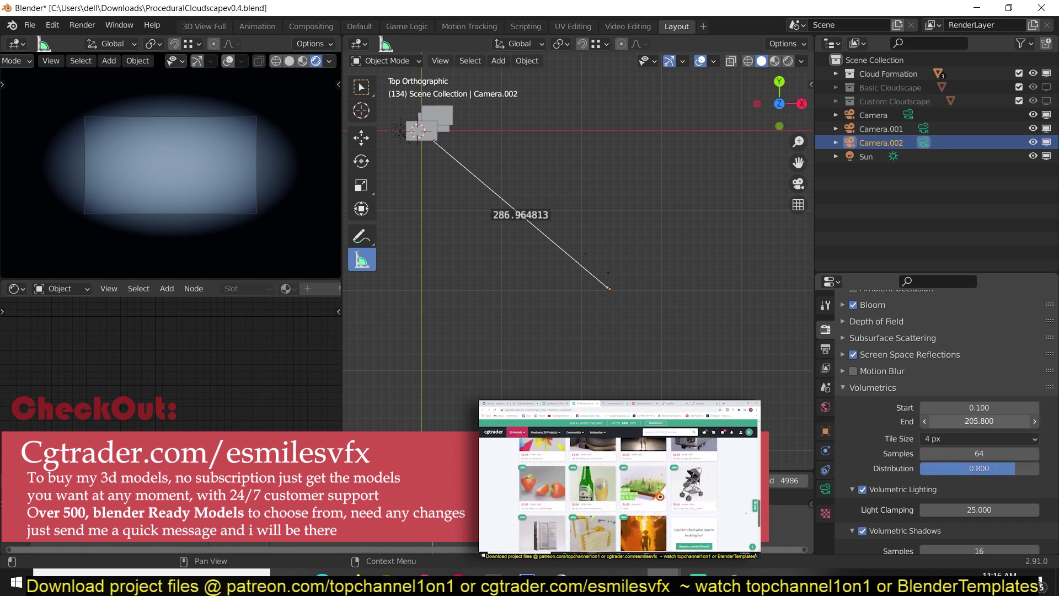
Step: Set the Volumetrics End distance to 500
{"action": "mouse_move", "coordinate": [979, 421]}
{"action": "left_mouse_down"}
{"action": "mouse_move", "coordinate": [1037, 421]}
{"action": "mouse_move", "coordinate": [981, 421]}
{"action": "left_mouse_up"}
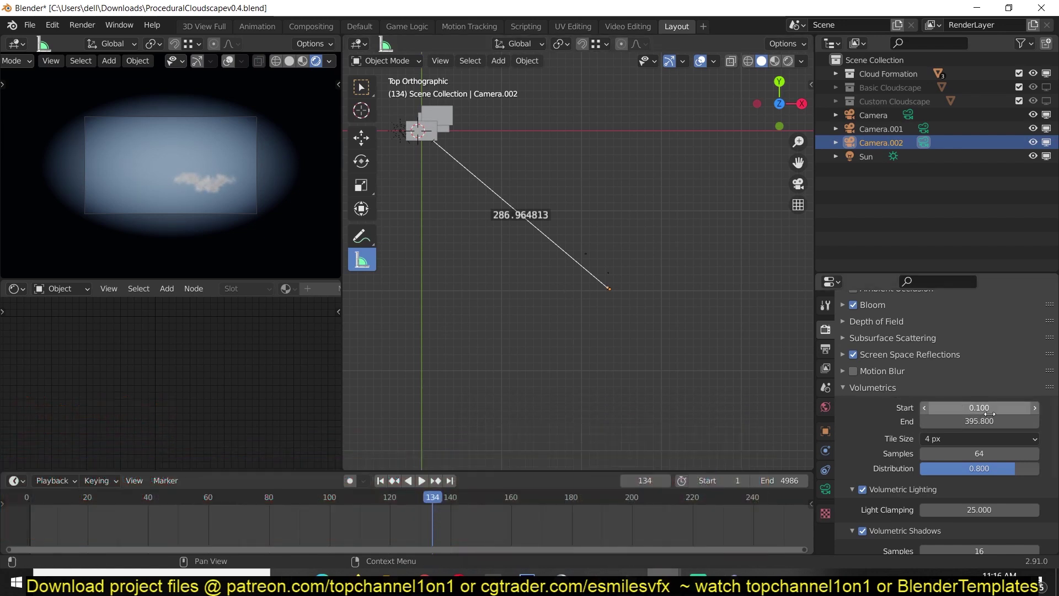
{"action": "left_click", "coordinate": [992, 421]}
{"action": "type", "text": "50"}
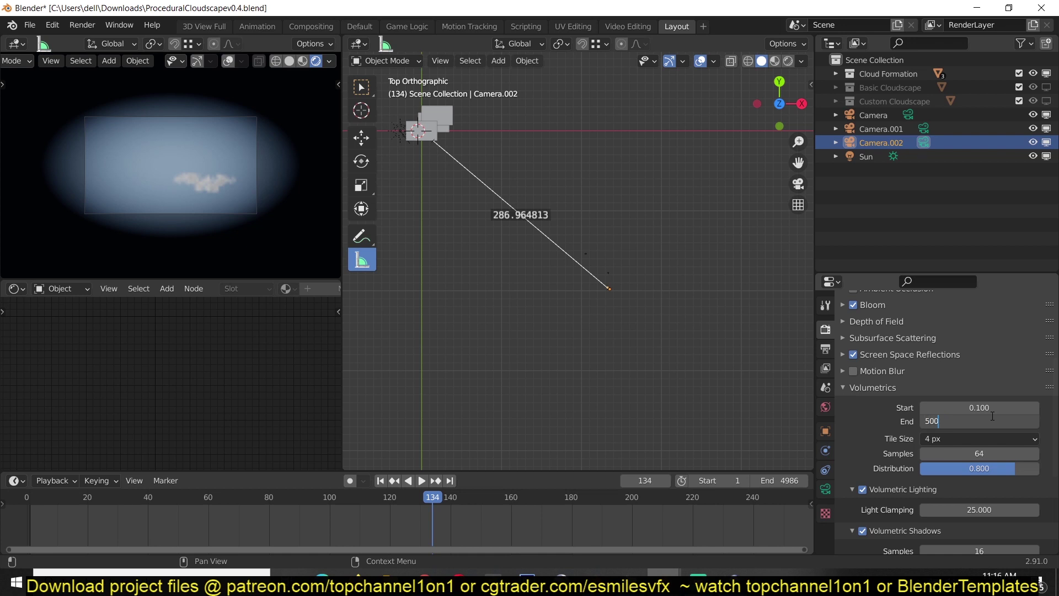
{"action": "type", "text": "0"}
{"action": "key", "text": "Return"}
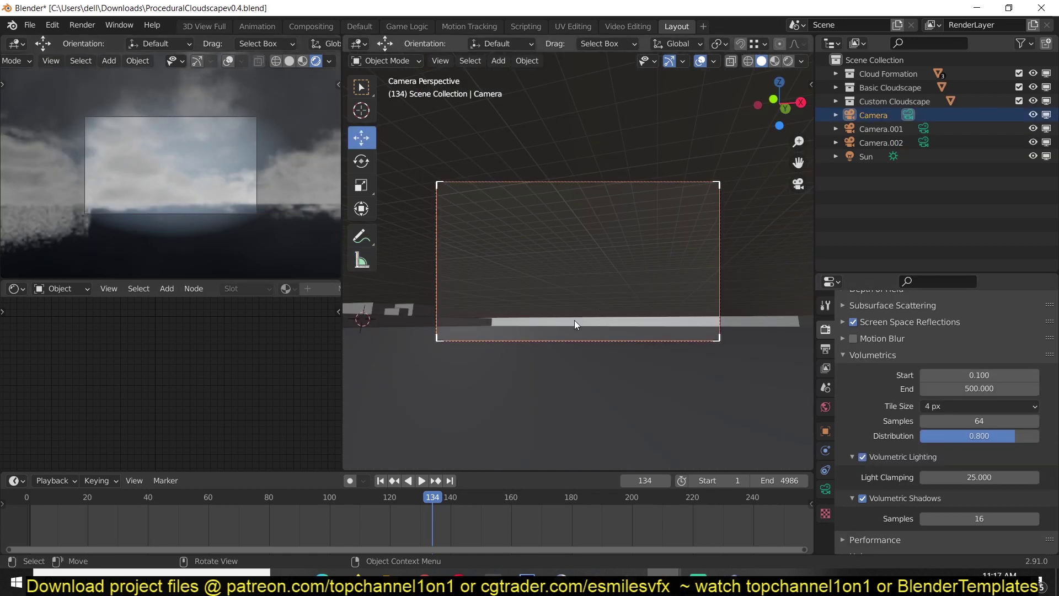
Step: Examine the full cloudscape from outside the camera in the solid and rendered viewports
{"action": "middle_click_drag", "start_coordinate": [575, 320], "coordinate": [549, 376]}
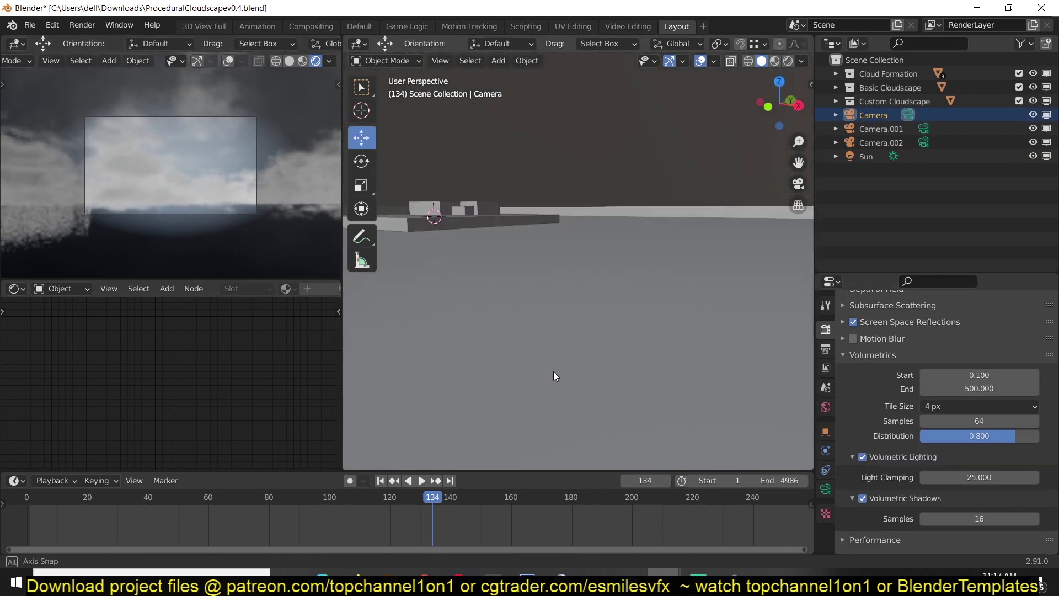
{"action": "scroll", "coordinate": [554, 375], "scroll_direction": "down", "scroll_amount": 8}
{"action": "middle_click_drag", "start_coordinate": [278, 193], "coordinate": [174, 237]}
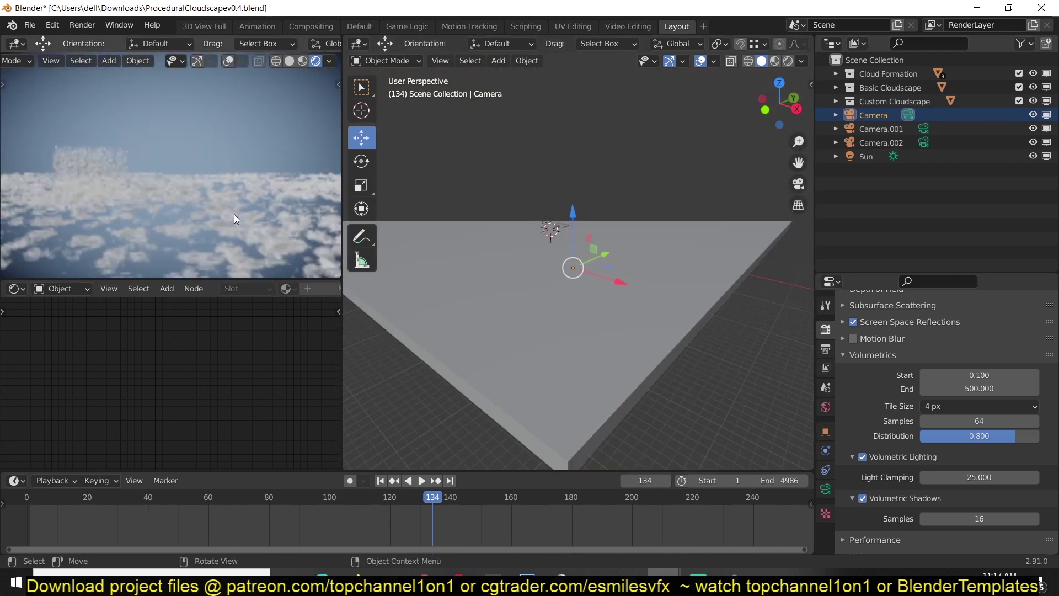
Step: Render a still of the cloudscape through the camera at frame 9 and inspect the clouds up close
{"action": "key", "text": "KP_0"}
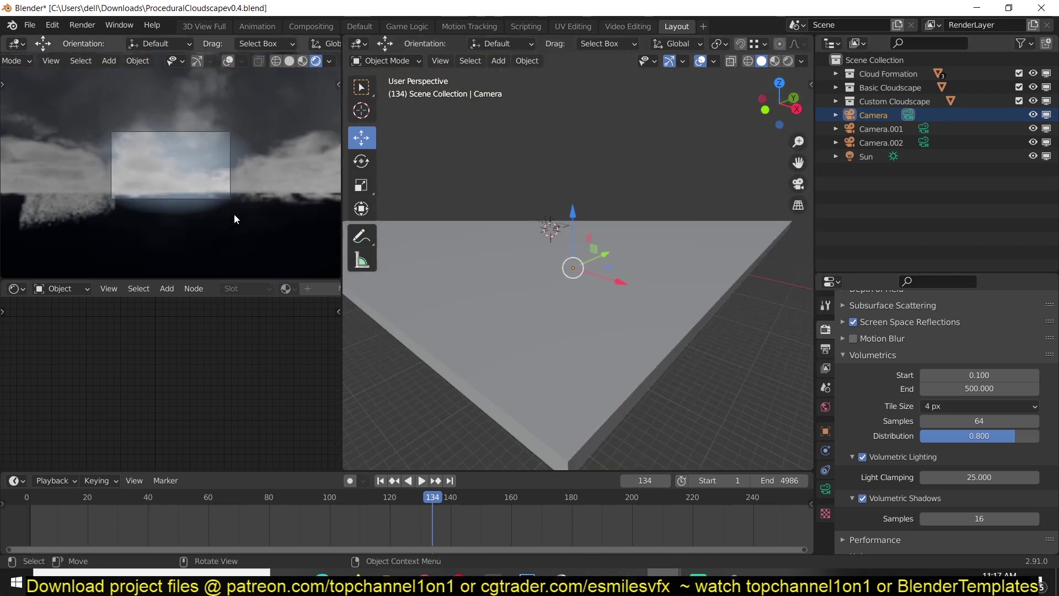
{"action": "left_click", "coordinate": [82, 25]}
{"action": "left_click", "coordinate": [98, 40]}
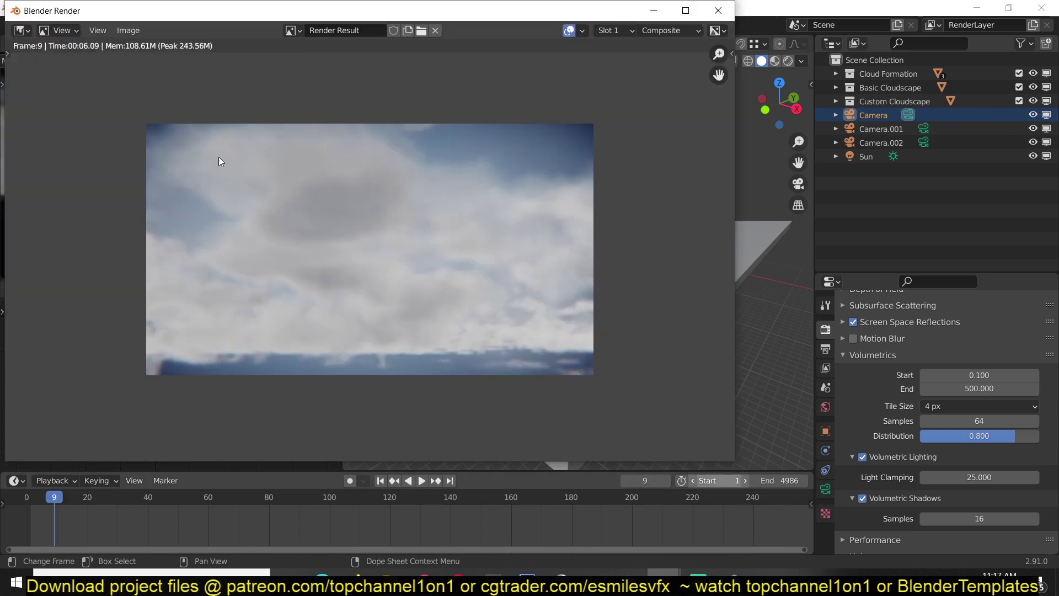
{"action": "scroll", "coordinate": [392, 357], "scroll_direction": "up", "scroll_amount": 3}
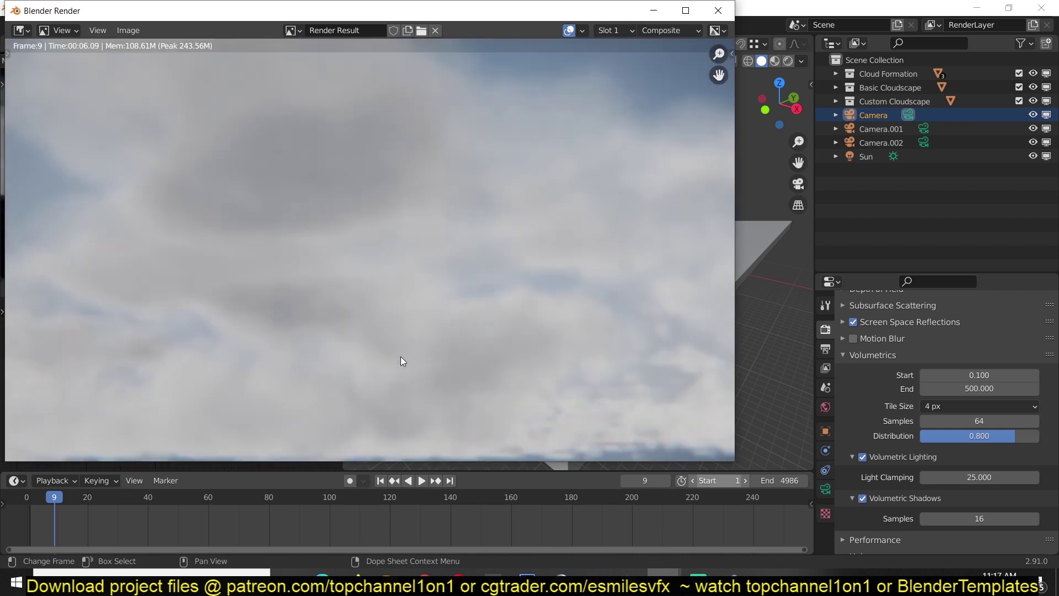
{"action": "scroll", "coordinate": [401, 359], "scroll_direction": "down", "scroll_amount": 2}
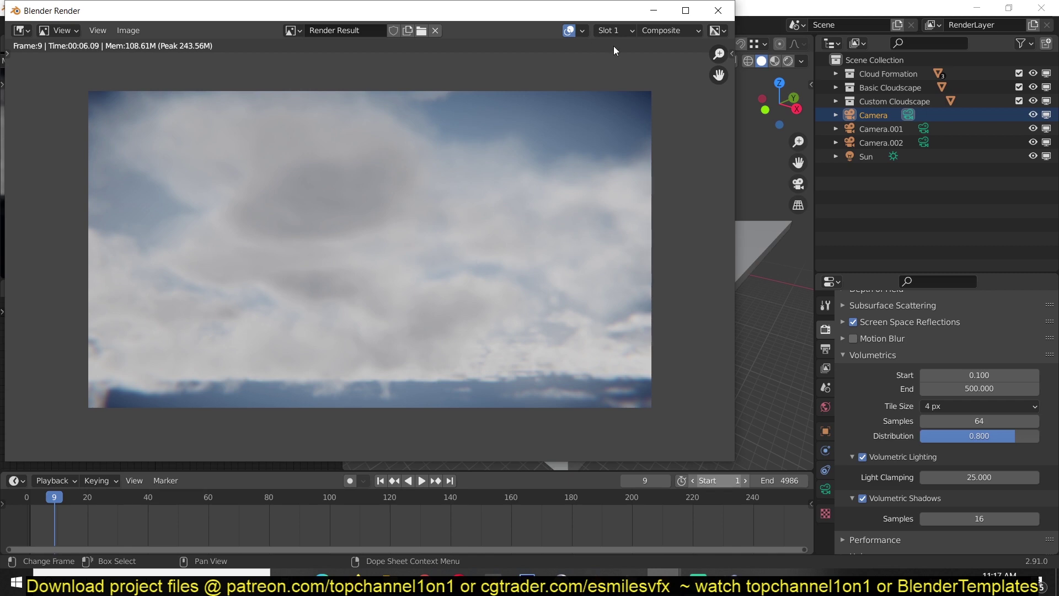
{"action": "left_click", "coordinate": [718, 10]}
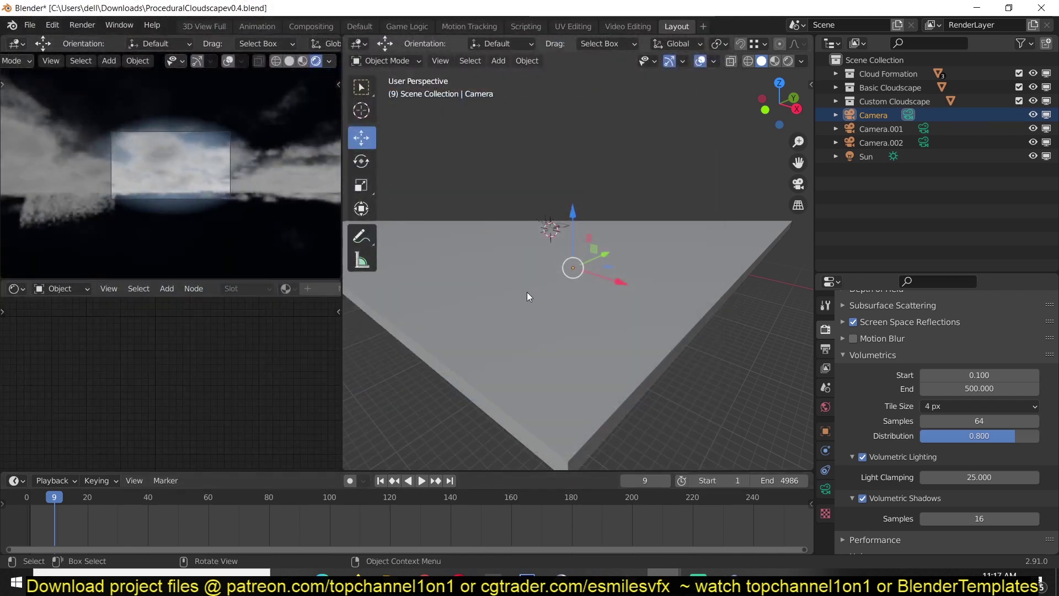
Step: Select the Basic Cloudscape cloud box and copy it for use in another scene
{"action": "left_click", "coordinate": [632, 360]}
{"action": "scroll", "coordinate": [632, 359], "scroll_direction": "down", "scroll_amount": 3}
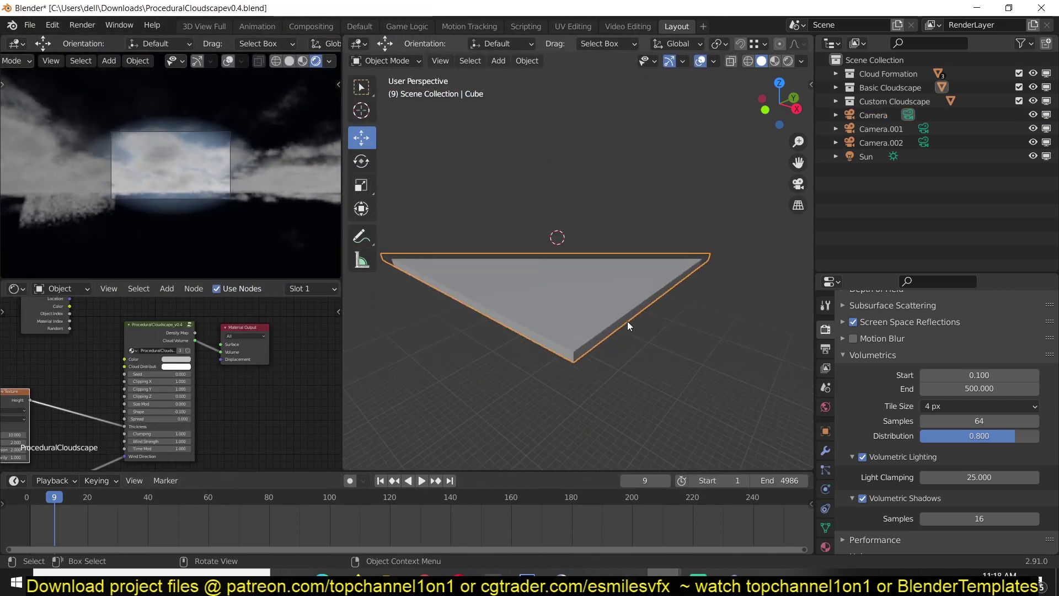
{"action": "scroll", "coordinate": [627, 321], "scroll_direction": "up", "scroll_amount": 2}
{"action": "middle_click_drag", "start_coordinate": [620, 274], "coordinate": [647, 220]}
{"action": "middle_click_drag", "start_coordinate": [703, 202], "coordinate": [664, 201]}
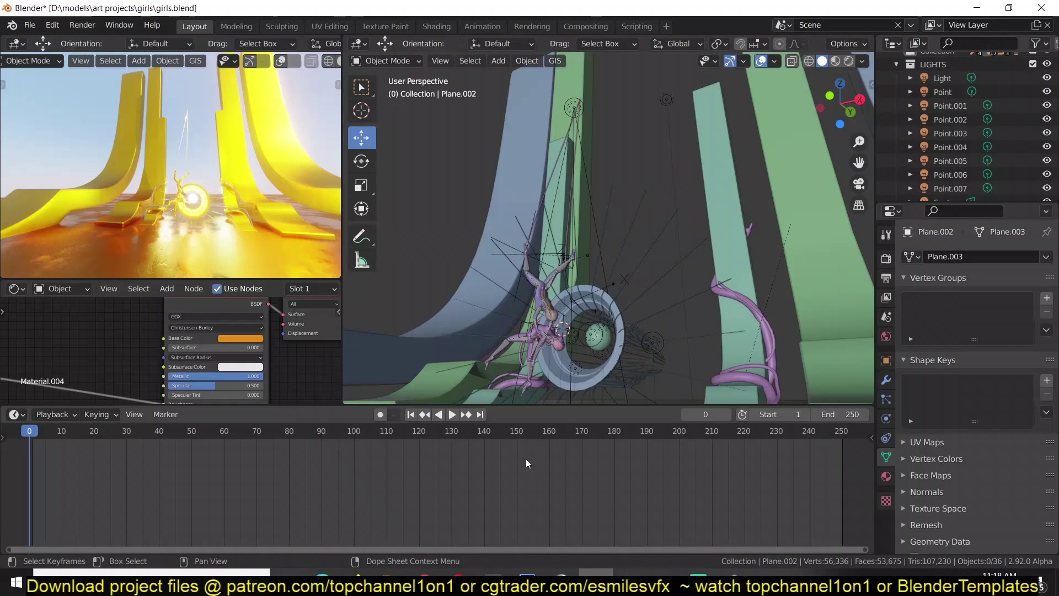
Step: Switch to the girls.blend project and preview its animation in the rendered viewport up to frame 29
{"action": "middle_click_drag", "start_coordinate": [135, 153], "coordinate": [166, 154]}
{"action": "key", "text": "space"}
{"action": "middle_click_drag", "start_coordinate": [206, 190], "coordinate": [111, 201]}
{"action": "key", "text": "space"}
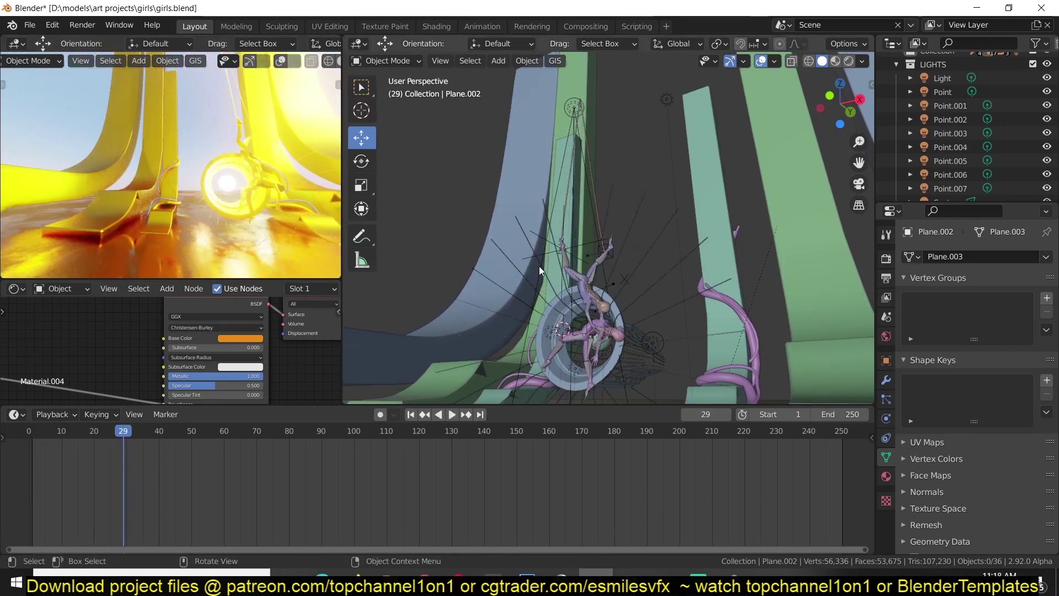
Step: Paste the copied cloud box into the girls.blend scene from the top orthographic view
{"action": "key", "text": "KP_5"}
{"action": "key", "text": "KP_1"}
{"action": "key", "text": "KP_7"}
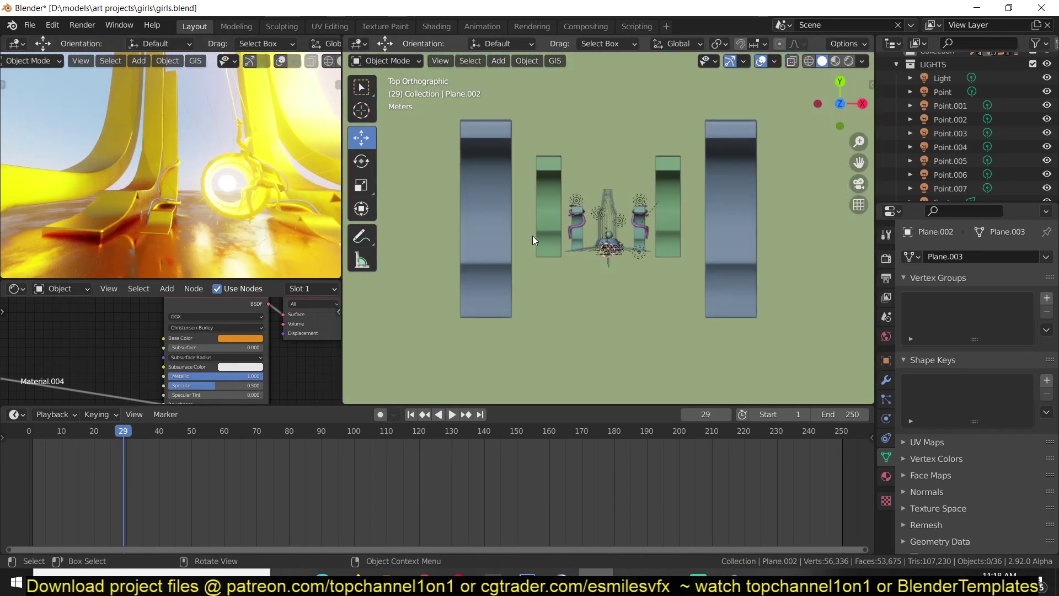
{"action": "scroll", "coordinate": [538, 239], "scroll_direction": "down", "scroll_amount": 4}
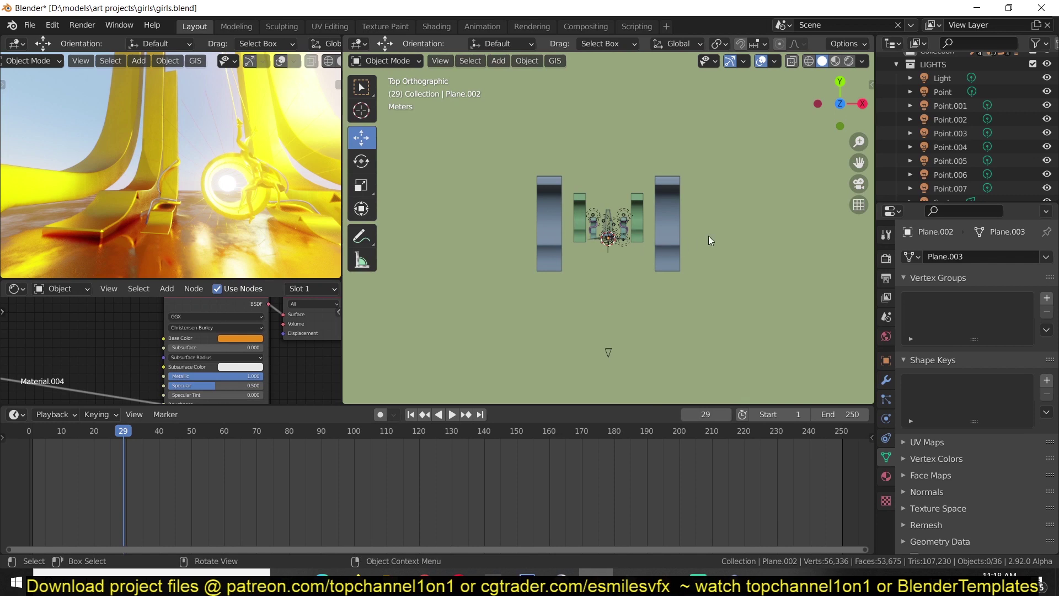
{"action": "key", "text": "ctrl+v"}
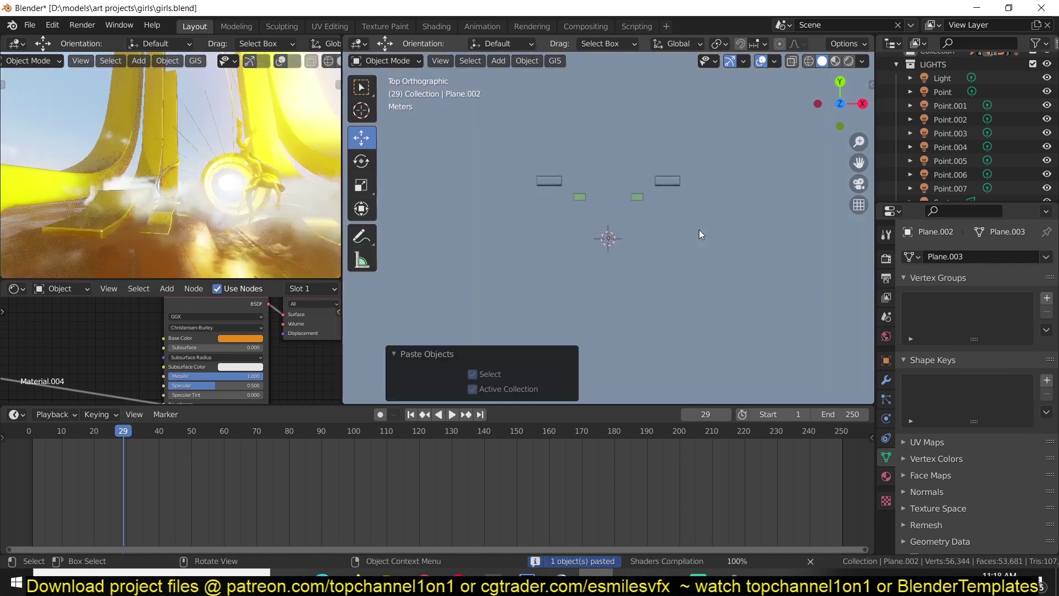
{"action": "scroll", "coordinate": [630, 263], "scroll_direction": "down", "scroll_amount": 2}
{"action": "middle_click_drag", "start_coordinate": [630, 263], "coordinate": [669, 157]}
Step: Raise the pasted cloud box about 22.8 m along the global Z axis so it sits above the scene
{"action": "left_click", "coordinate": [713, 234]}
{"action": "key", "text": "KP_0"}
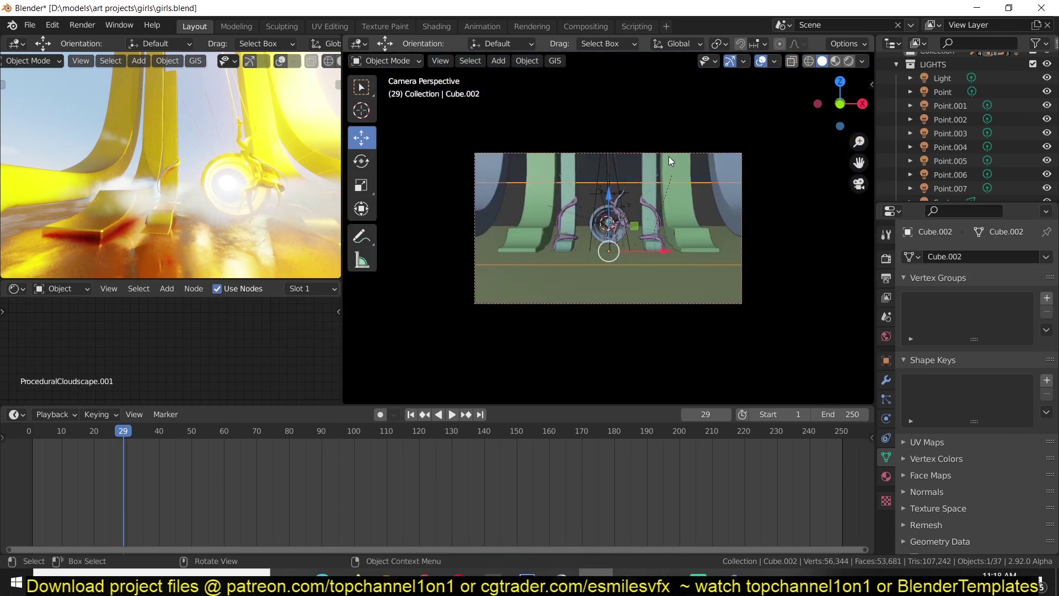
{"action": "middle_click_drag", "start_coordinate": [177, 201], "coordinate": [157, 235]}
{"action": "scroll", "coordinate": [206, 252], "scroll_direction": "down", "scroll_amount": 4}
{"action": "scroll", "coordinate": [206, 251], "scroll_direction": "up", "scroll_amount": 4}
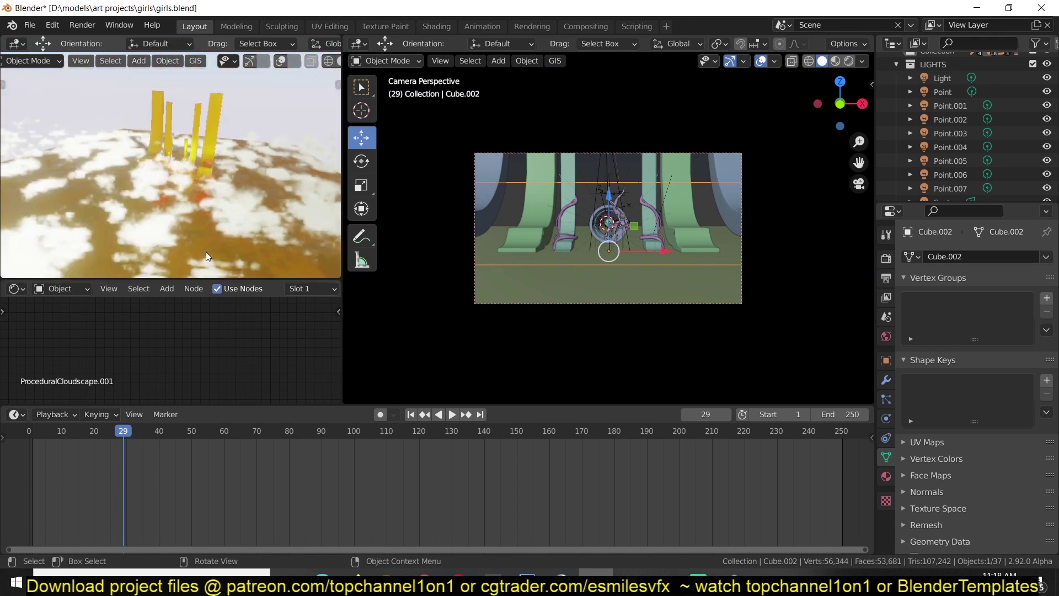
{"action": "key", "text": "KP_0"}
{"action": "scroll", "coordinate": [471, 267], "scroll_direction": "down", "scroll_amount": 1}
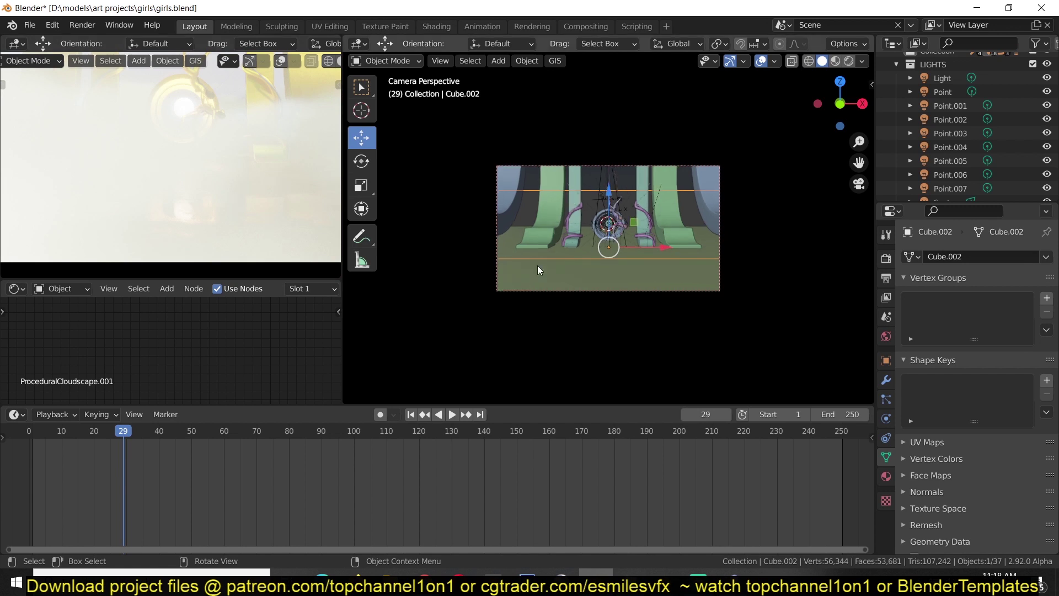
{"action": "key", "text": "KP_1"}
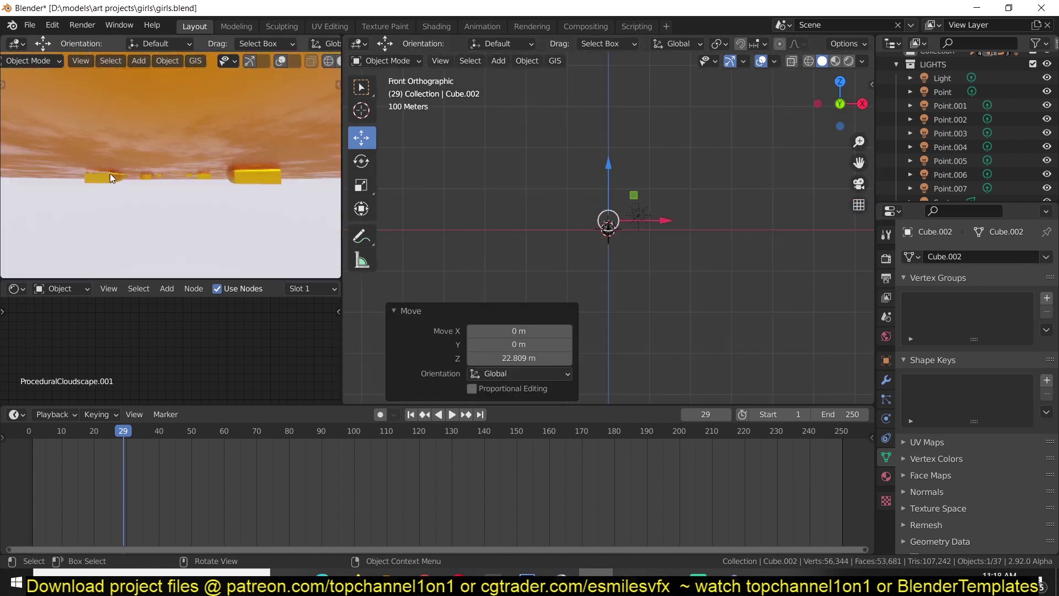
{"action": "middle_click_drag", "start_coordinate": [110, 173], "coordinate": [92, 211]}
{"action": "middle_click_drag", "start_coordinate": [107, 175], "coordinate": [197, 204]}
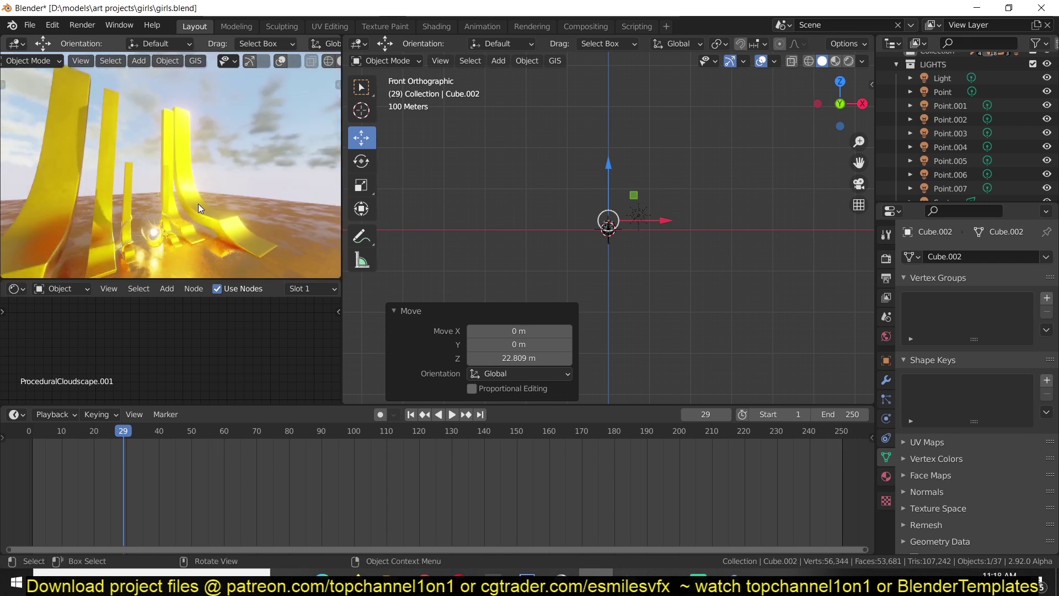
Step: Try a focal length of 50 mm for the rendered viewport
{"action": "key", "text": "n"}
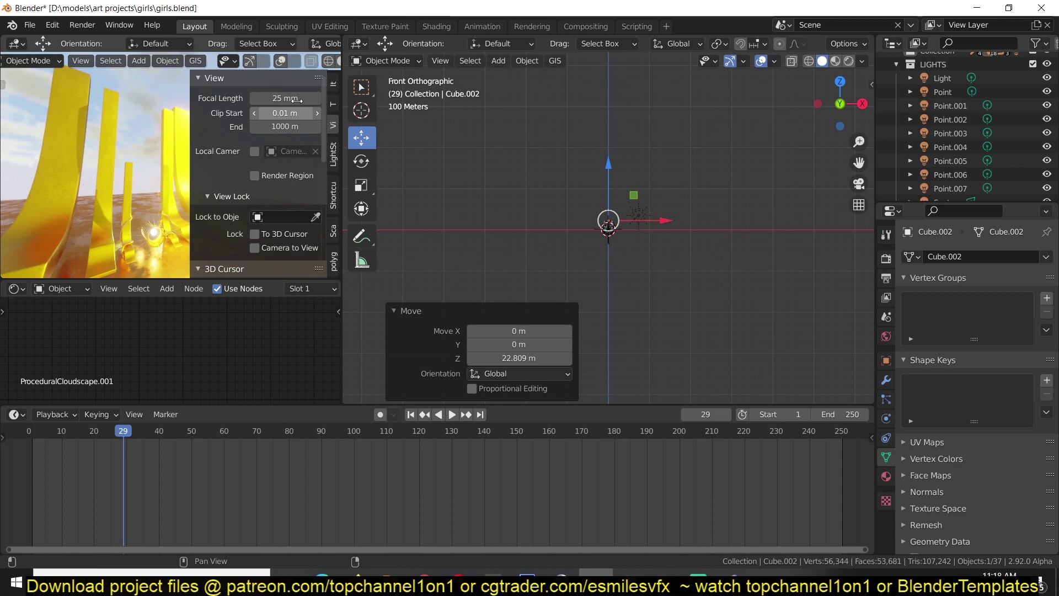
{"action": "left_click", "coordinate": [297, 100]}
{"action": "type", "text": "50"}
{"action": "key", "text": "Return"}
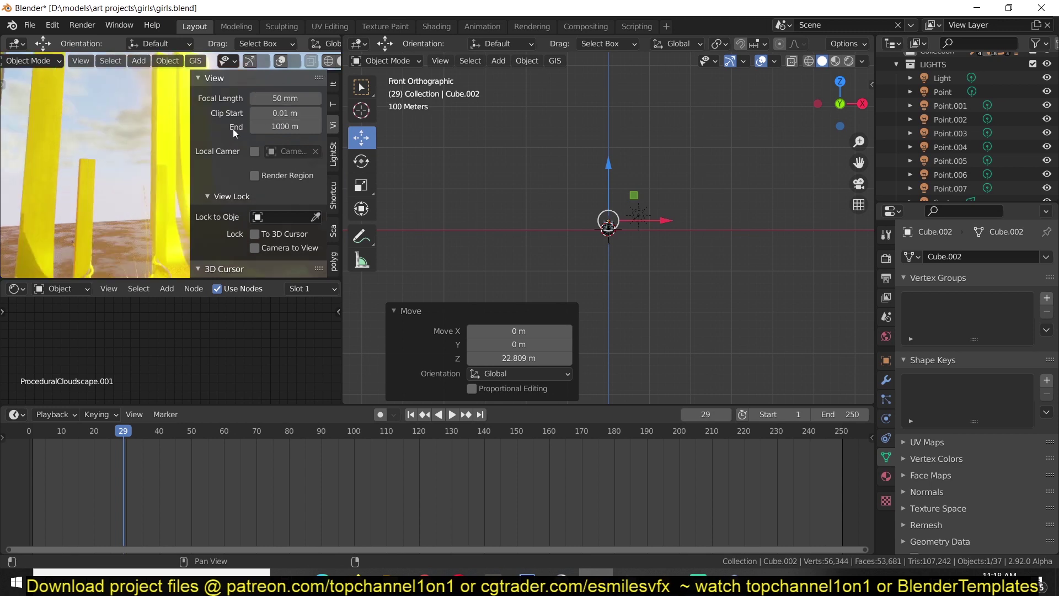
{"action": "key", "text": "n"}
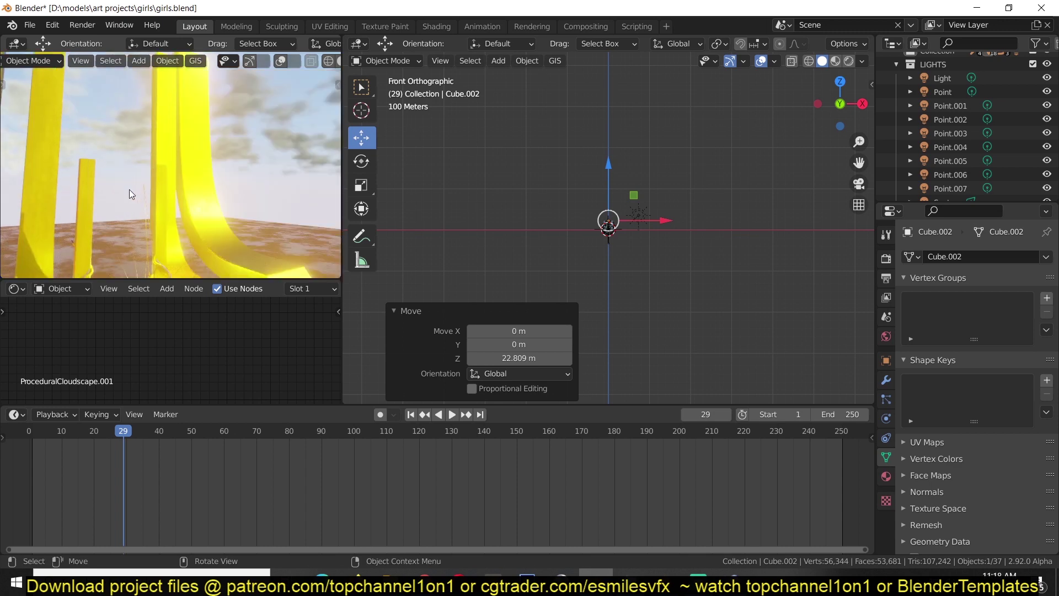
{"action": "middle_click_drag", "start_coordinate": [130, 190], "coordinate": [150, 185]}
Step: Set the rendered viewport's focal length back to 25 mm and frame the golden structures against the sky
{"action": "key", "text": "n"}
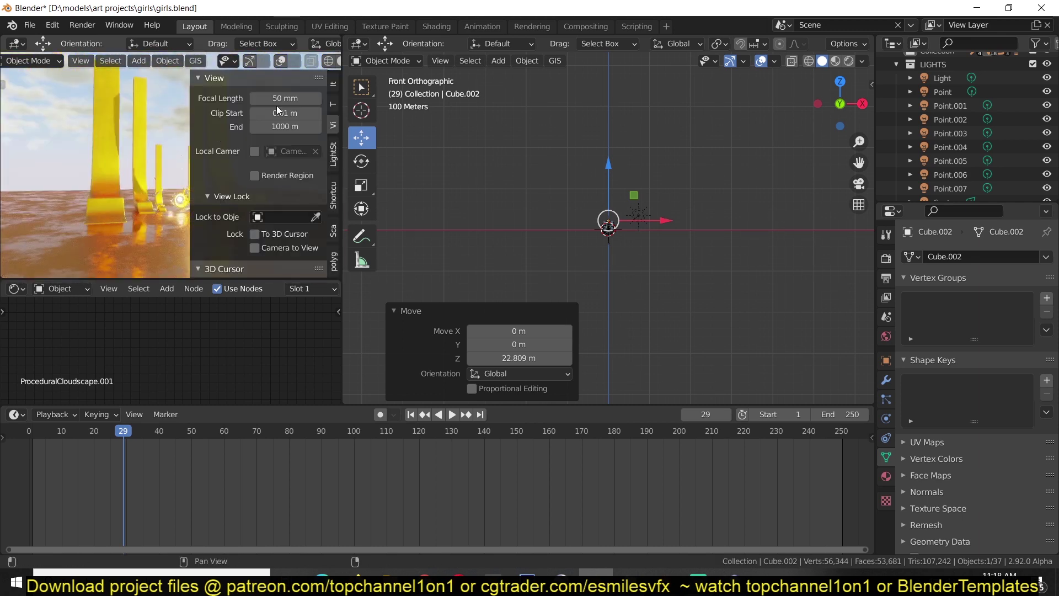
{"action": "left_click", "coordinate": [290, 98]}
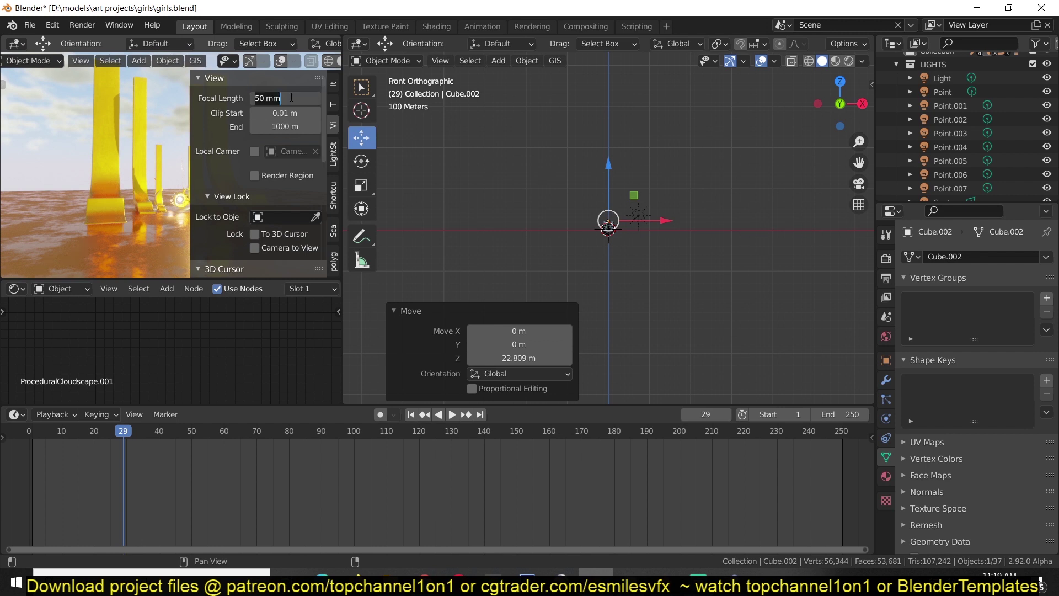
{"action": "type", "text": "25"}
{"action": "key", "text": "Return"}
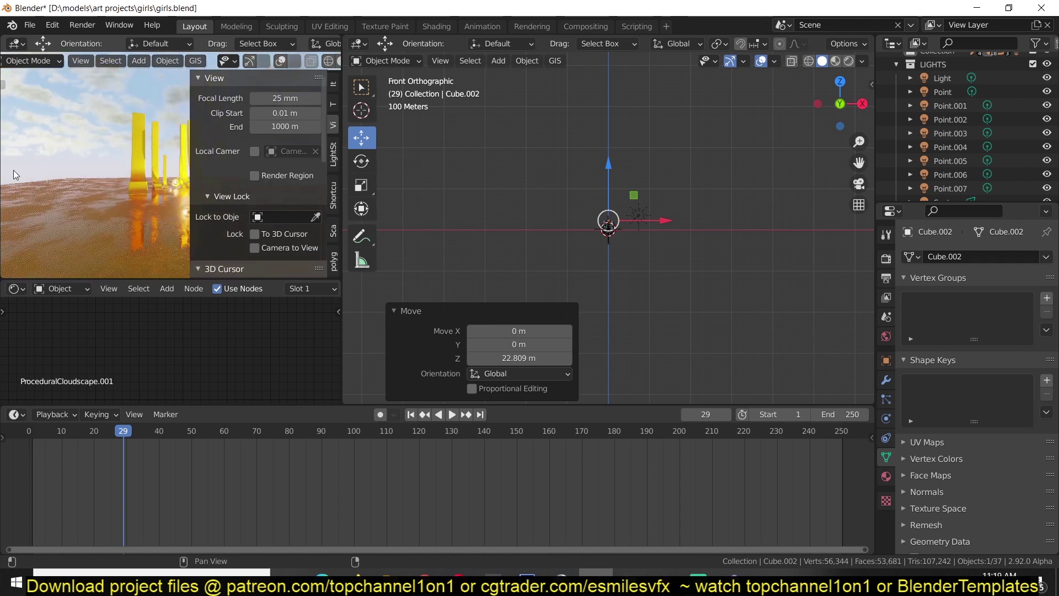
{"action": "key", "text": "n"}
{"action": "middle_click_drag", "start_coordinate": [192, 204], "coordinate": [130, 154]}
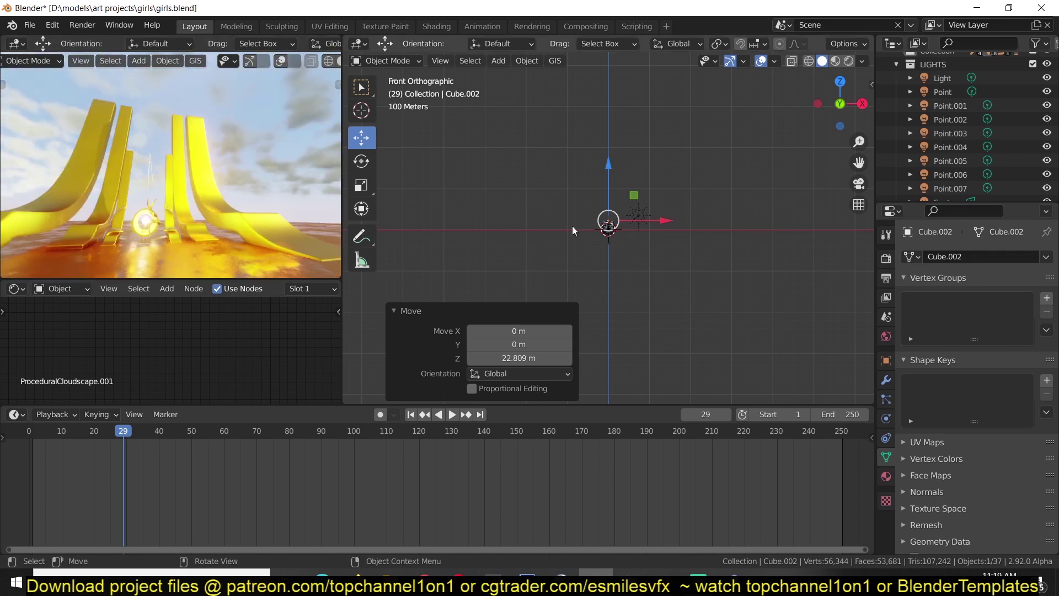
Step: Delete the existing Sun light and add a new Sun light to the scene
{"action": "left_click", "coordinate": [629, 213]}
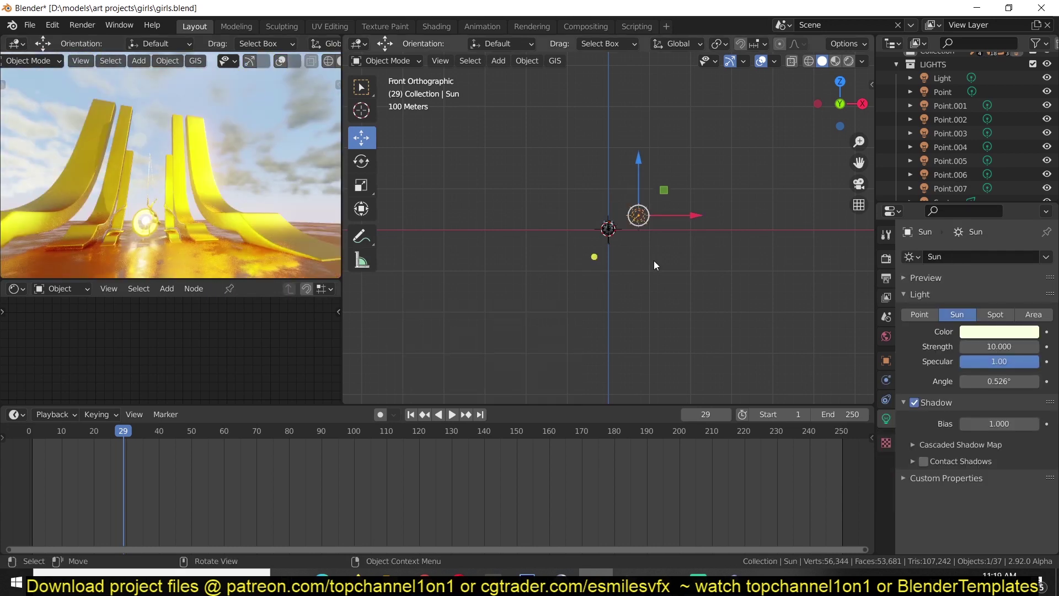
{"action": "key", "text": "Delete"}
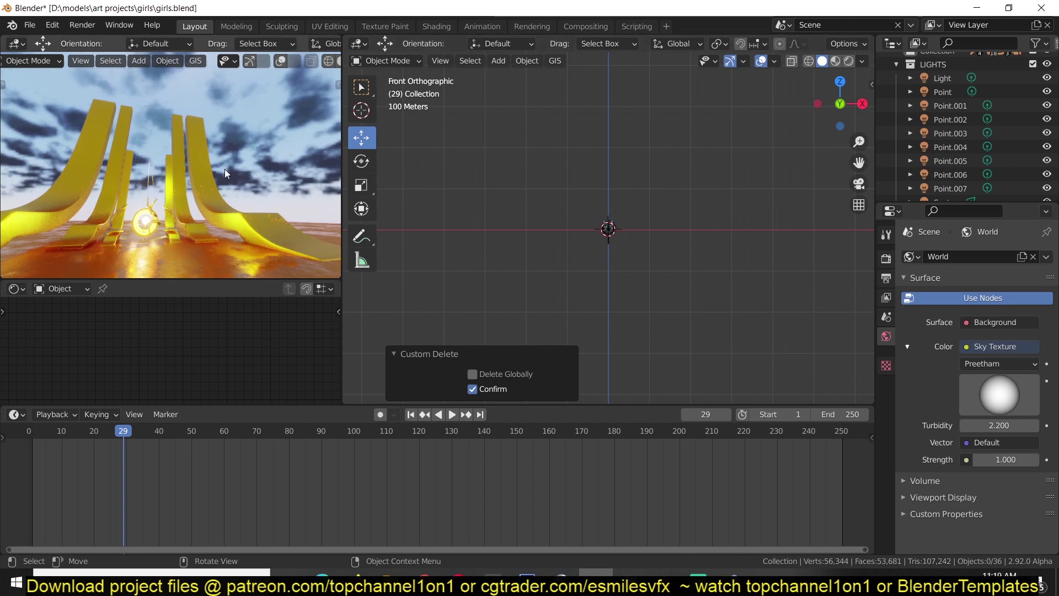
{"action": "scroll", "coordinate": [600, 234], "scroll_direction": "up", "scroll_amount": 6}
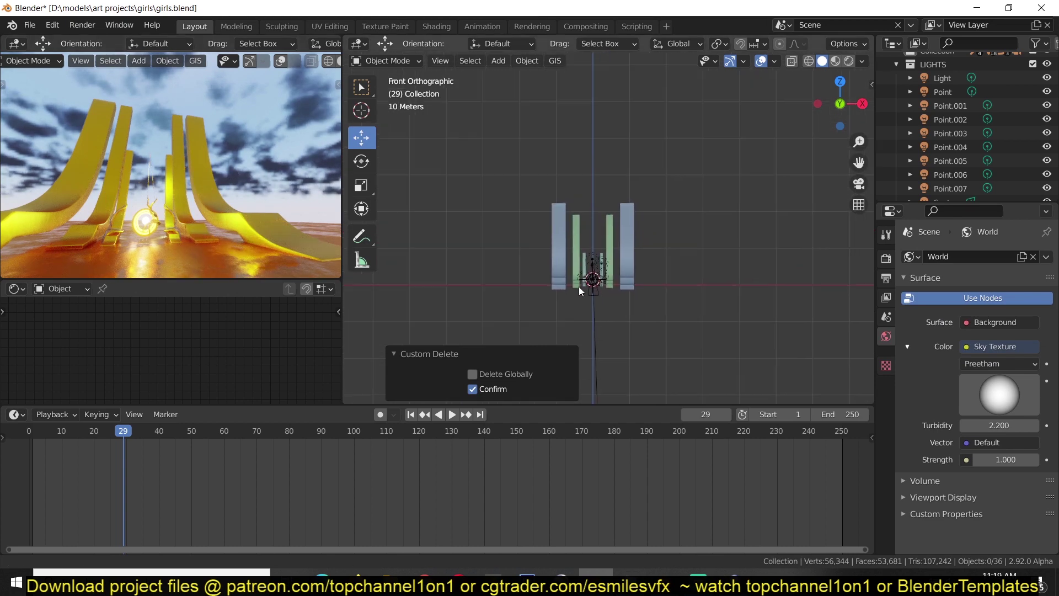
{"action": "scroll", "coordinate": [579, 274], "scroll_direction": "down", "scroll_amount": 1}
{"action": "middle_click_drag", "start_coordinate": [581, 267], "coordinate": [592, 213], "text": "shift"}
{"action": "key", "text": "shift+a"}
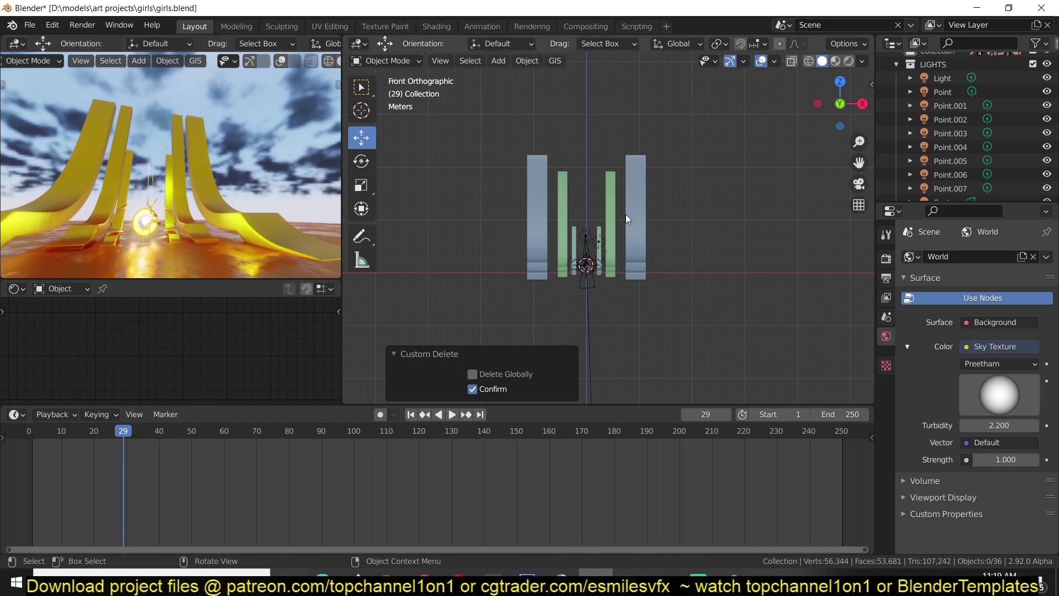
{"action": "key", "text": "shift+a"}
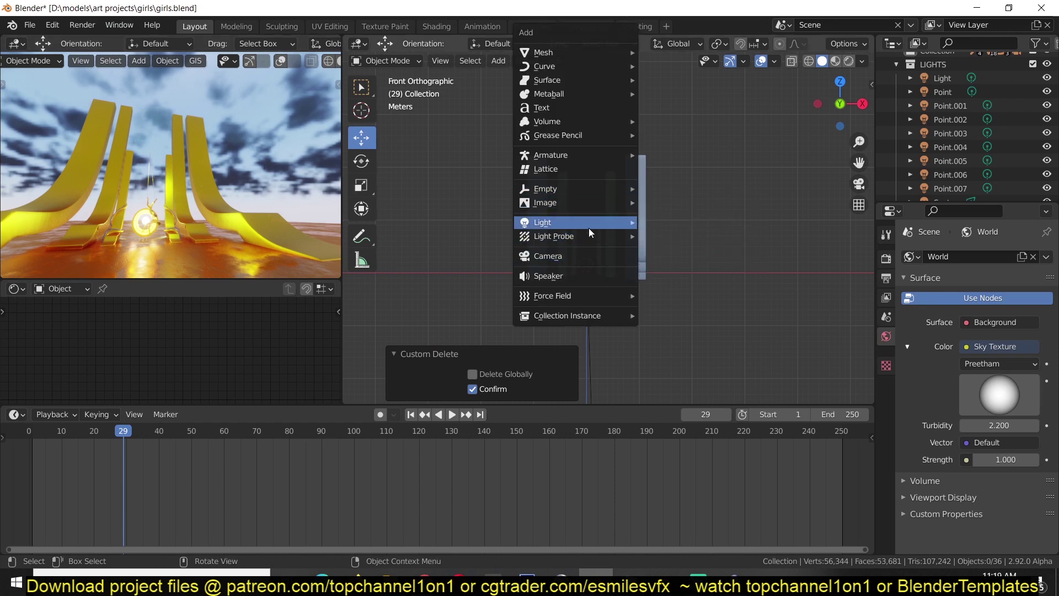
{"action": "mouse_move", "coordinate": [588, 225]}
{"action": "left_click", "coordinate": [675, 239]}
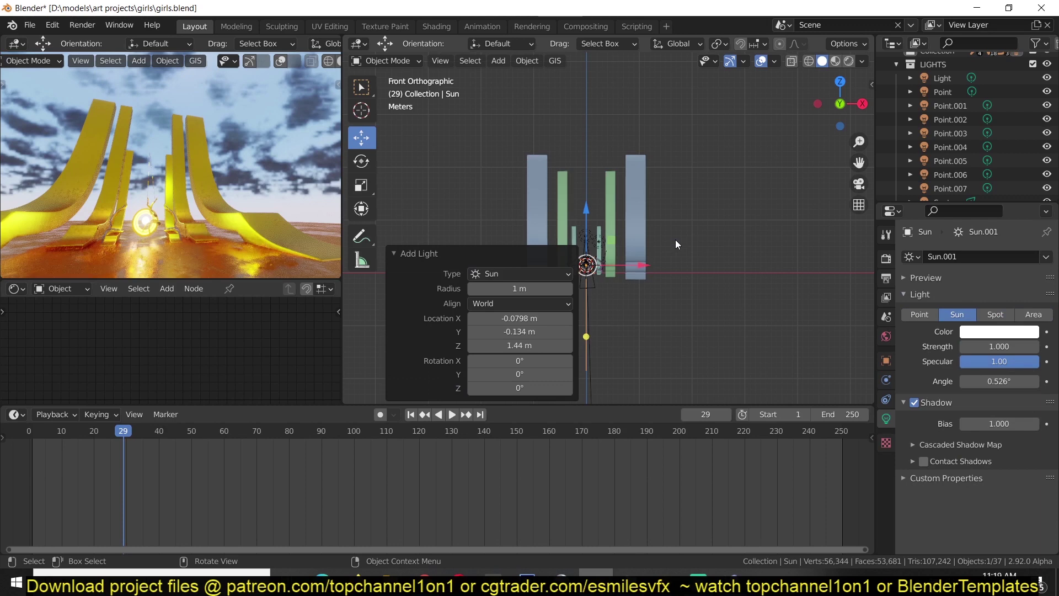
Step: Tilt the new Sun freely and move it about 20 m along X and 27.5 m up along Z
{"action": "key", "text": "r"}
{"action": "key", "text": "r"}
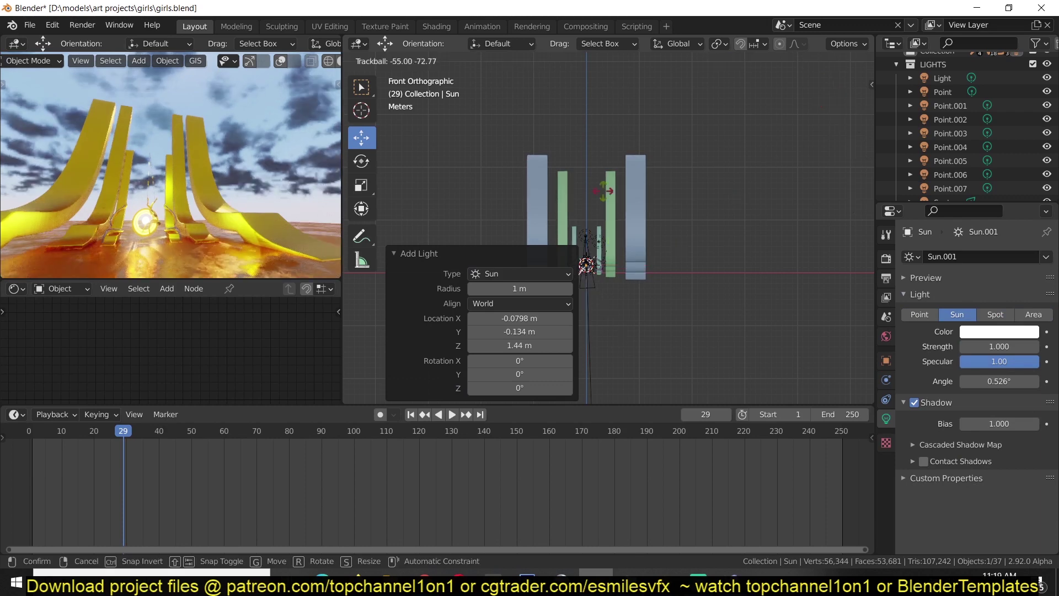
{"action": "left_click", "coordinate": [596, 267]}
{"action": "key", "text": "g"}
{"action": "left_click", "coordinate": [713, 159]}
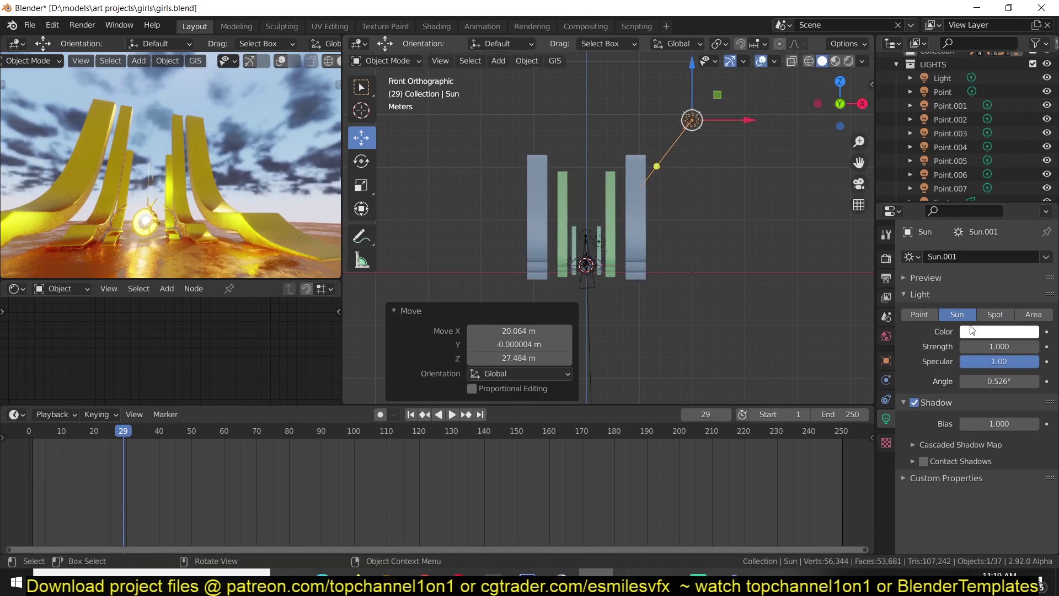
Step: Set the new Sun's Strength to 30 after trying 10
{"action": "left_click", "coordinate": [1012, 345]}
{"action": "type", "text": "10"}
{"action": "key", "text": "Return"}
{"action": "left_click", "coordinate": [1027, 346]}
{"action": "type", "text": "30"}
{"action": "key", "text": "Return"}
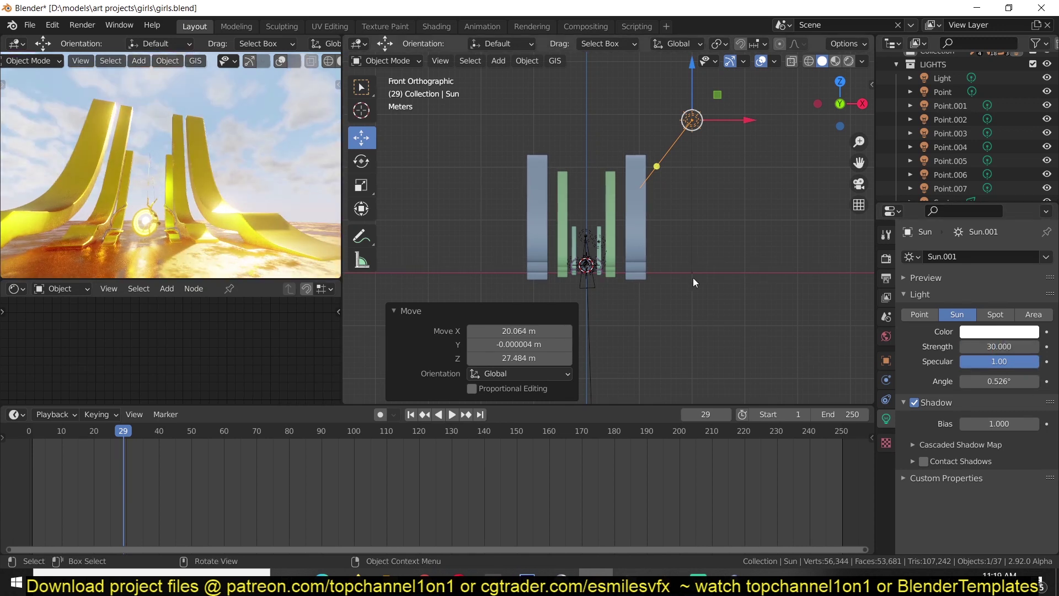
Step: Rotate the Sun freely by about -20.6° and -38.4°, plus about -23° around the front view axis
{"action": "key", "text": "r"}
{"action": "key", "text": "r"}
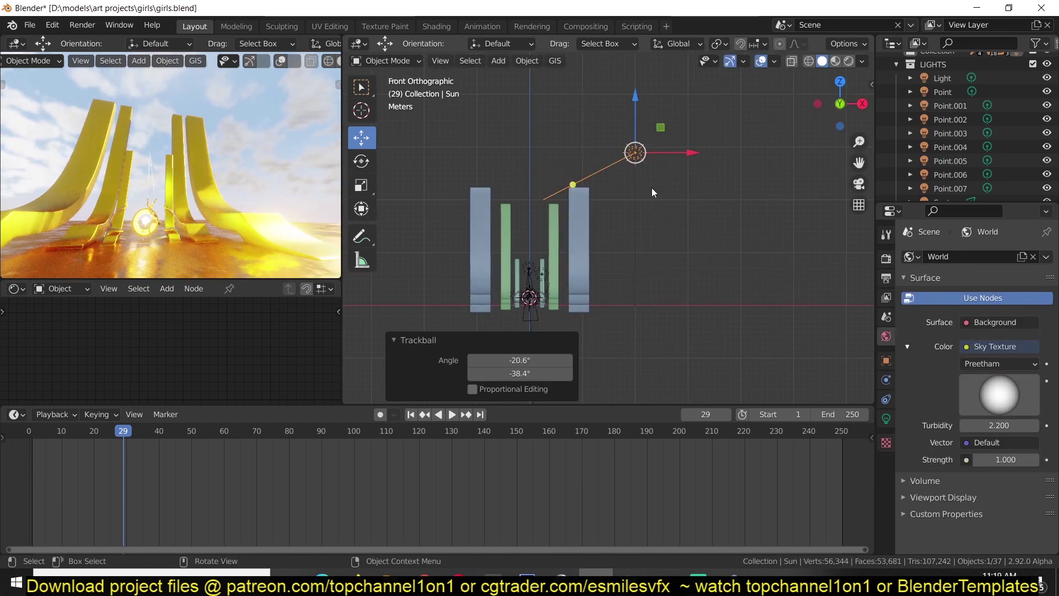
{"action": "key", "text": "r"}
{"action": "left_click", "coordinate": [780, 283]}
Step: Change the Sun's colour to a saturated orange with hue 0.031, saturation 0.996 and value 1.000
{"action": "left_click", "coordinate": [886, 418]}
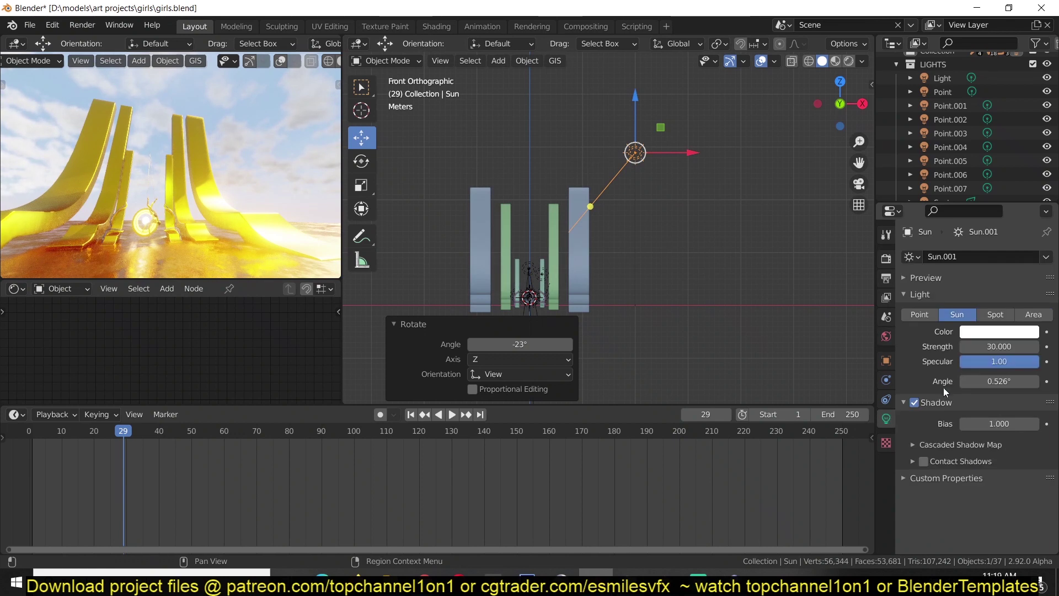
{"action": "left_click", "coordinate": [991, 334]}
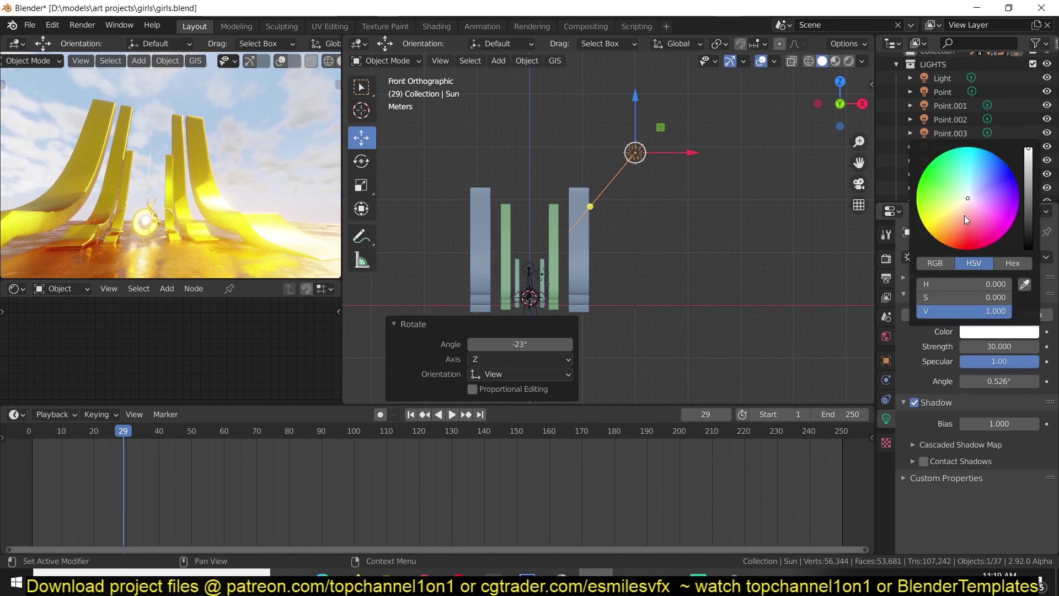
{"action": "mouse_move", "coordinate": [964, 215]}
{"action": "left_mouse_down"}
{"action": "mouse_move", "coordinate": [940, 222]}
{"action": "mouse_move", "coordinate": [945, 241]}
{"action": "left_mouse_up"}
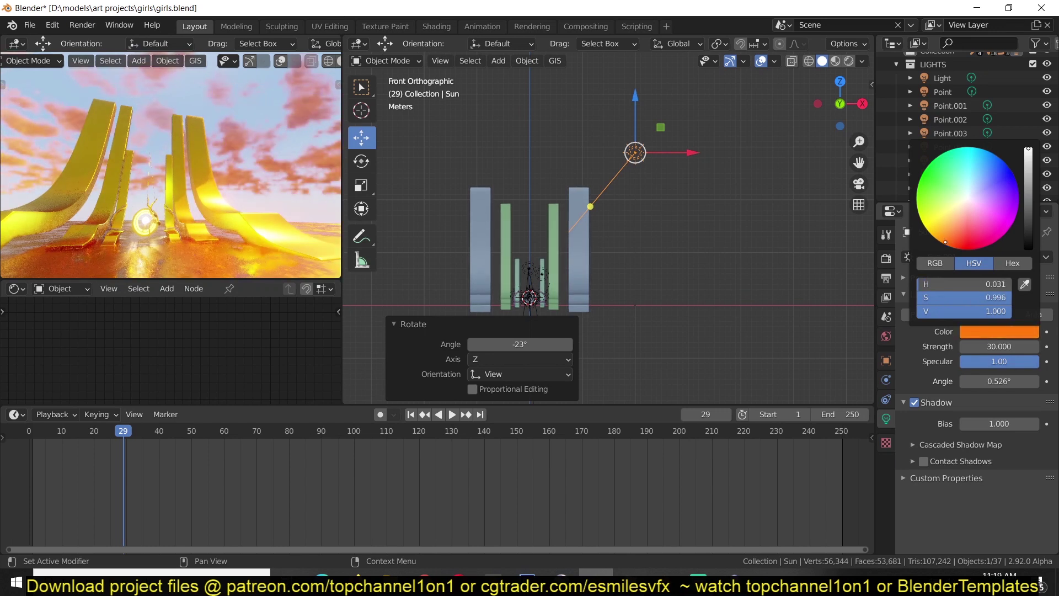
Step: Lighten the Sun's colour to a near-white pink and play the animation from frame 29 to preview the lighting
{"action": "left_click_drag", "start_coordinate": [941, 241], "coordinate": [956, 229]}
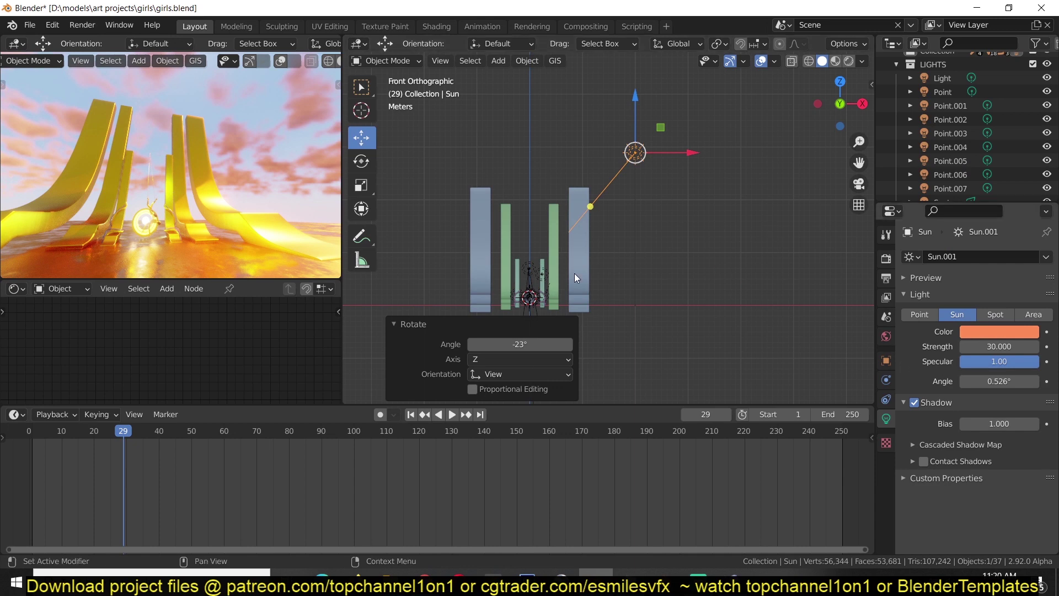
{"action": "key", "text": "space"}
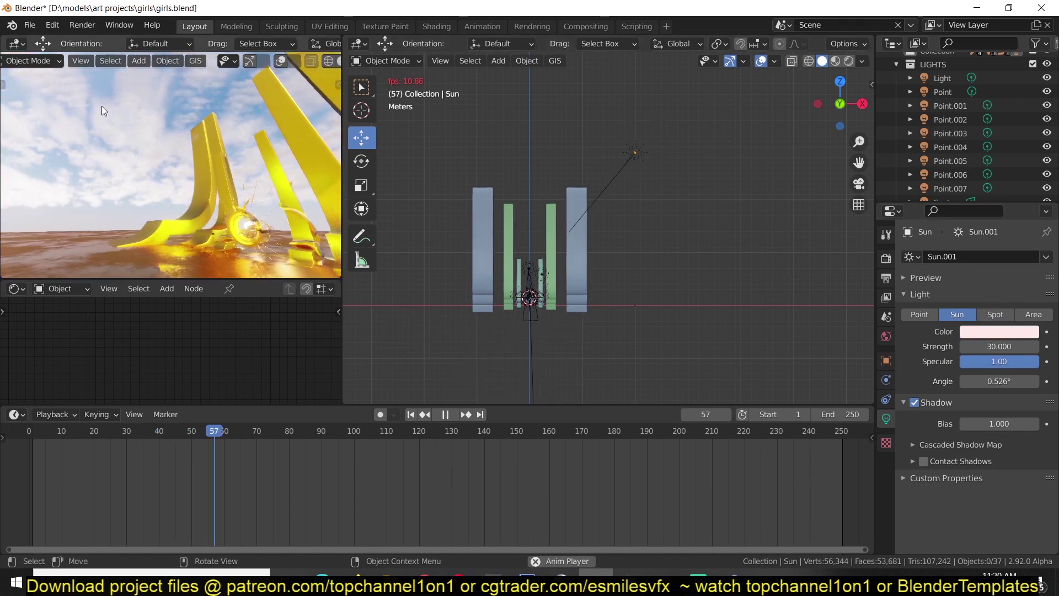
{"action": "key", "text": "space"}
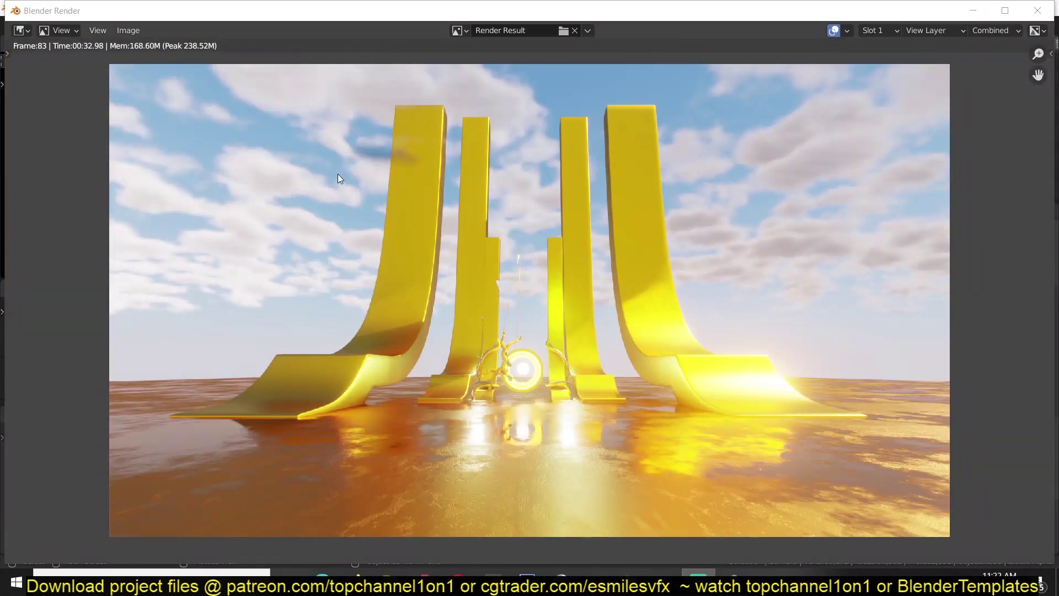
Step: Minimise the finished render and examine Eevee's Volumetrics settings in the girls.blend scene, with Screen Space Reflections collapsed
{"action": "left_click", "coordinate": [972, 11]}
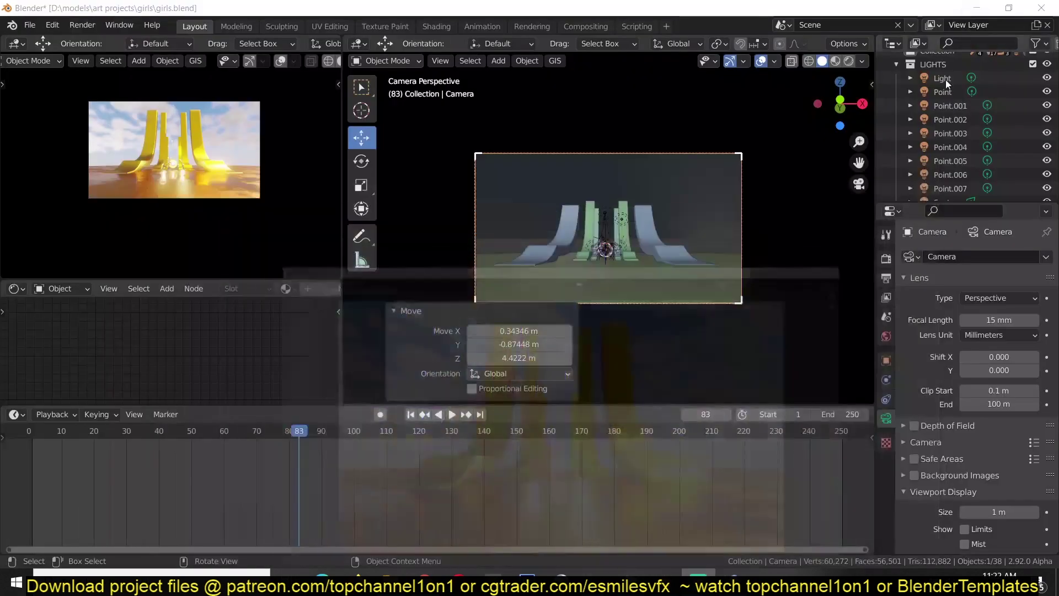
{"action": "left_click", "coordinate": [886, 258]}
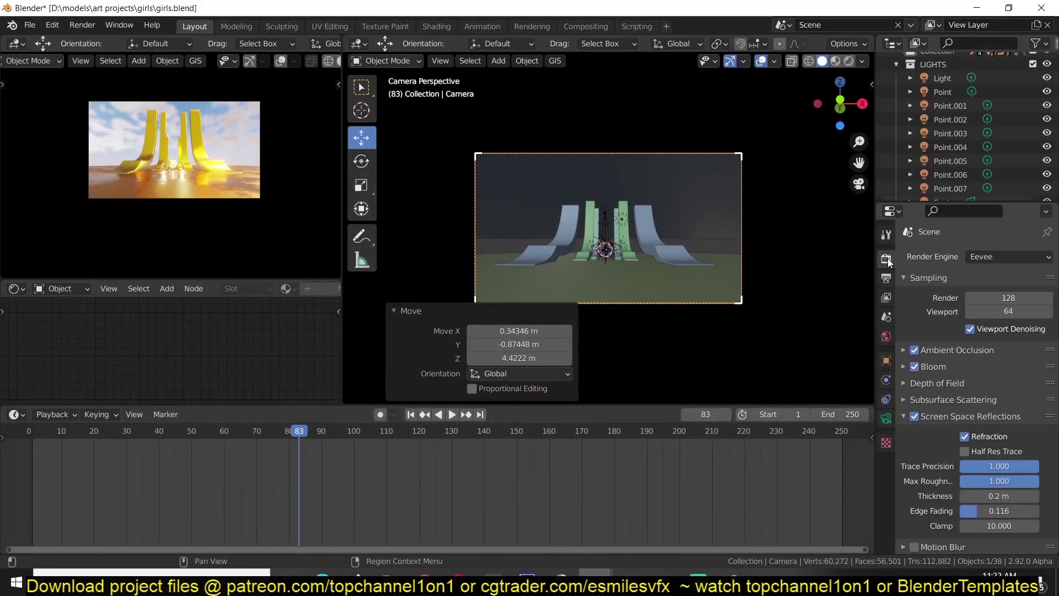
{"action": "left_click", "coordinate": [944, 416]}
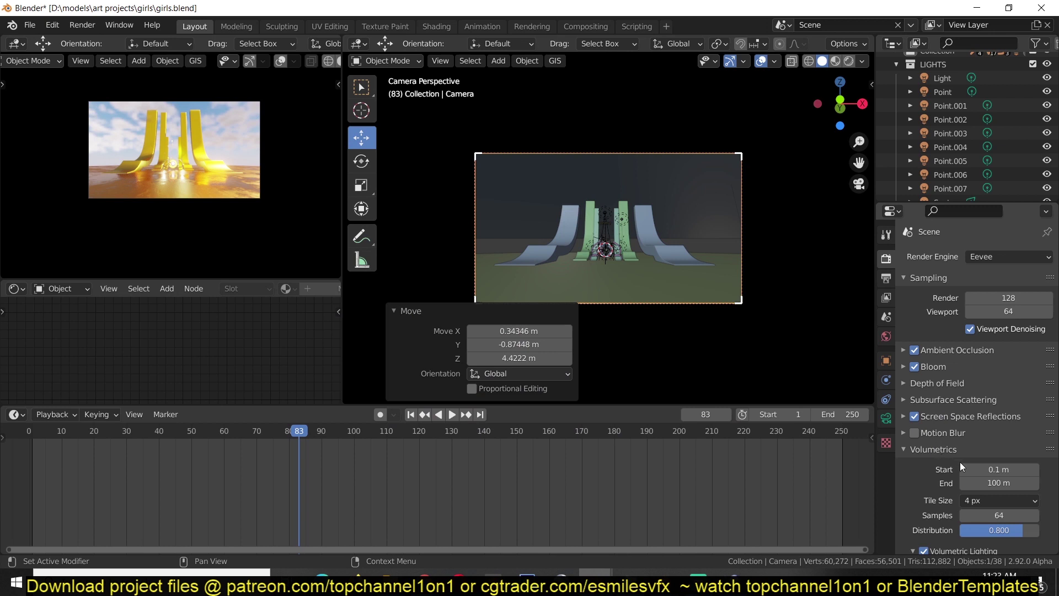
{"action": "scroll", "coordinate": [961, 462], "scroll_direction": "down", "scroll_amount": 3}
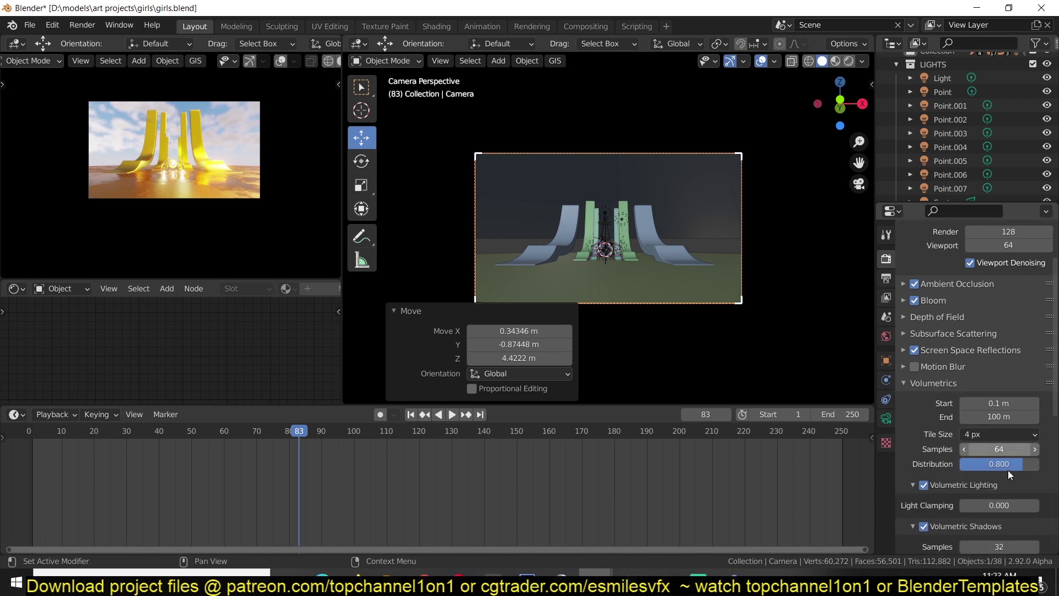
{"action": "left_click", "coordinate": [1019, 435]}
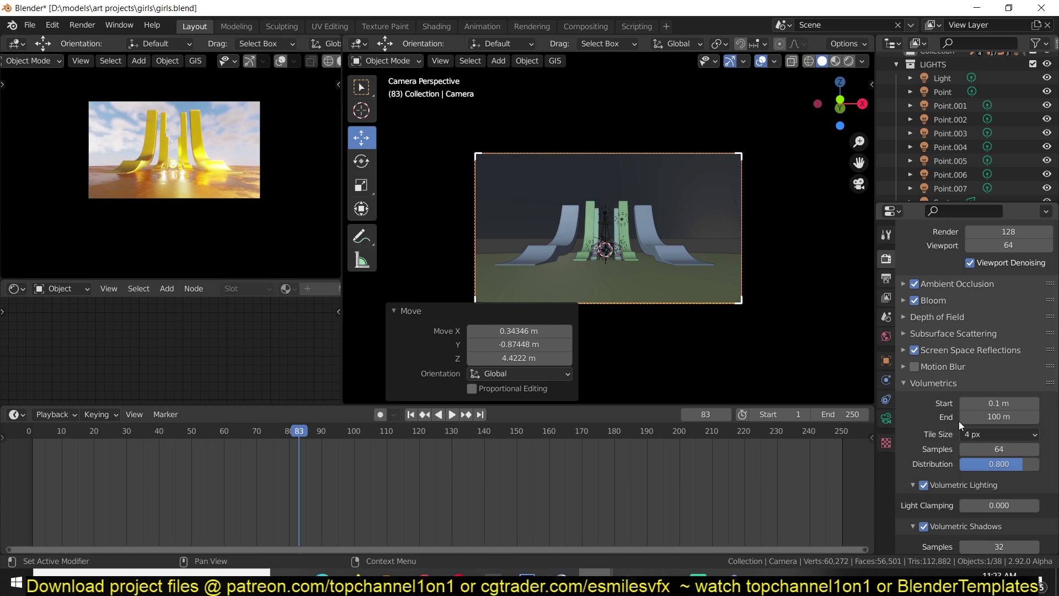
{"action": "scroll", "coordinate": [958, 421], "scroll_direction": "up", "scroll_amount": 3}
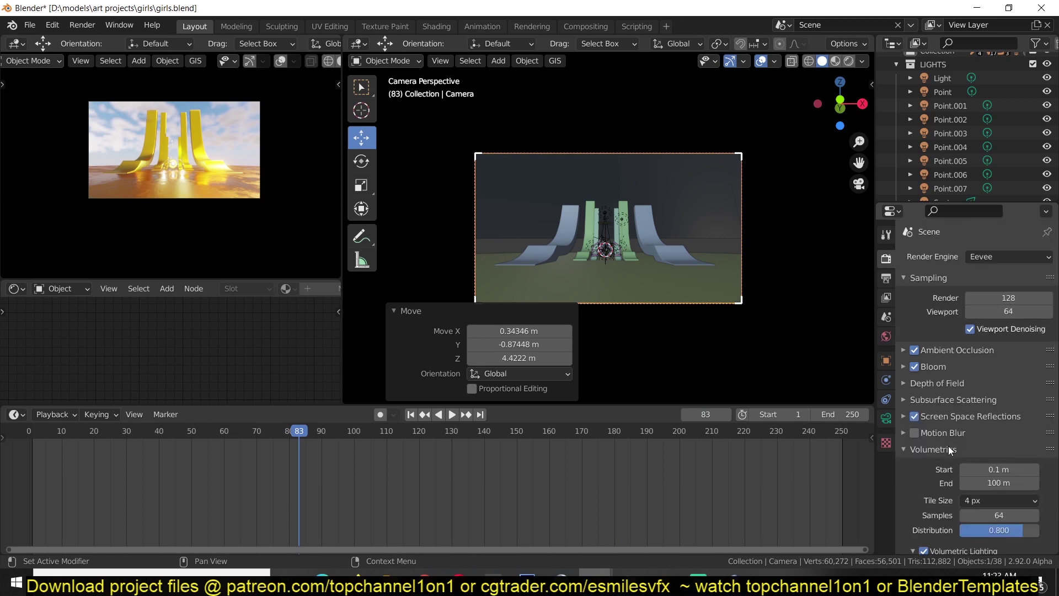
{"action": "scroll", "coordinate": [942, 450], "scroll_direction": "down", "scroll_amount": 1}
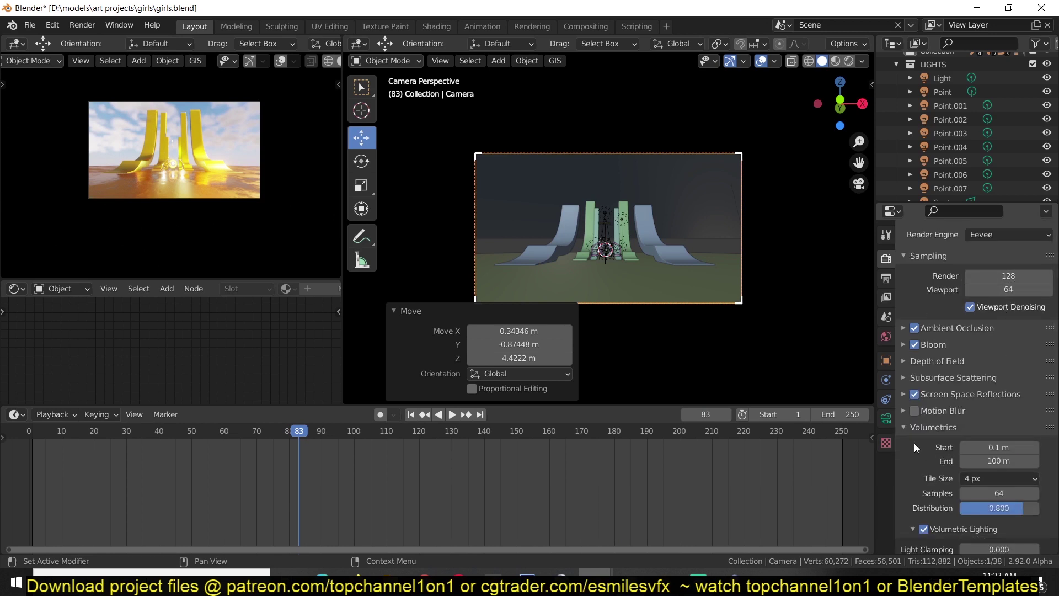
Step: Switch to the Blender Artists cloudscape thread in Chrome and examine the paintable cloud distribution example and Setup notes
{"action": "left_click", "coordinate": [595, 575]}
{"action": "left_click", "coordinate": [423, 575]}
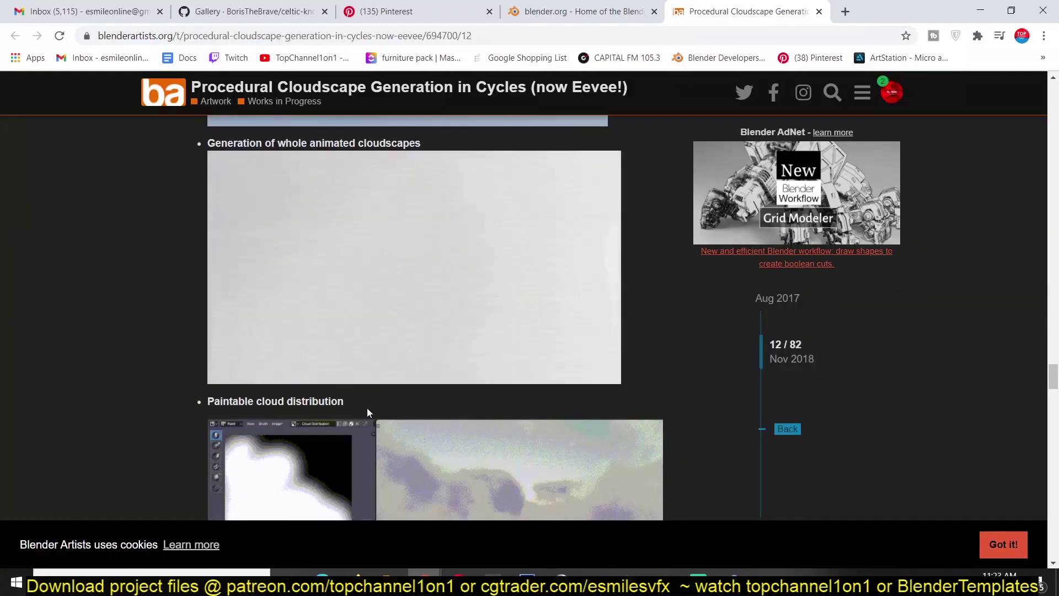
{"action": "scroll", "coordinate": [367, 412], "scroll_direction": "down", "scroll_amount": 5}
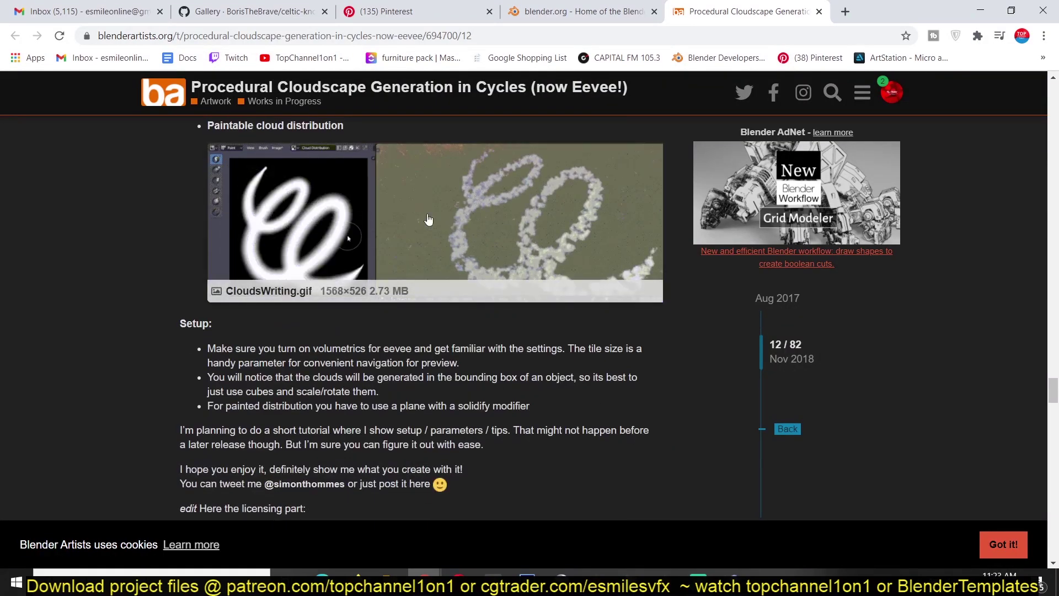
Step: Switch to Blender's ProceduralCloudscapev0.4.blend and exclude the Cloud Formation and Basic Cloudscape collections from the view layer
{"action": "mouse_move", "coordinate": [629, 575]}
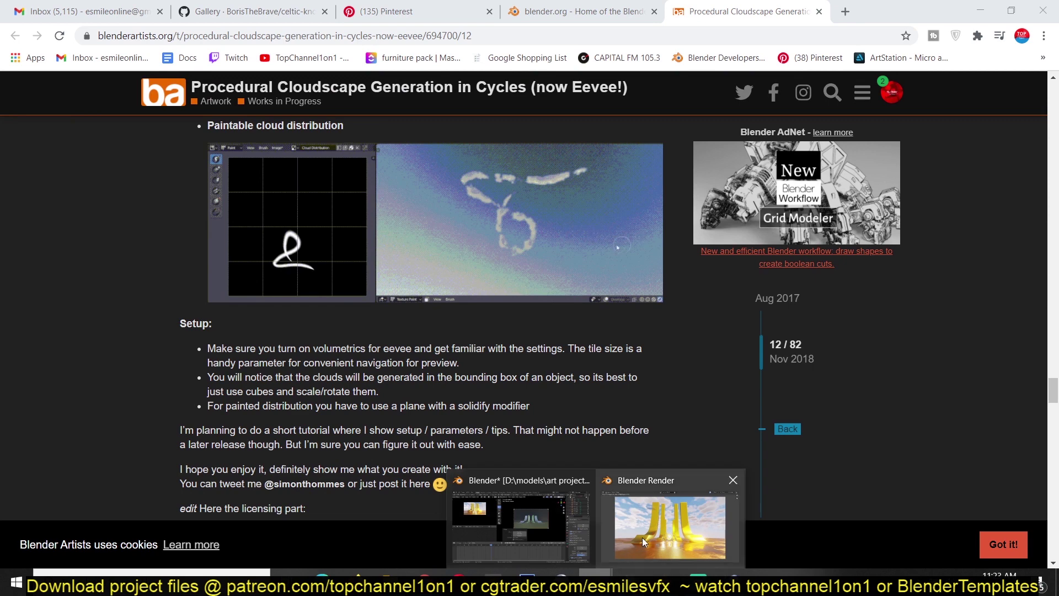
{"action": "left_click", "coordinate": [648, 506]}
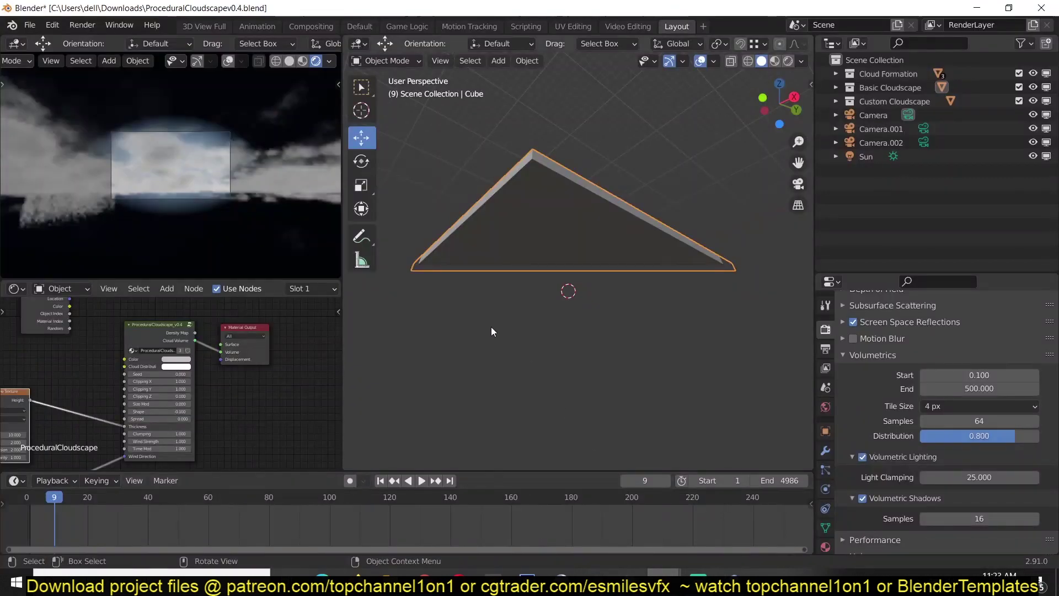
{"action": "middle_click_drag", "start_coordinate": [492, 331], "coordinate": [523, 363], "text": "shift"}
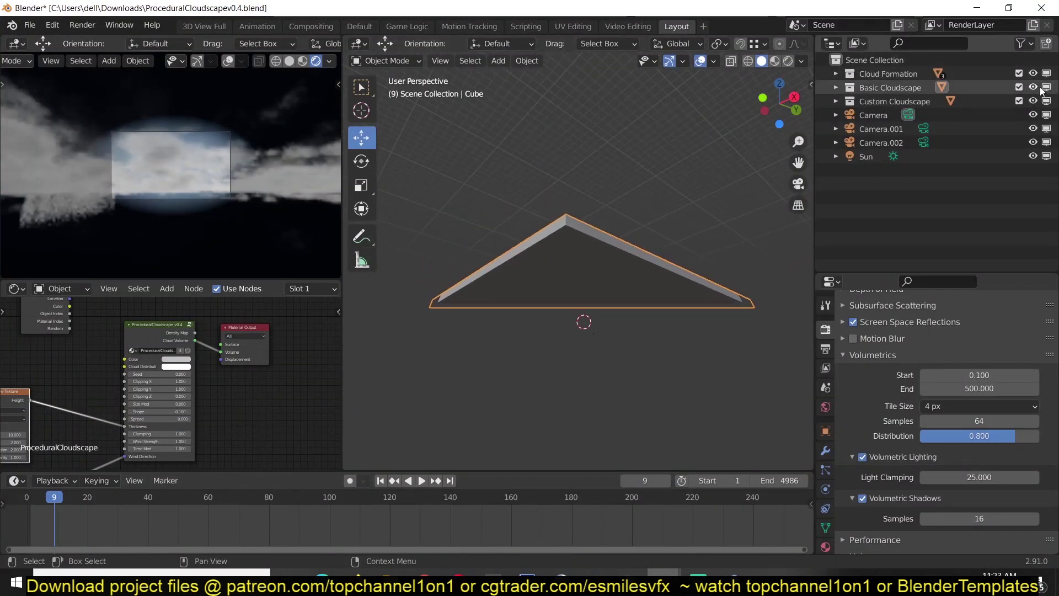
{"action": "left_click", "coordinate": [1019, 74]}
{"action": "left_click", "coordinate": [1019, 87]}
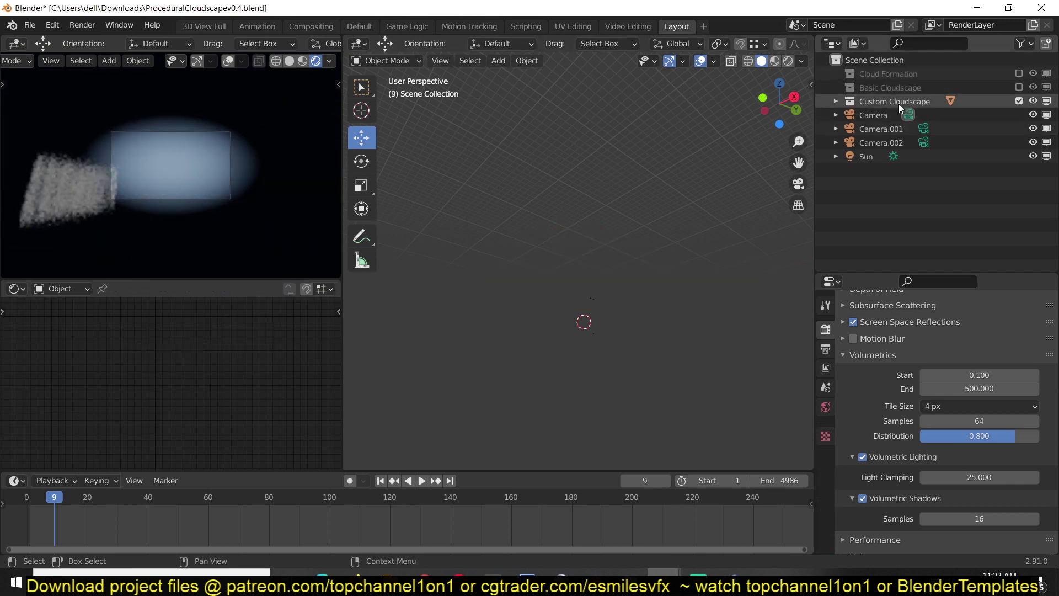
Step: Show the large viewport with rendered shading and select the Custom Cloudscape object inside its collection
{"action": "left_click", "coordinate": [863, 102]}
{"action": "left_click", "coordinate": [837, 101]}
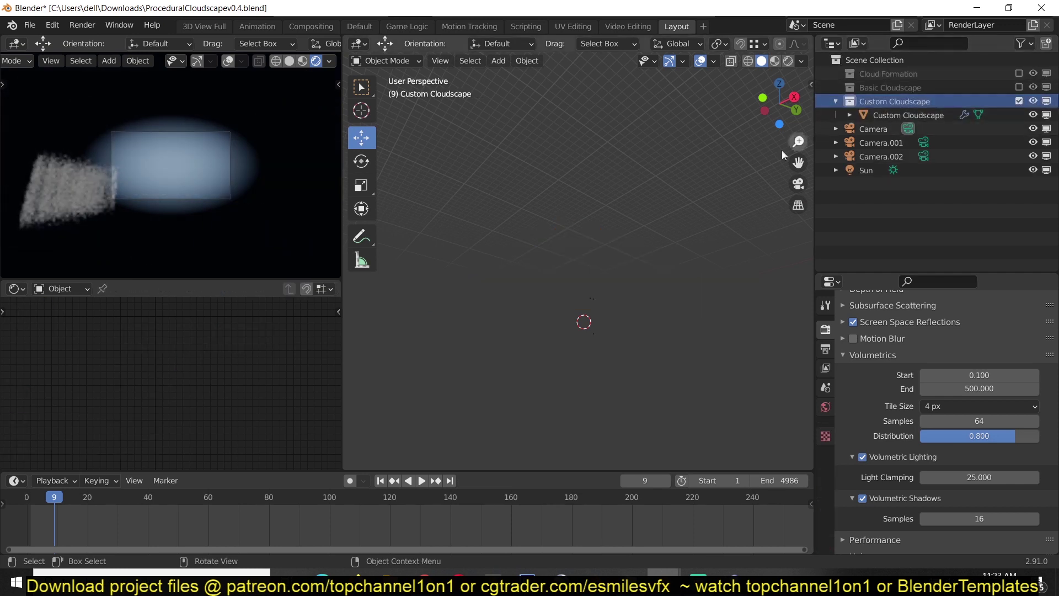
{"action": "left_click", "coordinate": [788, 61]}
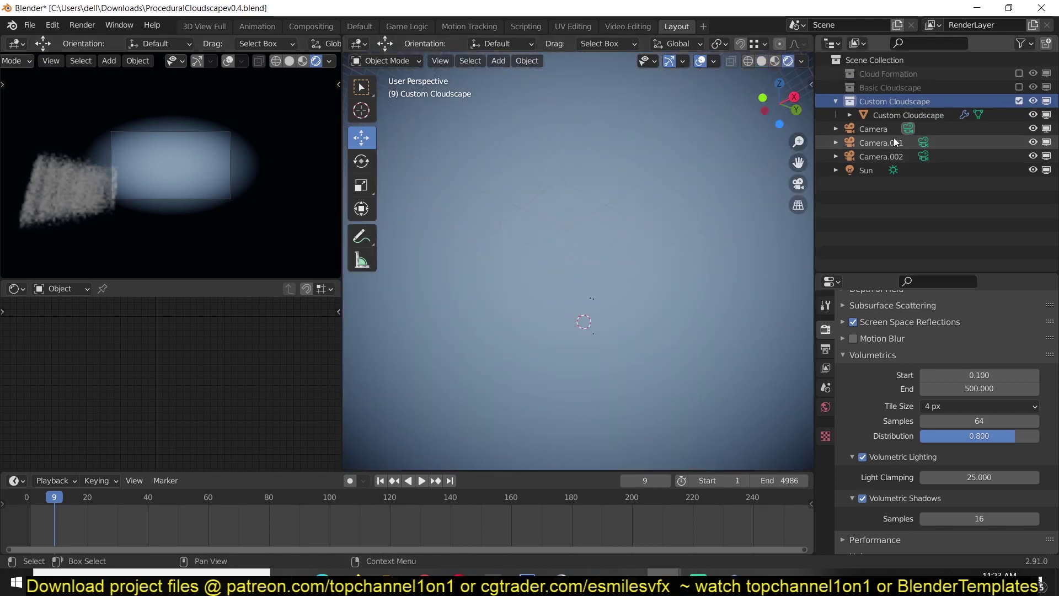
{"action": "left_click", "coordinate": [904, 115]}
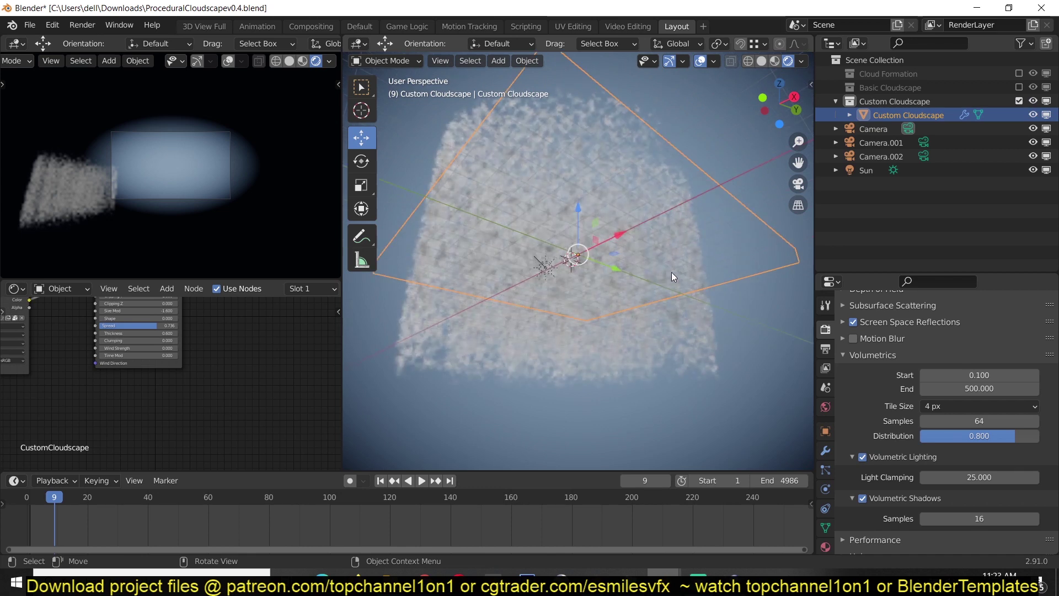
{"action": "left_click", "coordinate": [698, 352]}
{"action": "middle_click_drag", "start_coordinate": [570, 300], "coordinate": [680, 217]}
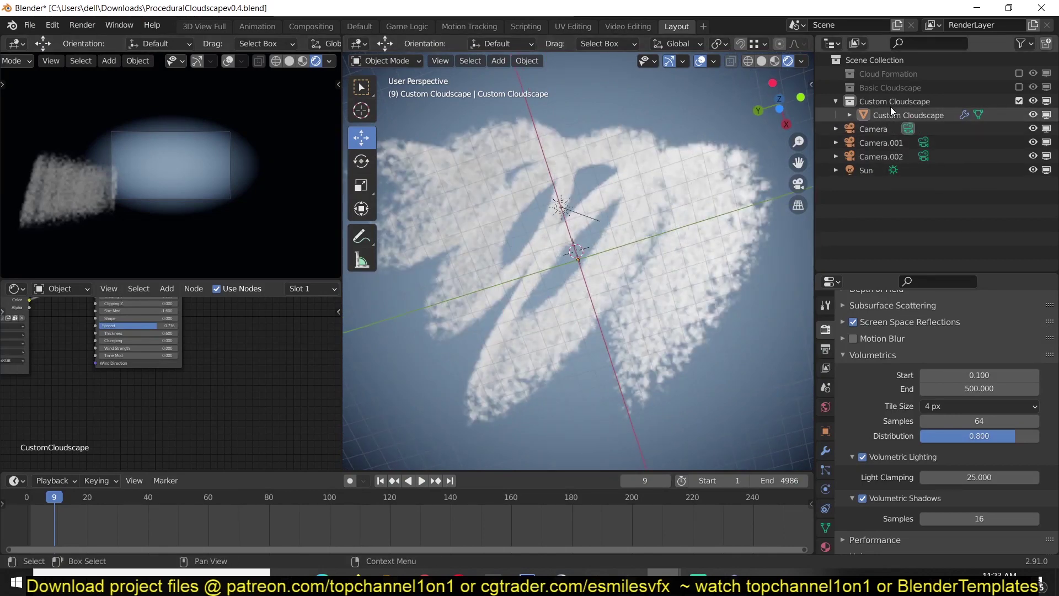
{"action": "left_click", "coordinate": [871, 121]}
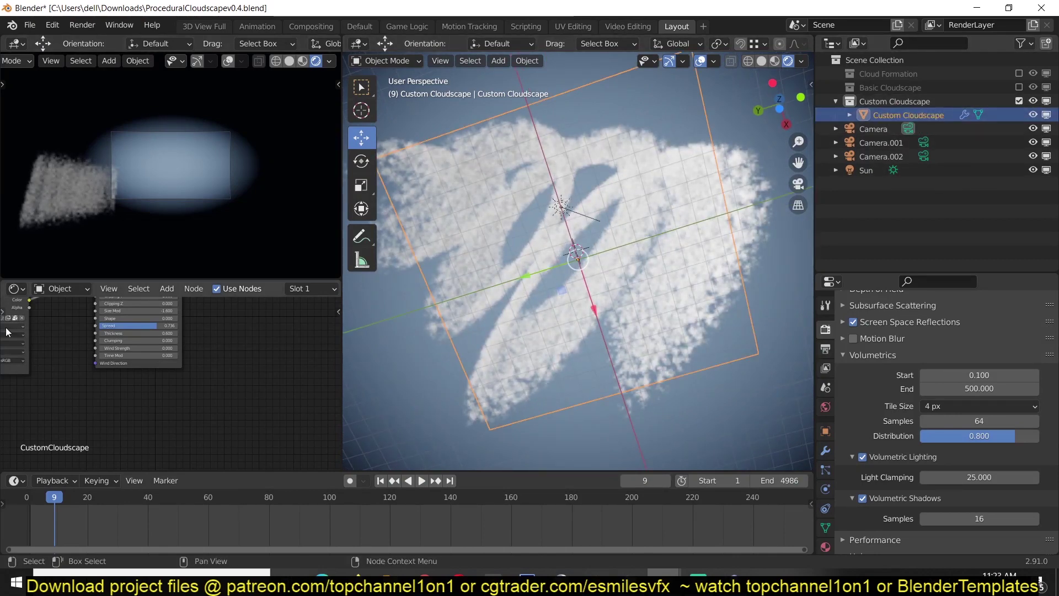
Step: Turn the shader editor area into an Image Editor in Paint mode and load the Cloud Distribution image
{"action": "middle_click_drag", "start_coordinate": [138, 362], "coordinate": [222, 402]}
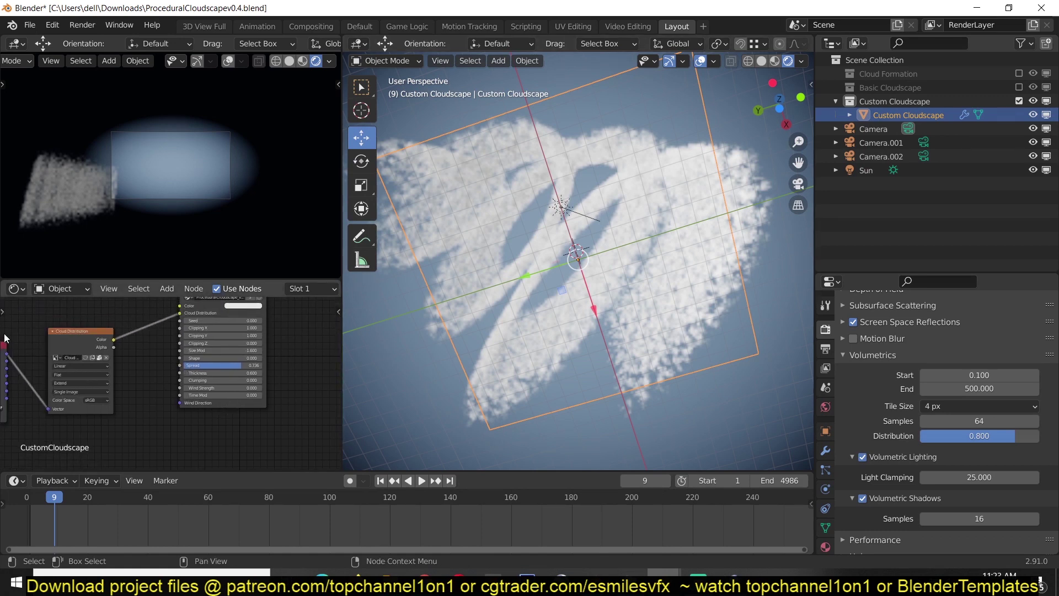
{"action": "left_click", "coordinate": [27, 289]}
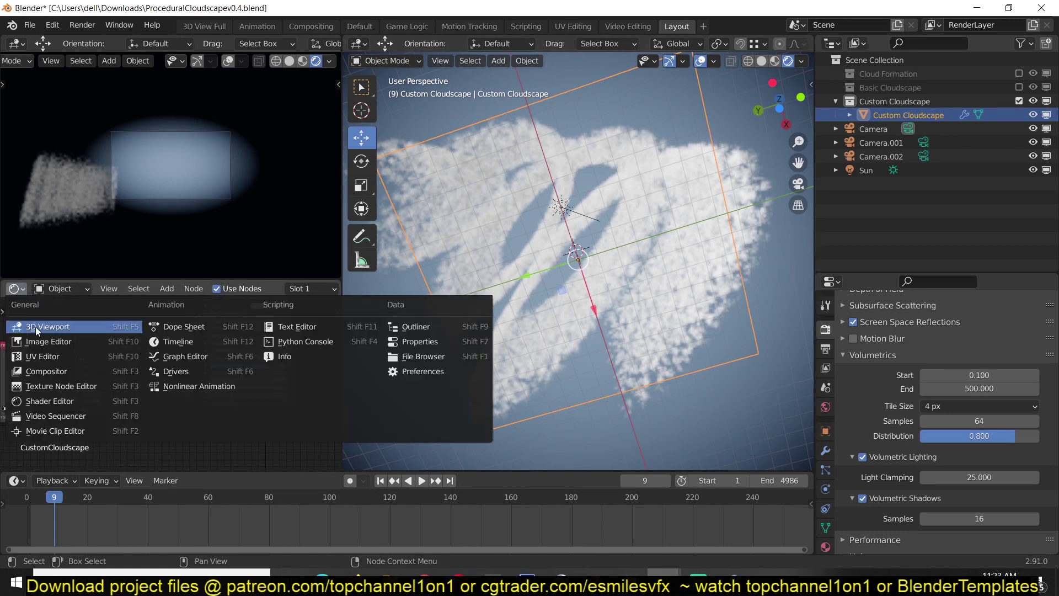
{"action": "left_click", "coordinate": [61, 342]}
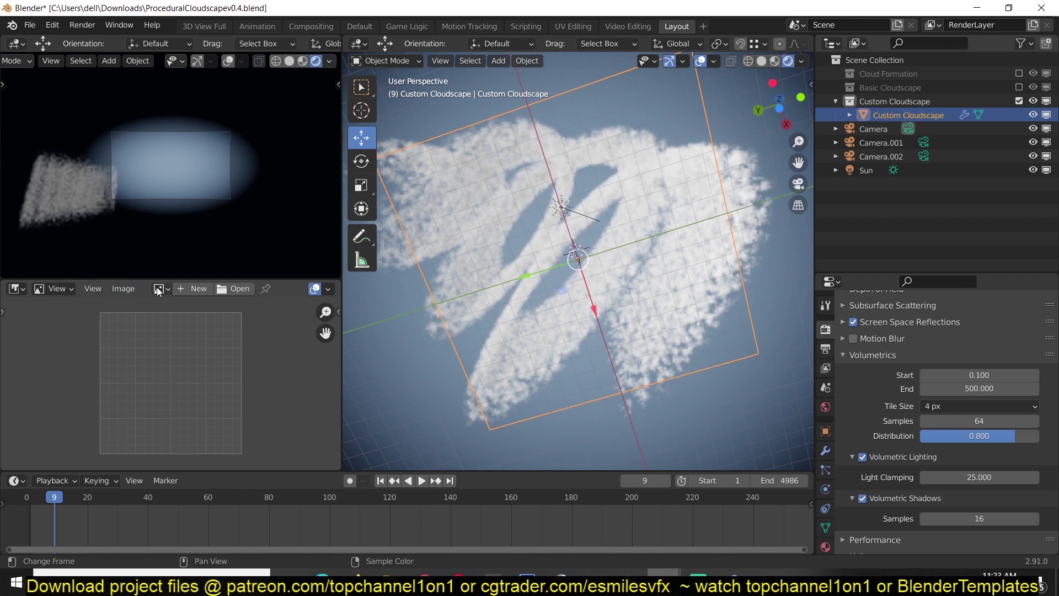
{"action": "left_click", "coordinate": [57, 289]}
{"action": "left_click", "coordinate": [59, 319]}
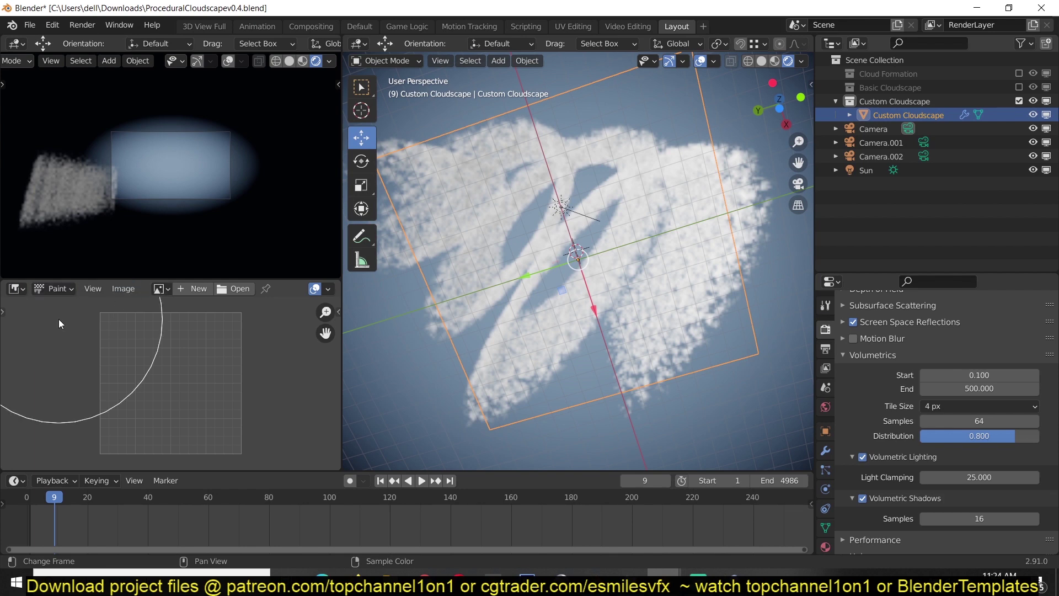
{"action": "left_click", "coordinate": [161, 288]}
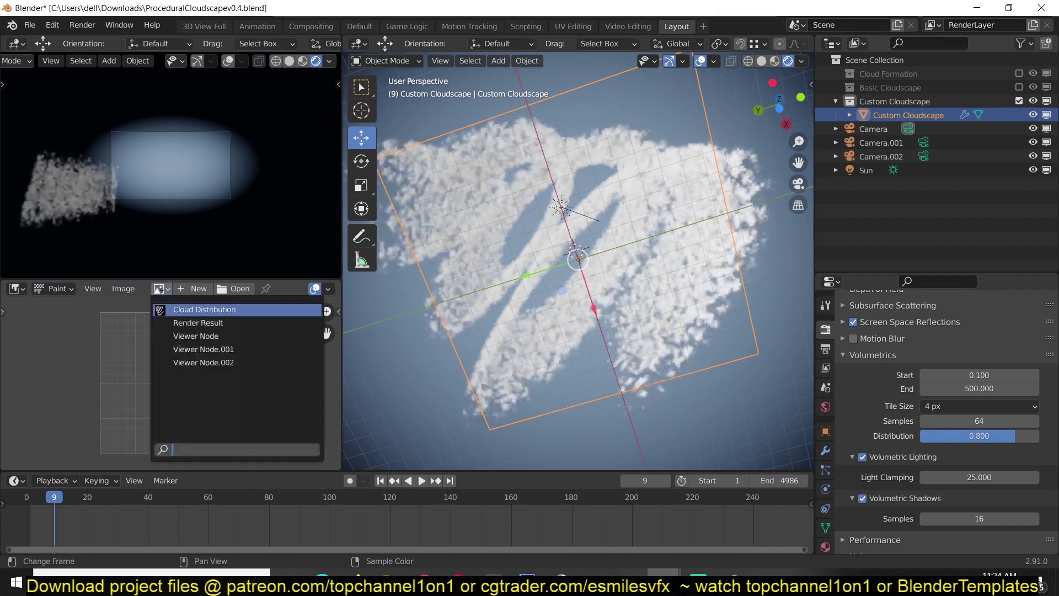
{"action": "left_click", "coordinate": [204, 309]}
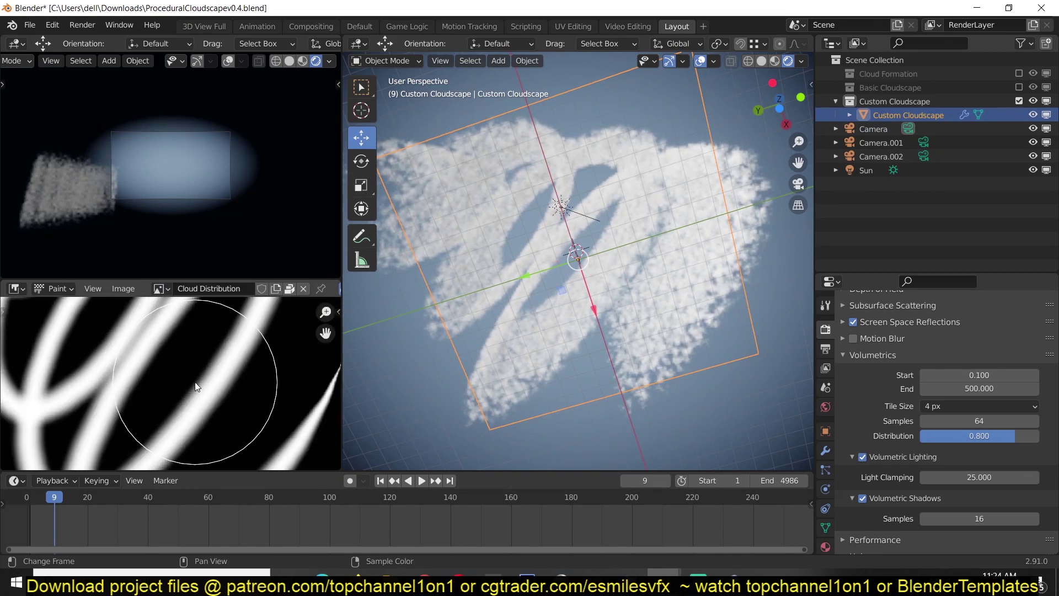
Step: Paint broad white strokes around the edges of the Cloud Distribution image to add more clouds
{"action": "mouse_move", "coordinate": [194, 382]}
{"action": "left_mouse_down"}
{"action": "mouse_move", "coordinate": [212, 365]}
{"action": "mouse_move", "coordinate": [197, 409]}
{"action": "mouse_move", "coordinate": [224, 354]}
{"action": "mouse_move", "coordinate": [117, 363]}
{"action": "left_mouse_up"}
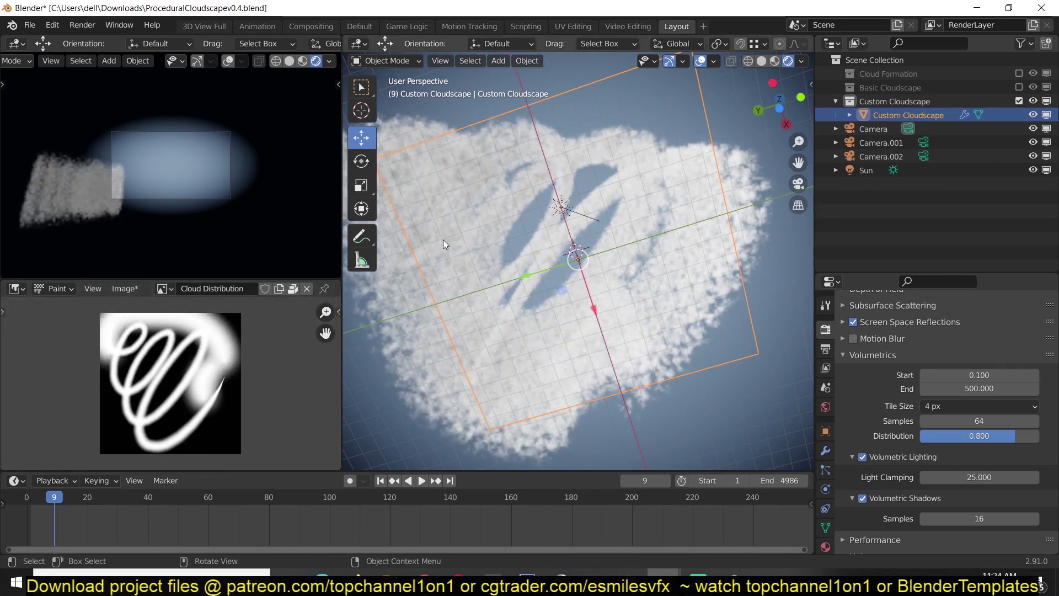
{"action": "left_click_drag", "start_coordinate": [107, 425], "coordinate": [166, 436]}
Step: Switch Custom Cloudscape to Texture Paint mode and paint a white cloud stroke near its empty corner with a 40 px brush
{"action": "left_click", "coordinate": [404, 62]}
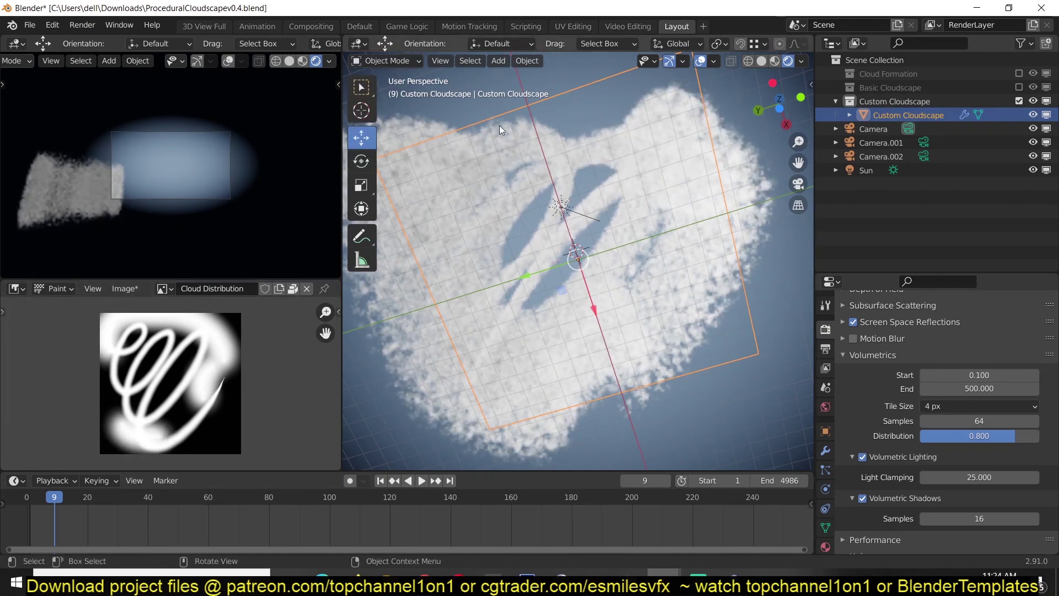
{"action": "left_click", "coordinate": [402, 60]}
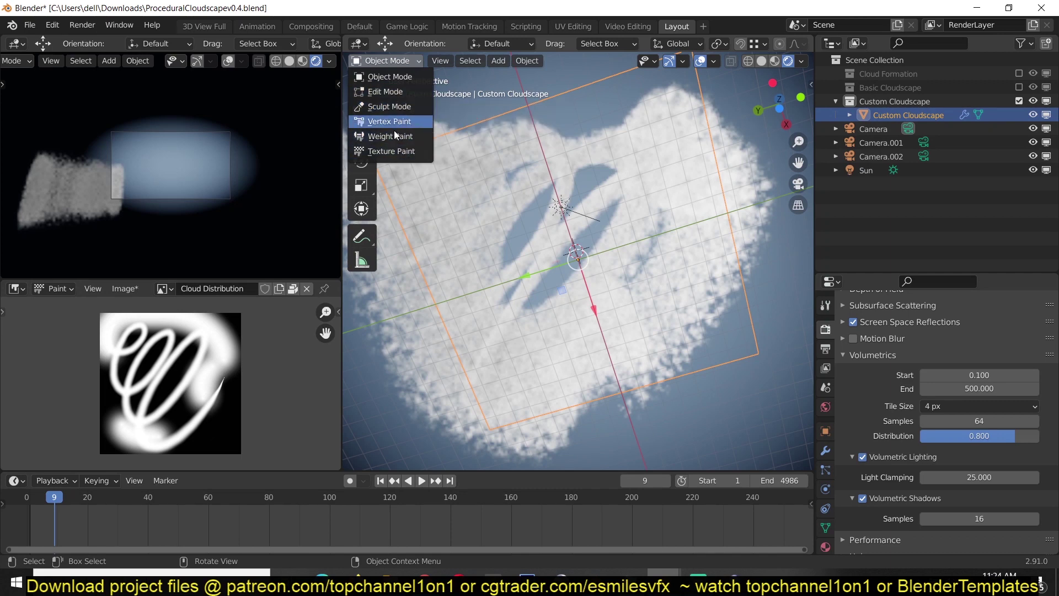
{"action": "left_click", "coordinate": [404, 151]}
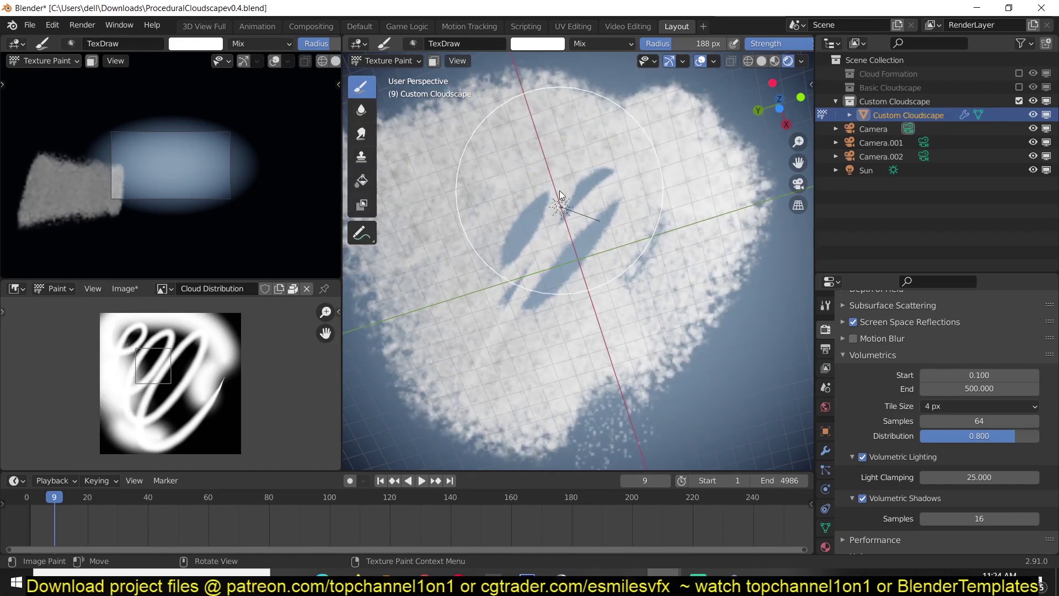
{"action": "key", "text": "bracketleft"}
{"action": "key", "text": "bracketleft"}
{"action": "key", "text": "bracketleft"}
{"action": "key", "text": "bracketleft"}
{"action": "key", "text": "bracketleft"}
{"action": "key", "text": "bracketleft"}
{"action": "key", "text": "bracketleft"}
{"action": "key", "text": "bracketleft"}
{"action": "key", "text": "bracketleft"}
{"action": "key", "text": "bracketleft"}
{"action": "left_click_drag", "start_coordinate": [732, 287], "coordinate": [671, 382]}
Step: Swap the brush colour to black, enlarge it to about 237 px and paint out the whole Cloud Distribution image
{"action": "key", "text": "t"}
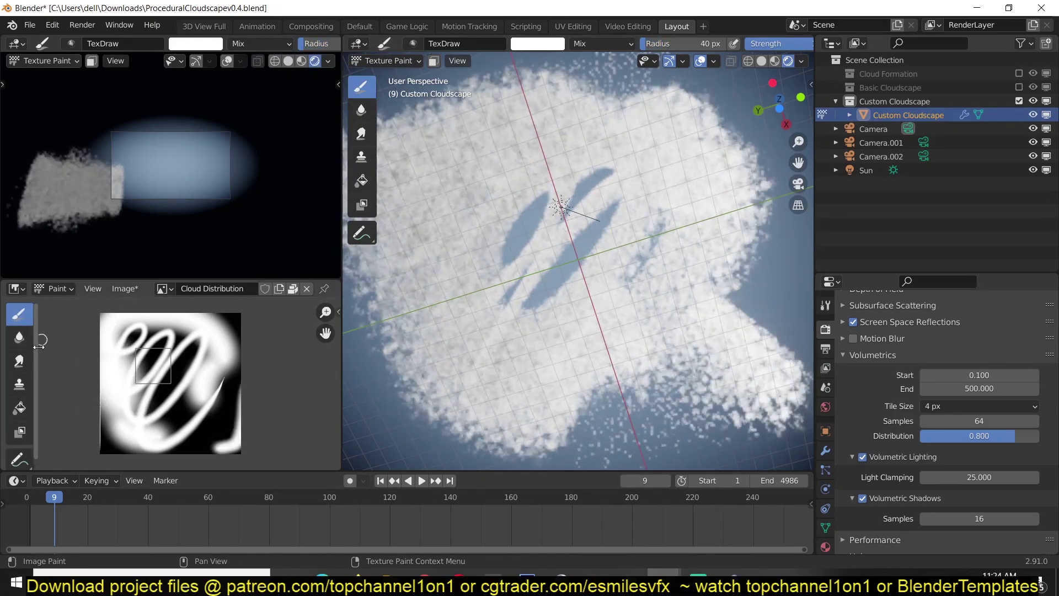
{"action": "key", "text": "x"}
{"action": "mouse_move", "coordinate": [233, 331]}
{"action": "left_mouse_down"}
{"action": "mouse_move", "coordinate": [166, 370]}
{"action": "mouse_move", "coordinate": [211, 362]}
{"action": "mouse_move", "coordinate": [137, 342]}
{"action": "mouse_move", "coordinate": [96, 364]}
{"action": "mouse_move", "coordinate": [255, 359]}
{"action": "left_mouse_up"}
{"action": "key", "text": "bracketright"}
{"action": "key", "text": "bracketright"}
{"action": "key", "text": "bracketright"}
{"action": "key", "text": "bracketright"}
{"action": "key", "text": "bracketright"}
{"action": "key", "text": "bracketright"}
{"action": "key", "text": "bracketright"}
{"action": "mouse_move", "coordinate": [211, 467]}
{"action": "left_mouse_down"}
{"action": "mouse_move", "coordinate": [209, 438]}
{"action": "mouse_move", "coordinate": [174, 446]}
{"action": "left_mouse_up"}
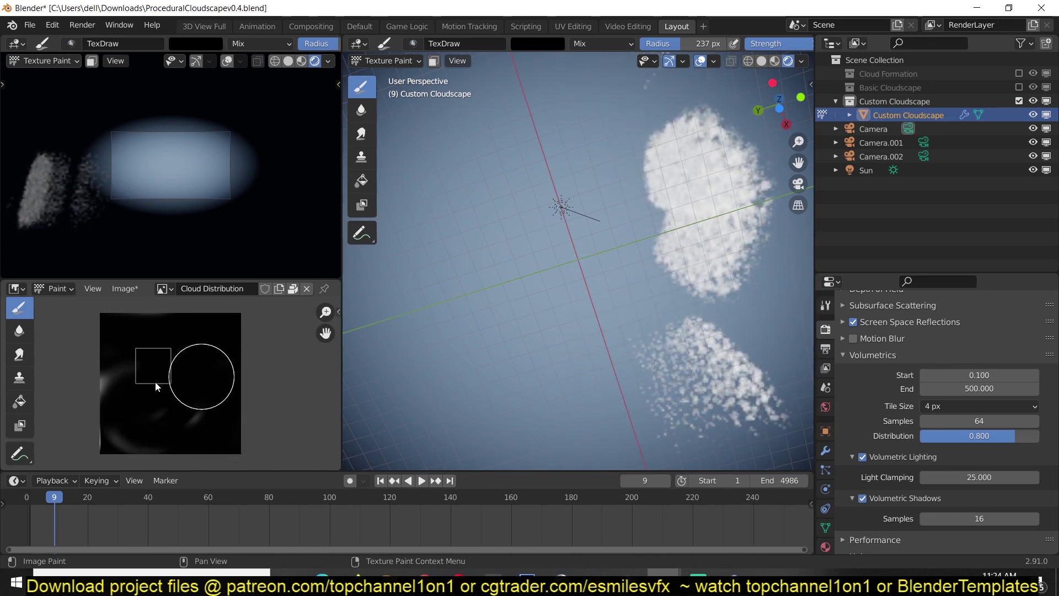
{"action": "left_click_drag", "start_coordinate": [149, 392], "coordinate": [97, 468]}
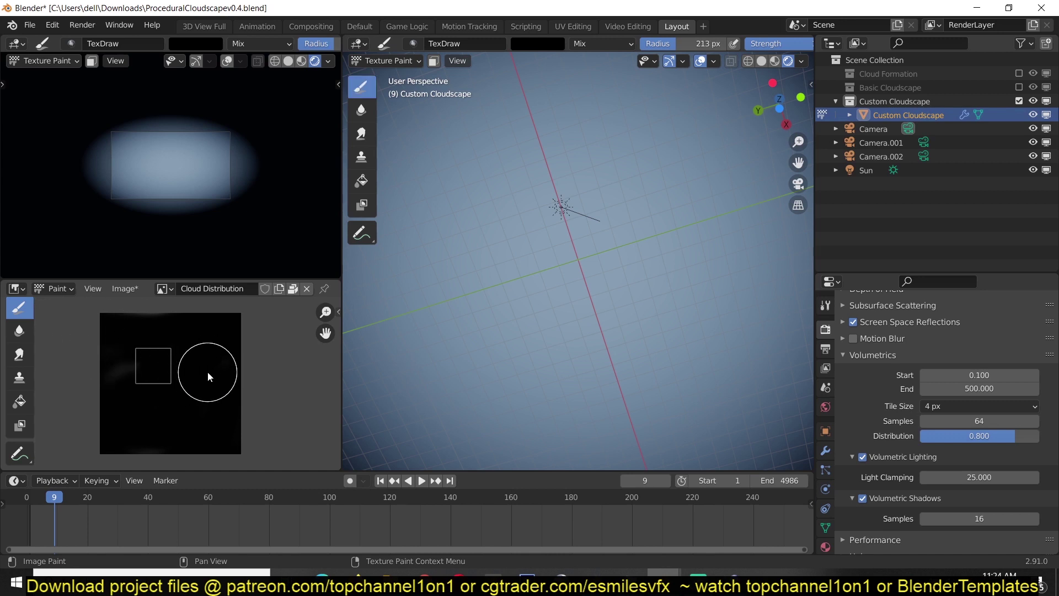
Step: Reduce the brush to 80 px, change its colour to white and paint a smiley face on the Cloud Distribution image
{"action": "key", "text": "bracketleft"}
{"action": "key", "text": "bracketleft"}
{"action": "key", "text": "bracketleft"}
{"action": "key", "text": "bracketleft"}
{"action": "key", "text": "bracketleft"}
{"action": "key", "text": "bracketleft"}
{"action": "key", "text": "bracketleft"}
{"action": "key", "text": "bracketleft"}
{"action": "key", "text": "bracketleft"}
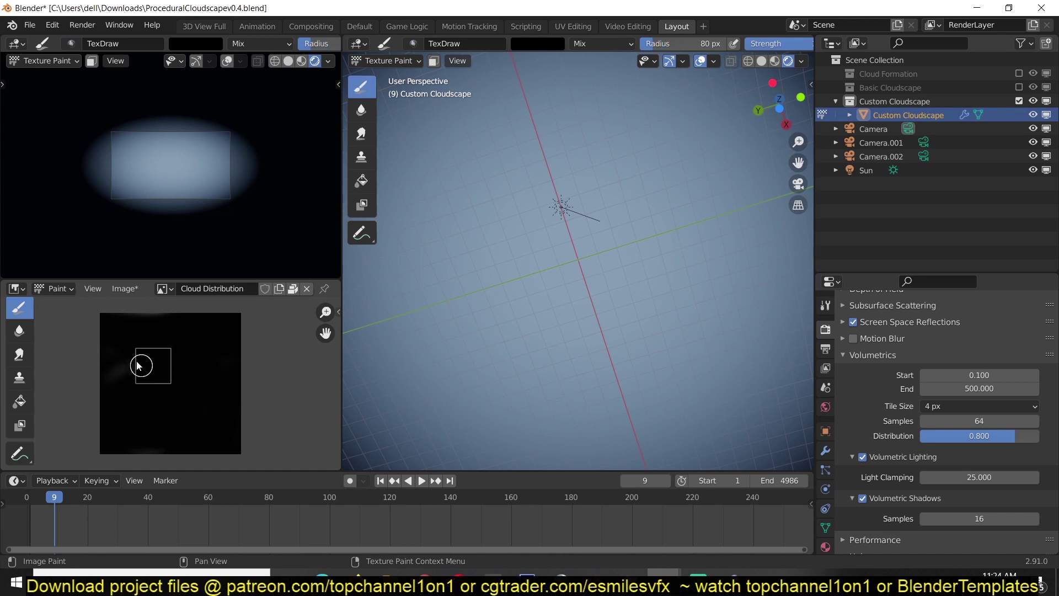
{"action": "left_click", "coordinate": [208, 46]}
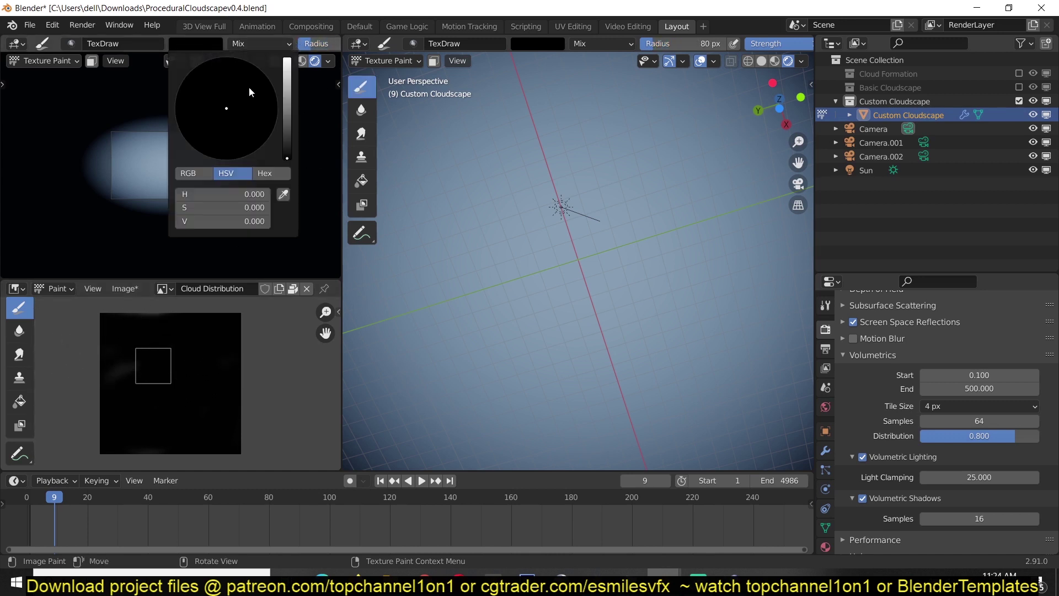
{"action": "left_click_drag", "start_coordinate": [289, 88], "coordinate": [288, 58]}
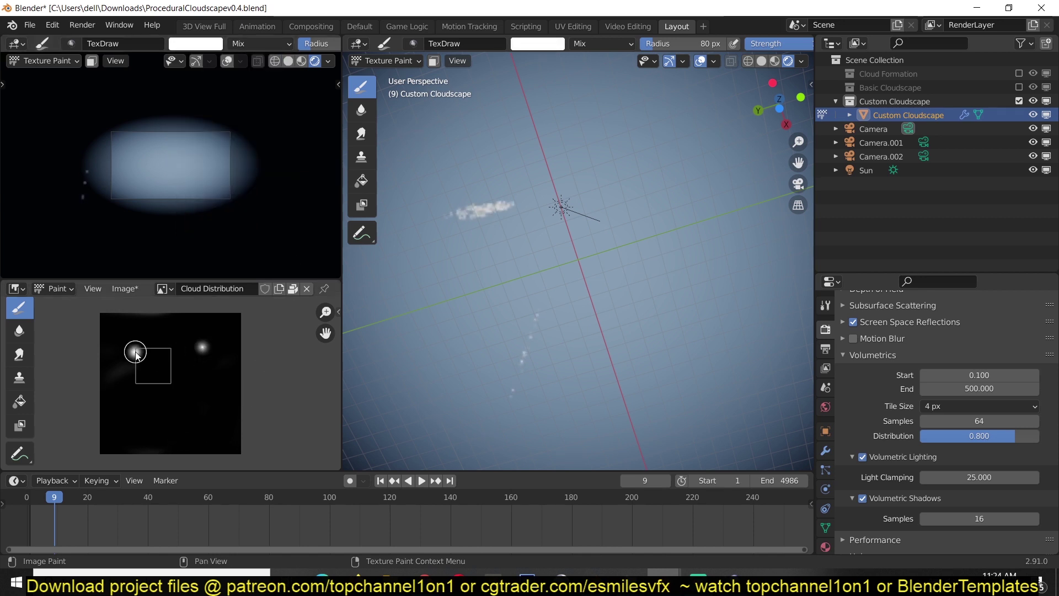
{"action": "mouse_move", "coordinate": [124, 386]}
{"action": "left_mouse_down"}
{"action": "mouse_move", "coordinate": [202, 407]}
{"action": "mouse_move", "coordinate": [220, 393]}
{"action": "left_mouse_up"}
{"action": "left_click", "coordinate": [202, 347]}
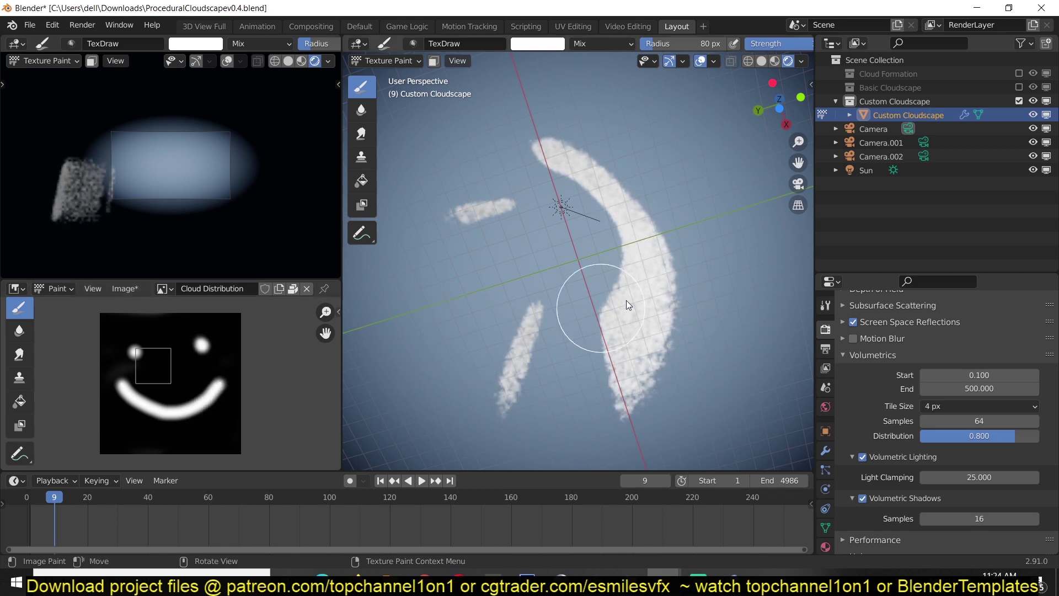
Step: Switch Custom Cloudscape from Texture Paint to Object Mode and view it from the side
{"action": "mouse_move", "coordinate": [607, 307]}
{"action": "middle_mouse_down"}
{"action": "mouse_move", "coordinate": [592, 324]}
{"action": "mouse_move", "coordinate": [603, 310]}
{"action": "mouse_move", "coordinate": [461, 107]}
{"action": "mouse_move", "coordinate": [590, 240]}
{"action": "middle_mouse_up"}
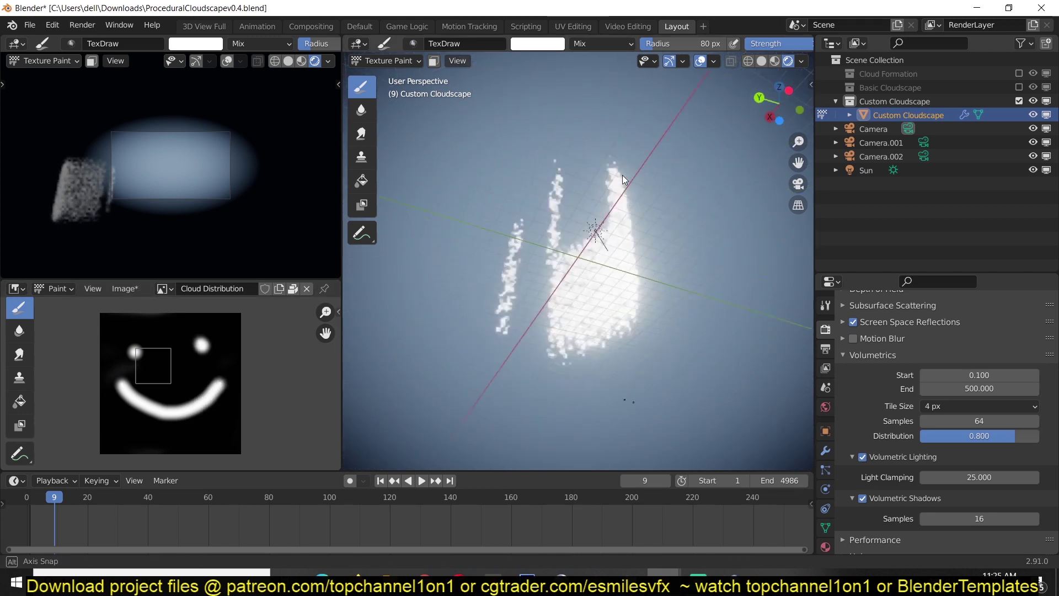
{"action": "left_click", "coordinate": [409, 61]}
{"action": "left_click", "coordinate": [394, 79]}
{"action": "middle_click_drag", "start_coordinate": [568, 110], "coordinate": [576, 178]}
Step: Try to stretch Custom Cloudscape along the global Z axis and apply its object transform
{"action": "key", "text": "s"}
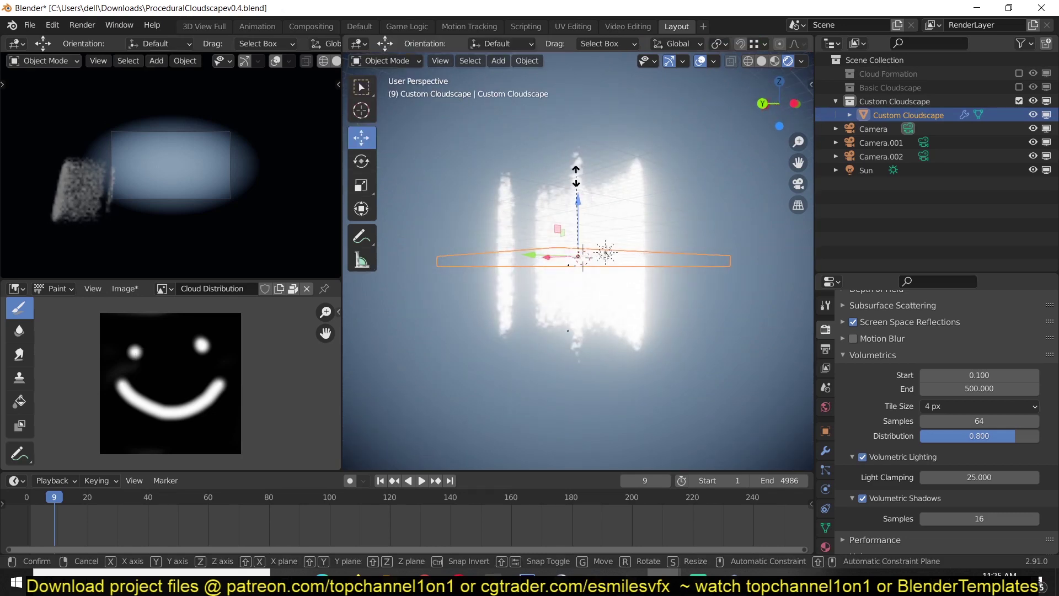
{"action": "key", "text": "z"}
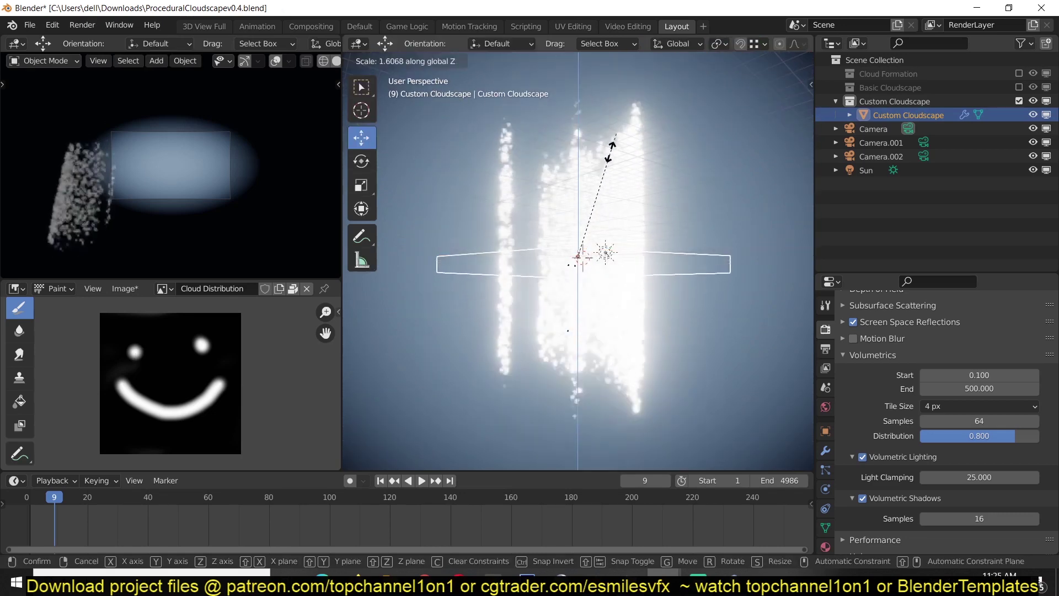
{"action": "left_click", "coordinate": [602, 185]}
{"action": "key", "text": "ctrl+a"}
{"action": "left_click", "coordinate": [590, 280]}
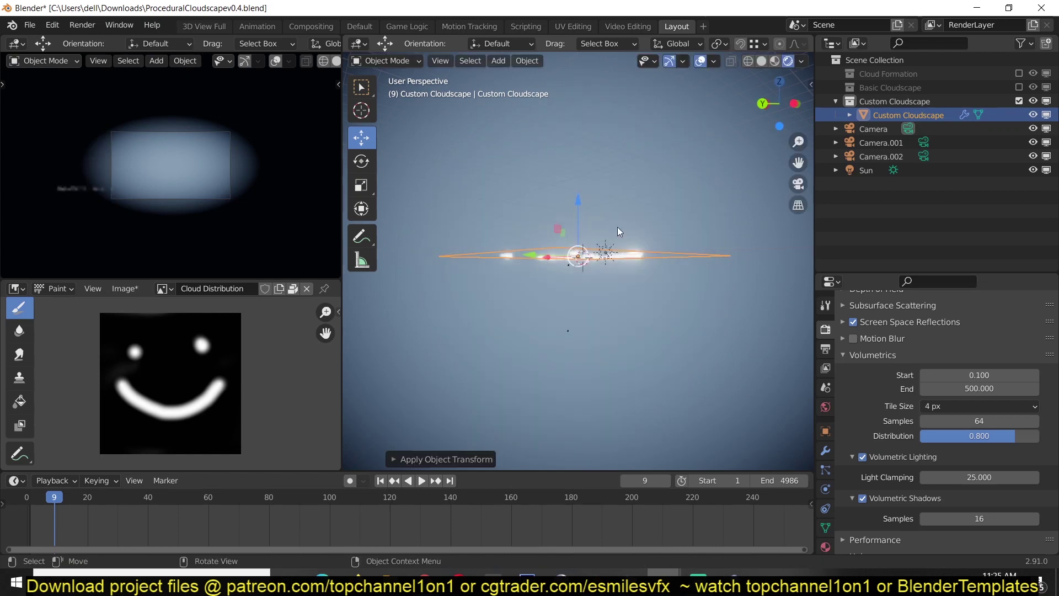
Step: Select only Custom Cloudscape and apply its object transform
{"action": "key", "text": "a"}
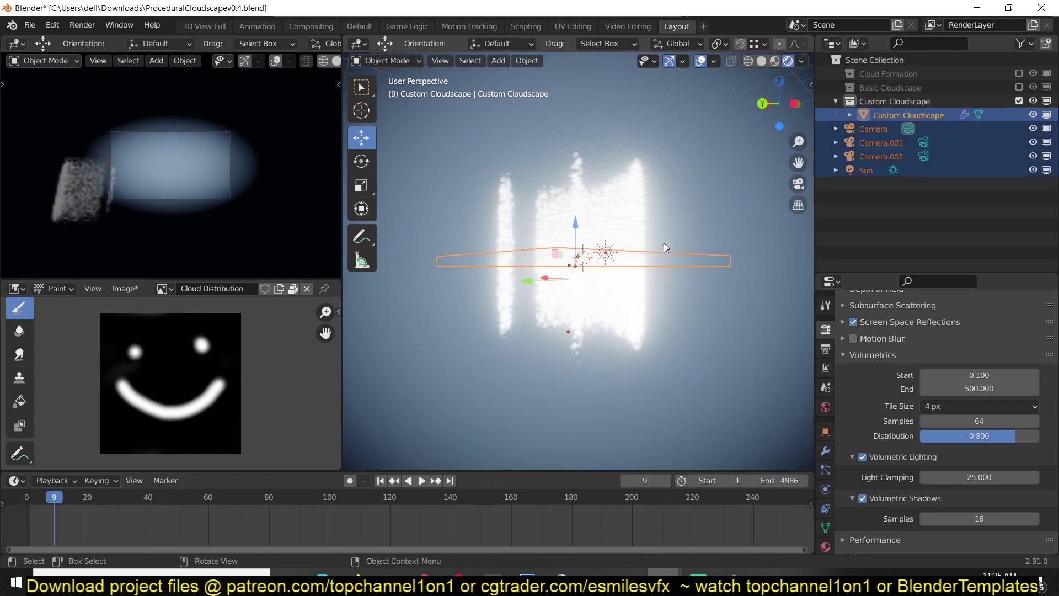
{"action": "left_click", "coordinate": [664, 244]}
{"action": "left_click", "coordinate": [669, 256]}
{"action": "key", "text": "ctrl+a"}
{"action": "left_click", "coordinate": [669, 256]}
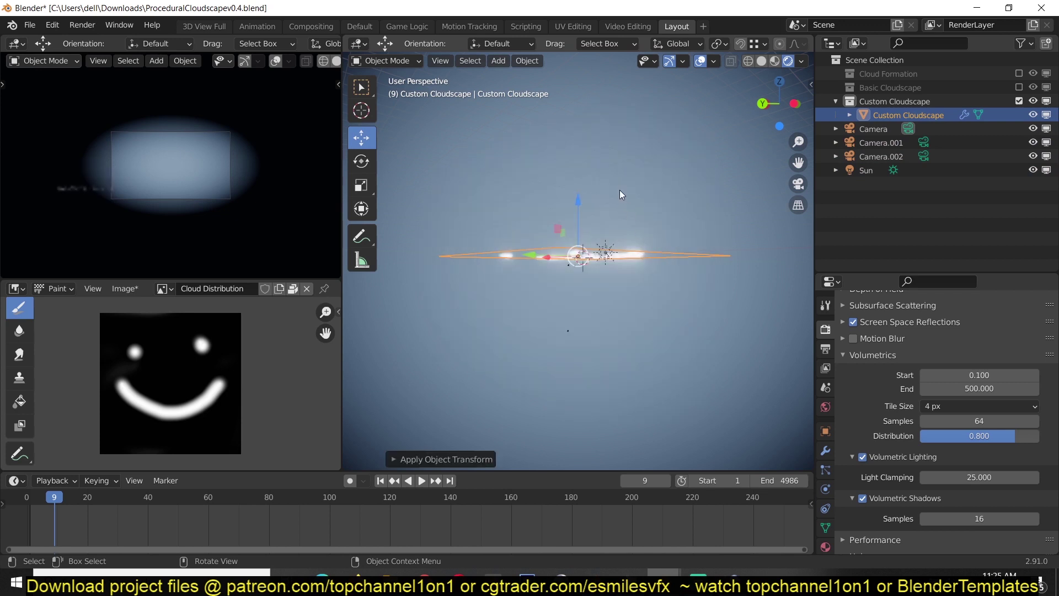
Step: Paint two more white strokes on the Cloud Distribution image, one above and one below the smile
{"action": "middle_click_drag", "start_coordinate": [621, 195], "coordinate": [550, 251]}
{"action": "left_click", "coordinate": [569, 205]}
{"action": "mouse_move", "coordinate": [570, 206]}
{"action": "middle_mouse_down"}
{"action": "mouse_move", "coordinate": [723, 191]}
{"action": "mouse_move", "coordinate": [562, 178]}
{"action": "middle_mouse_up"}
{"action": "scroll", "coordinate": [563, 177], "scroll_direction": "up", "scroll_amount": 3}
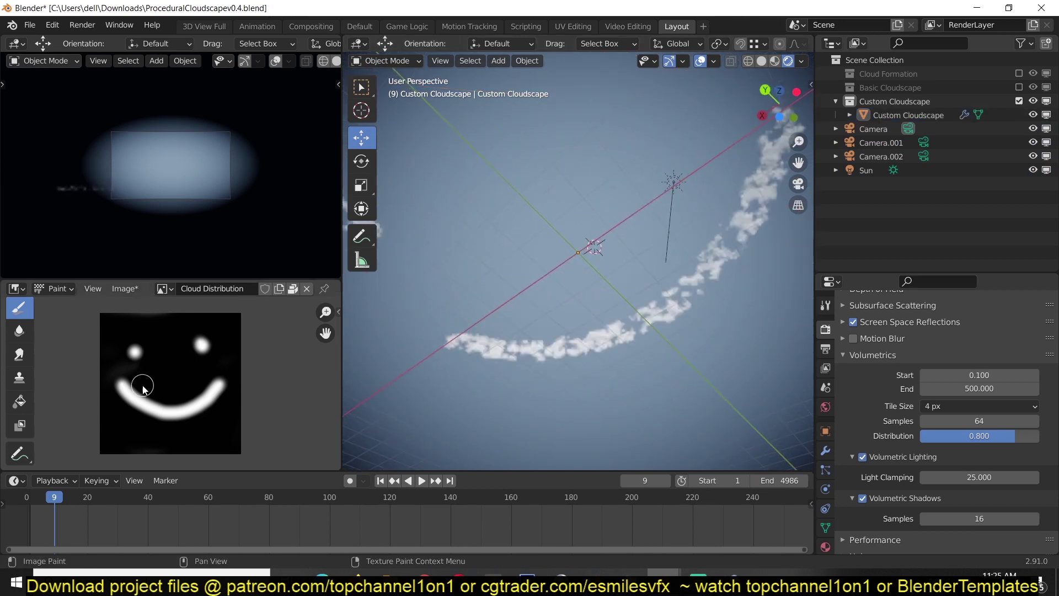
{"action": "left_click_drag", "start_coordinate": [198, 378], "coordinate": [218, 374]}
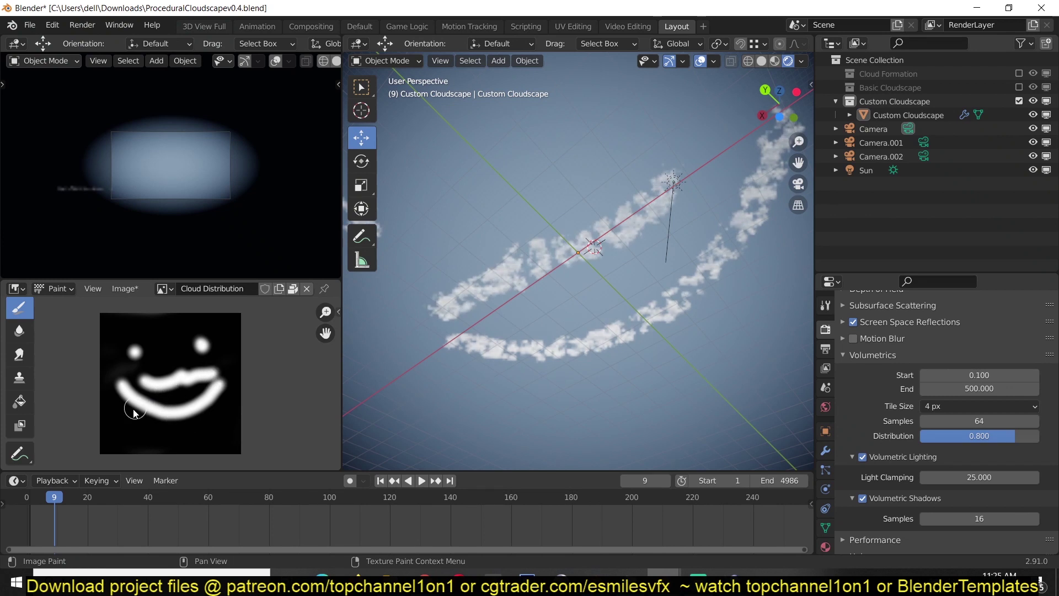
{"action": "mouse_move", "coordinate": [133, 412]}
{"action": "left_mouse_down"}
{"action": "mouse_move", "coordinate": [201, 438]}
{"action": "mouse_move", "coordinate": [223, 426]}
{"action": "left_mouse_up"}
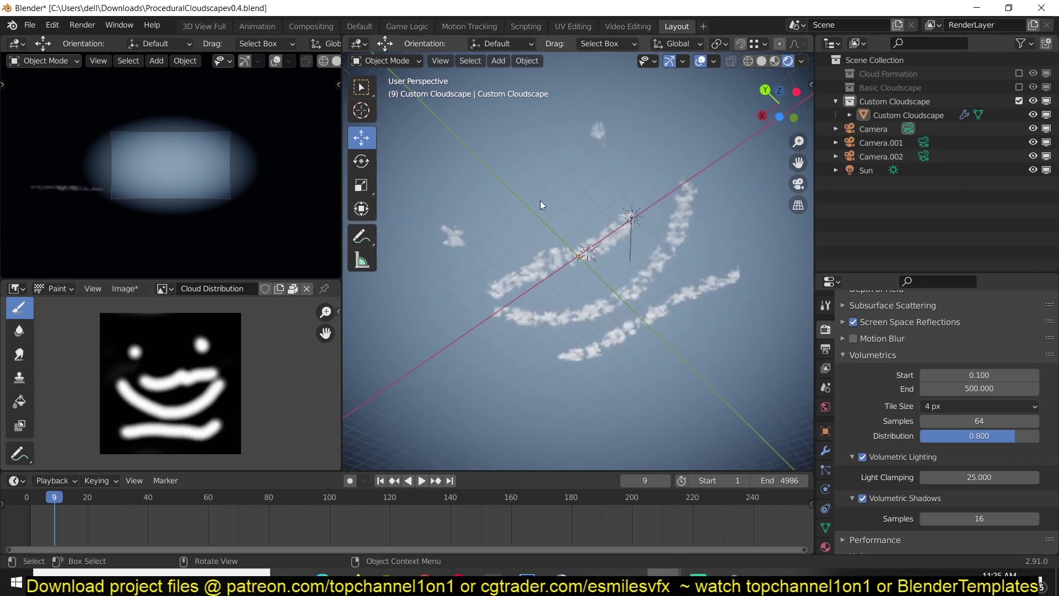
Step: Put Custom Cloudscape into Texture Paint mode and paint a white cloud patch on the mesh between the smiley's eyes
{"action": "left_click", "coordinate": [383, 60]}
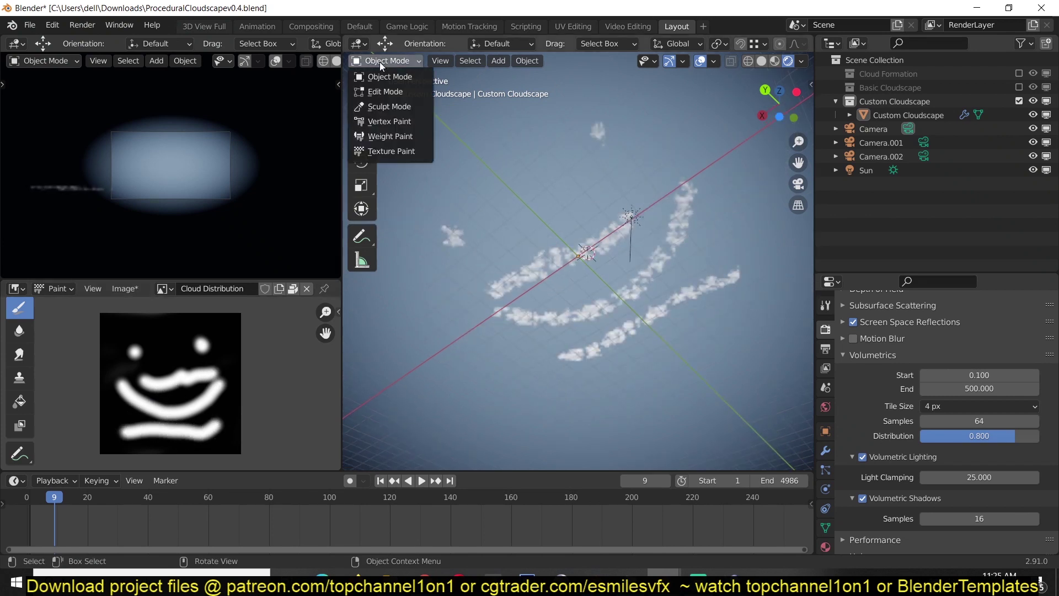
{"action": "left_click", "coordinate": [402, 143]}
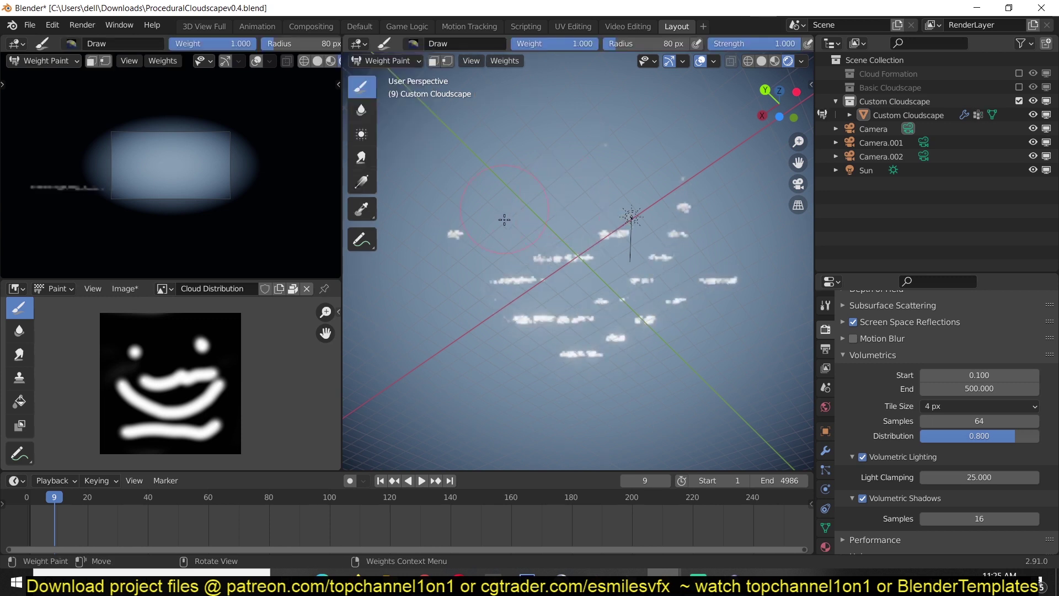
{"action": "left_click", "coordinate": [384, 61]}
{"action": "left_click", "coordinate": [400, 151]}
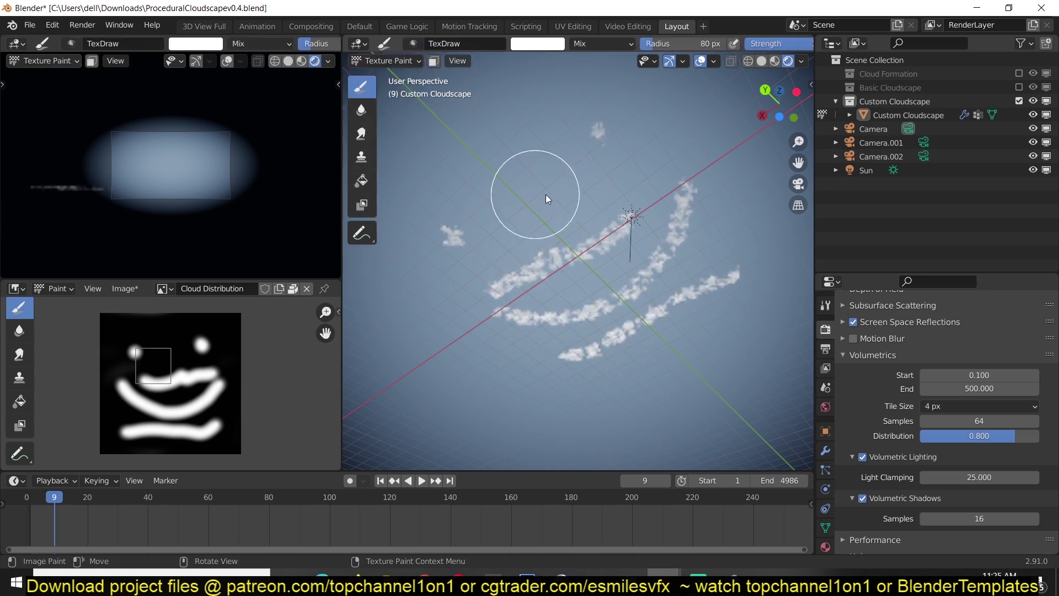
{"action": "mouse_move", "coordinate": [556, 196]}
{"action": "left_mouse_down"}
{"action": "mouse_move", "coordinate": [508, 196]}
{"action": "mouse_move", "coordinate": [544, 184]}
{"action": "left_mouse_up"}
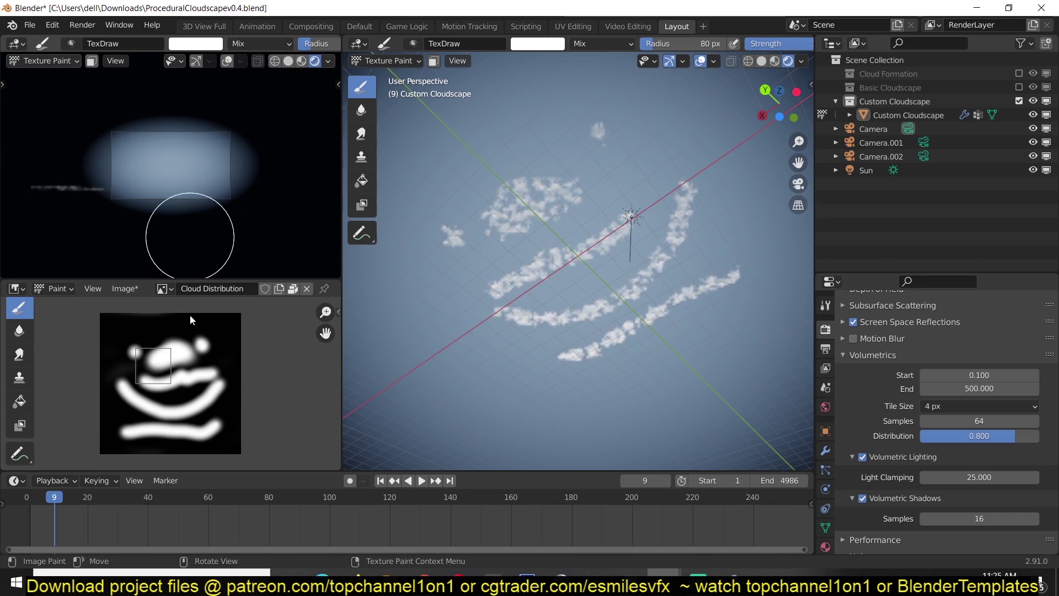
Step: Turn the Image Editor area into a Shader Editor and set the cloud node's Seed to 0.200
{"action": "left_click", "coordinate": [17, 288]}
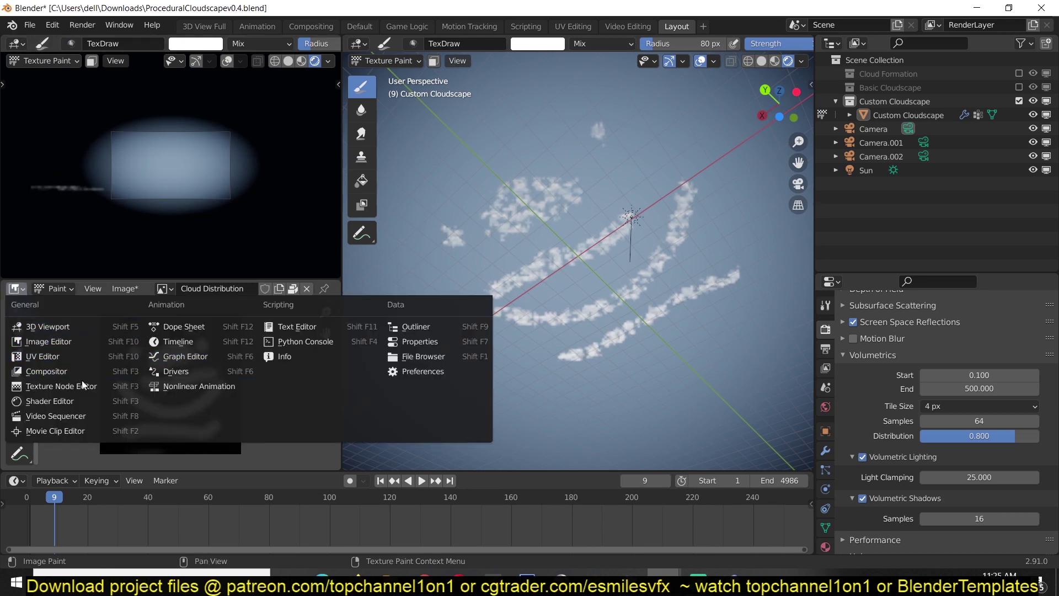
{"action": "left_click", "coordinate": [55, 401]}
{"action": "middle_click_drag", "start_coordinate": [173, 401], "coordinate": [207, 411]}
{"action": "scroll", "coordinate": [208, 410], "scroll_direction": "up", "scroll_amount": 3}
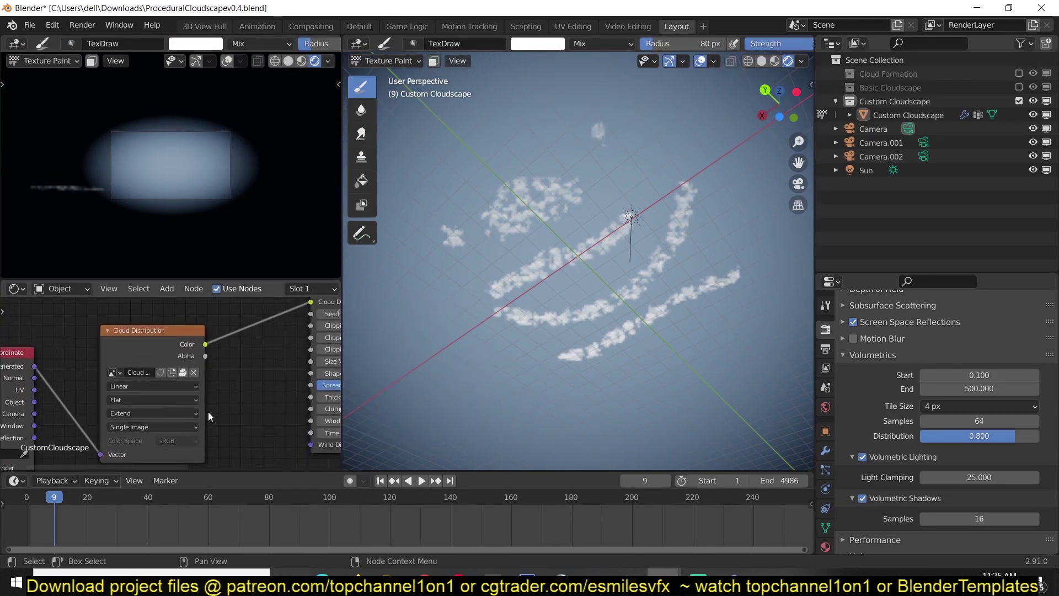
{"action": "middle_click_drag", "start_coordinate": [239, 359], "coordinate": [164, 329]}
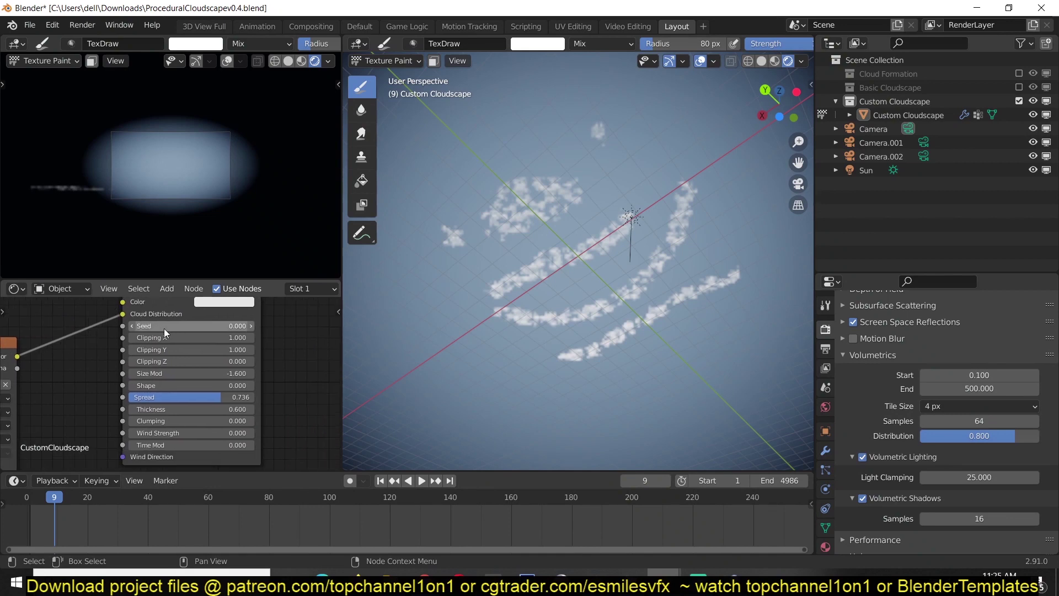
{"action": "left_click", "coordinate": [249, 326]}
{"action": "left_click", "coordinate": [250, 325]}
Step: Try a Size Mod of 5.800 on the cloud node
{"action": "scroll", "coordinate": [574, 234], "scroll_direction": "up", "scroll_amount": 3}
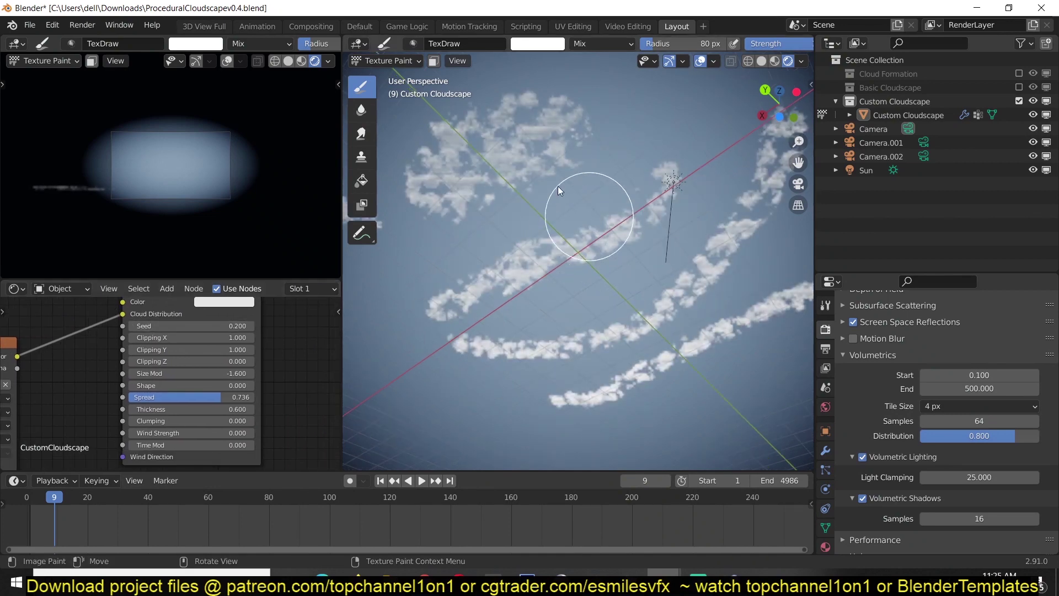
{"action": "middle_click_drag", "start_coordinate": [453, 194], "coordinate": [507, 243], "text": "shift"}
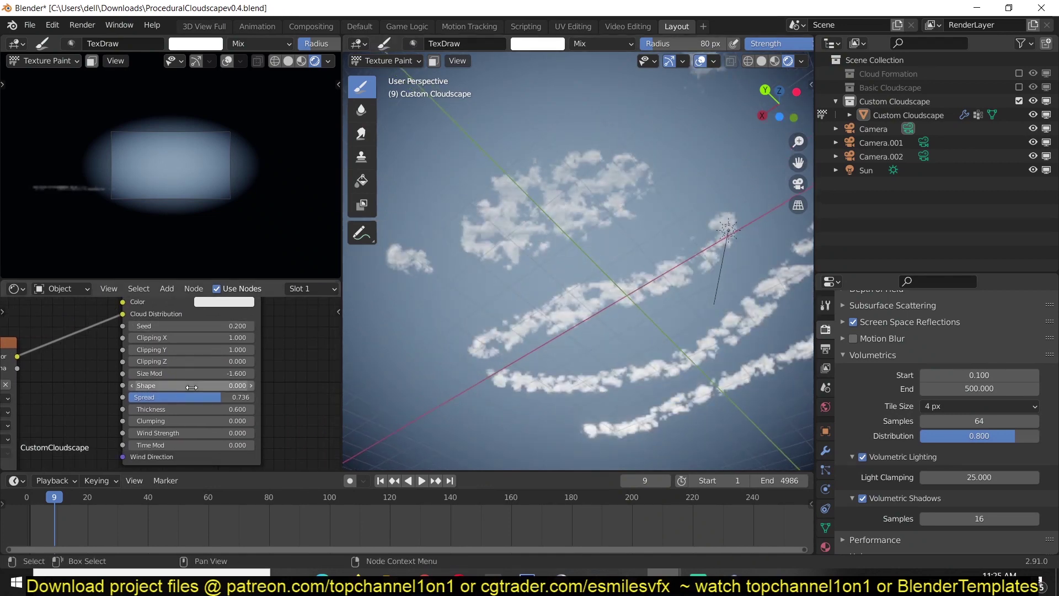
{"action": "middle_click_drag", "start_coordinate": [195, 379], "coordinate": [212, 354]}
{"action": "left_click_drag", "start_coordinate": [213, 348], "coordinate": [270, 348]}
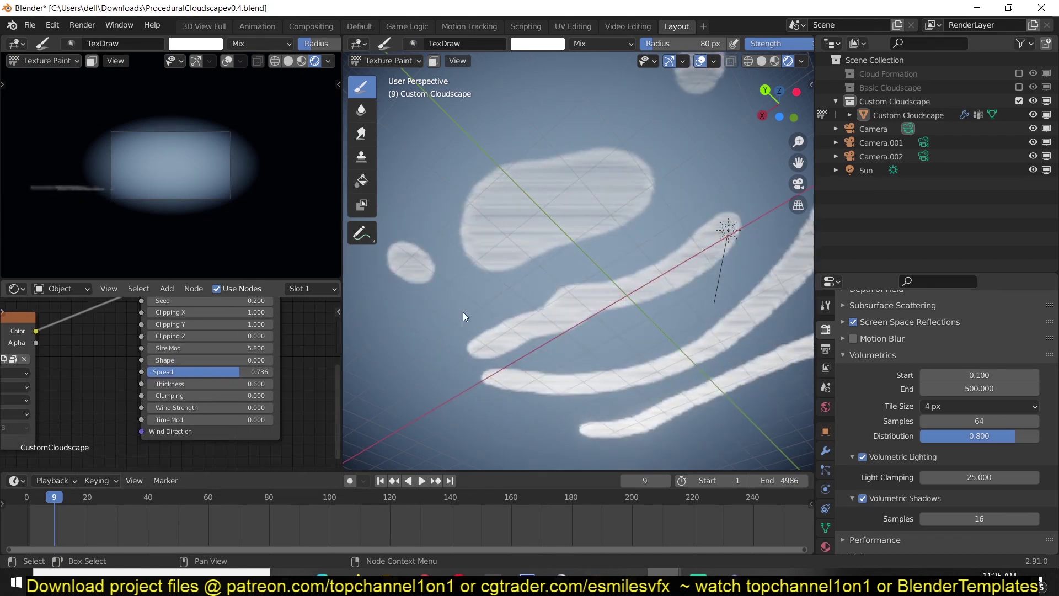
Step: Set the cloud node's Size Mod to -1, refine it to -0.200, and set Shape to 0.700
{"action": "left_click", "coordinate": [234, 348]}
{"action": "type", "text": "-1"}
{"action": "key", "text": "Return"}
{"action": "scroll", "coordinate": [557, 230], "scroll_direction": "up", "scroll_amount": 3}
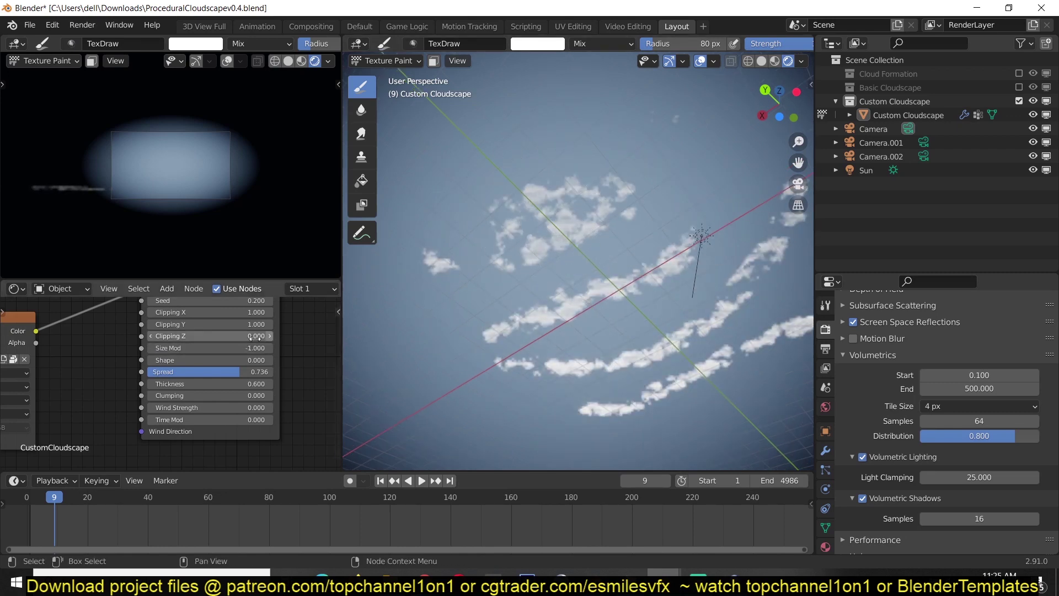
{"action": "left_click_drag", "start_coordinate": [229, 348], "coordinate": [237, 359]}
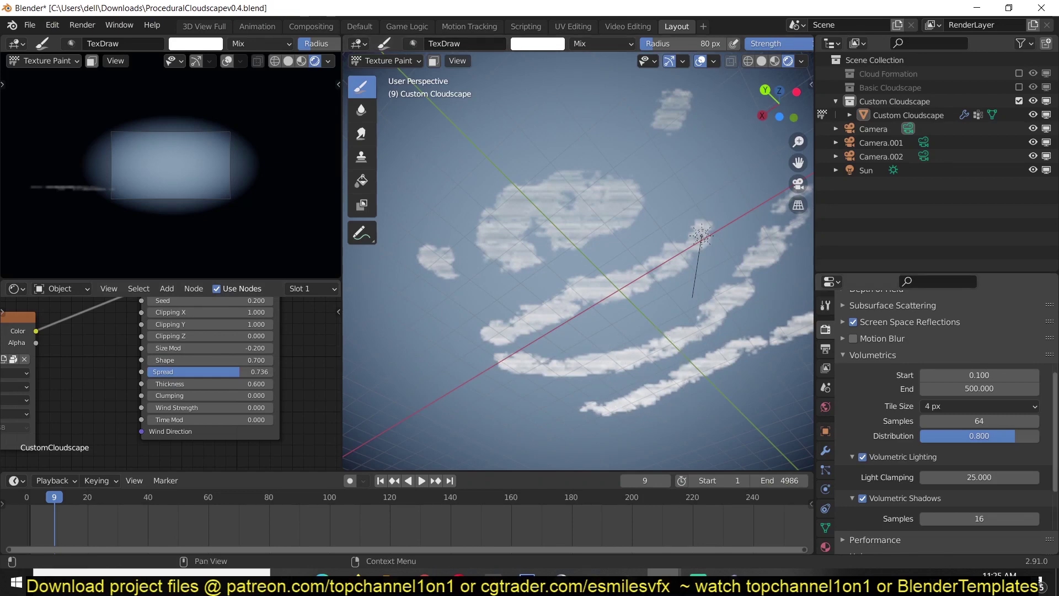